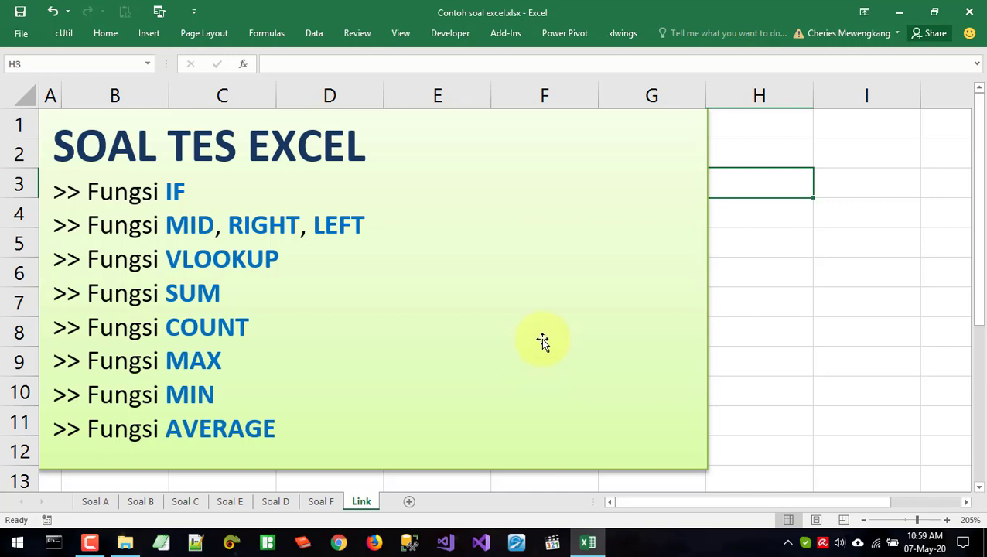
# Move the SOAL TES EXCEL text box down to view the source link in B2, and put it back over the link
pyautogui.click(493, 192)
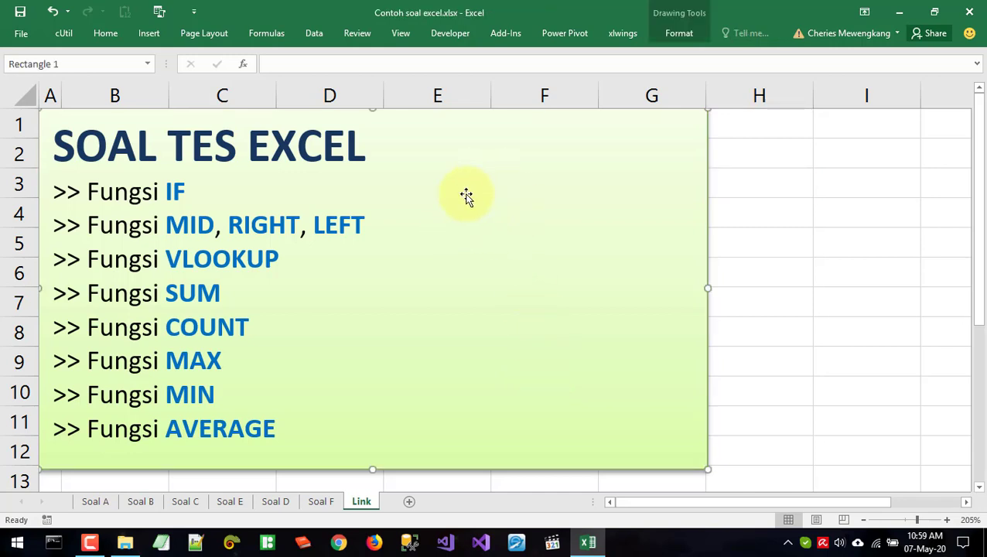
pyautogui.moveTo(458, 144); pyautogui.dragTo(456, 229)
pyautogui.click(159, 163)
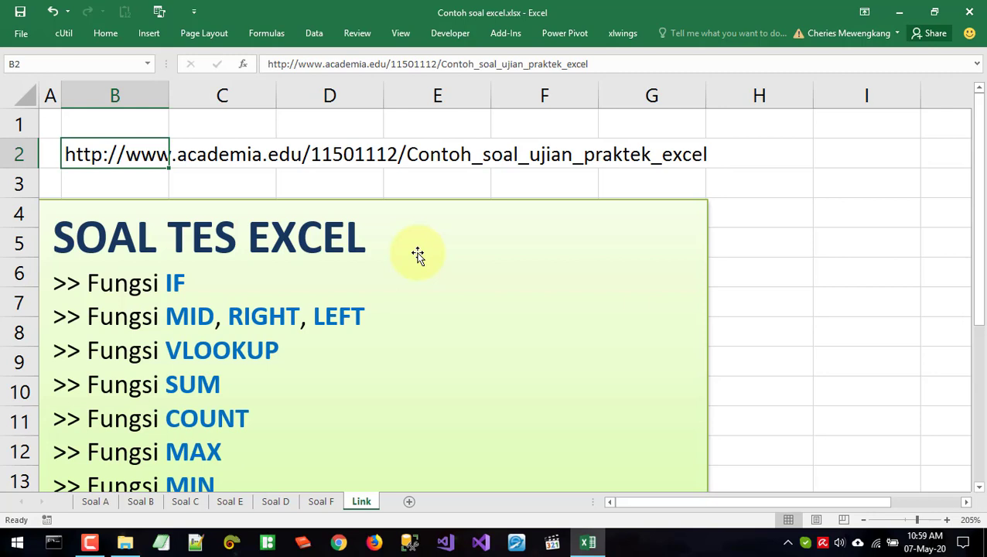
pyautogui.click(111, 183)
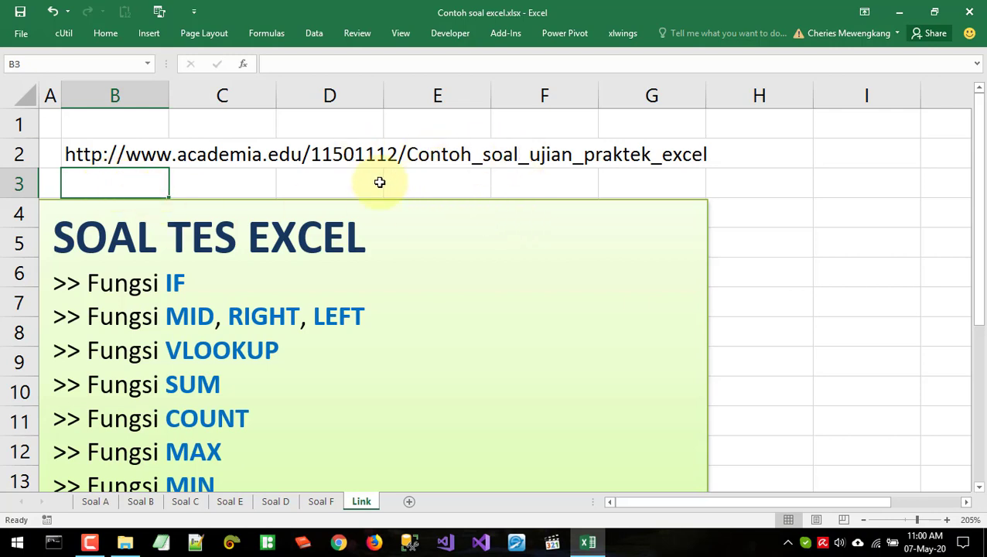
pyautogui.click(89, 155)
pyautogui.click(139, 176)
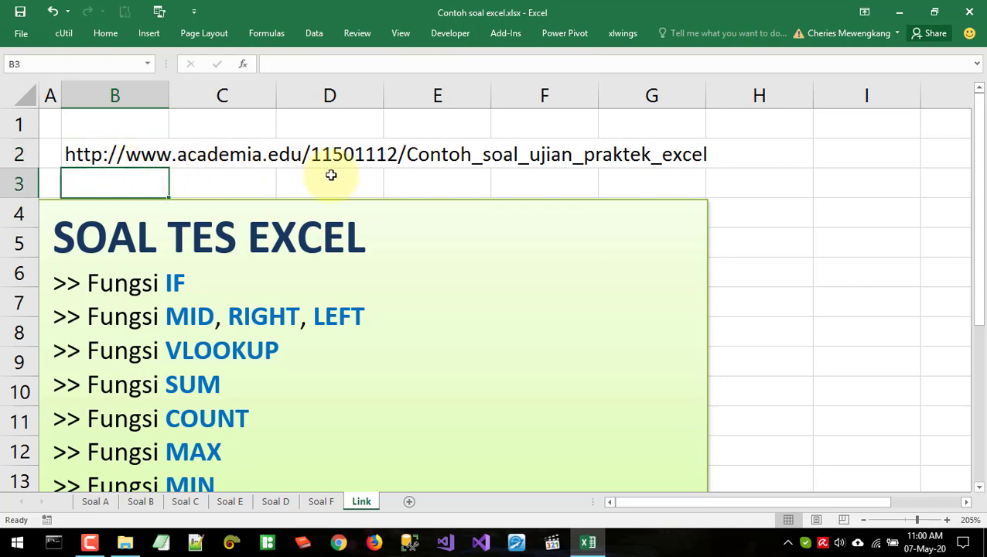
pyautogui.moveTo(494, 234); pyautogui.dragTo(480, 122)
# Look through the question sheets and move the Soal D sheet in front of Soal E
pyautogui.click(101, 502)
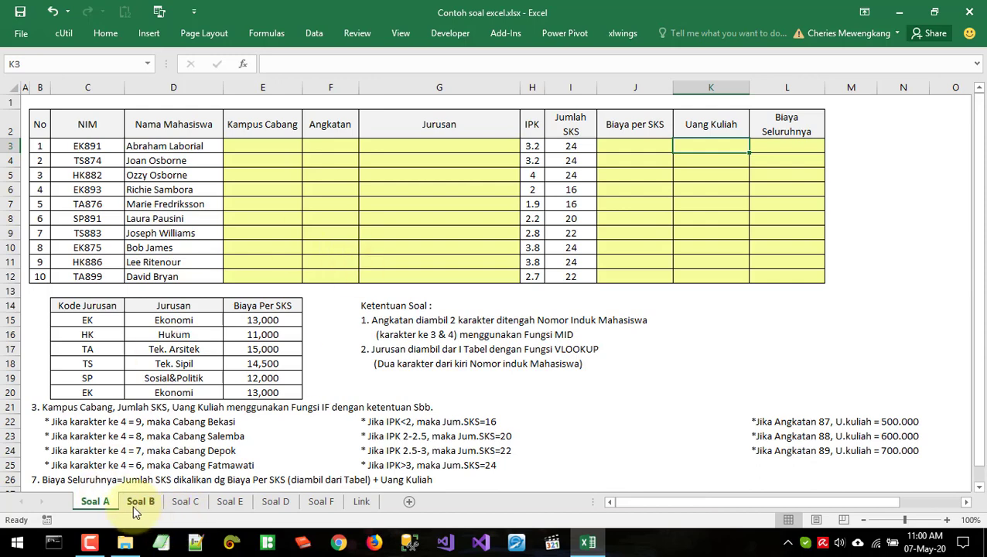
pyautogui.click(138, 502)
pyautogui.click(181, 502)
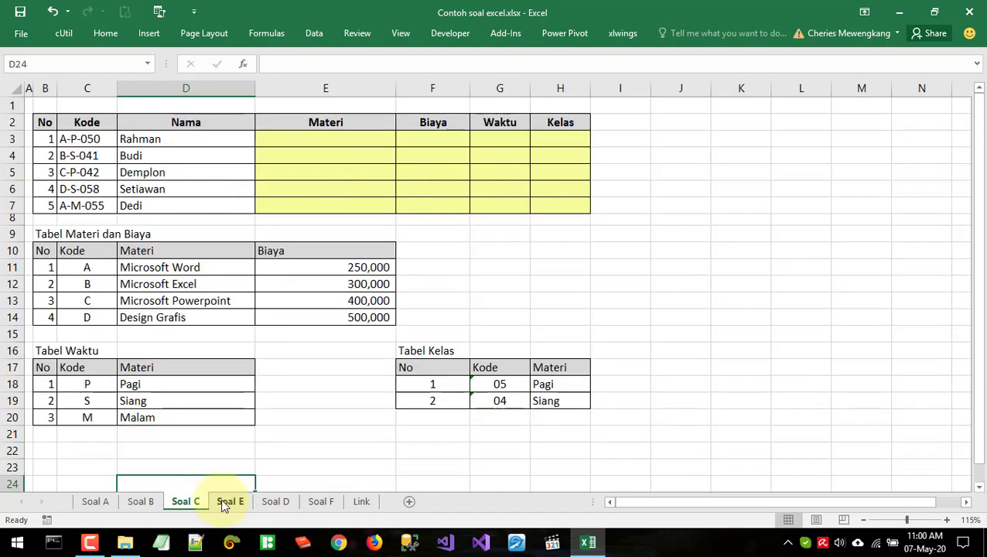
pyautogui.moveTo(276, 501); pyautogui.dragTo(224, 504)
pyautogui.click(270, 502)
pyautogui.click(317, 502)
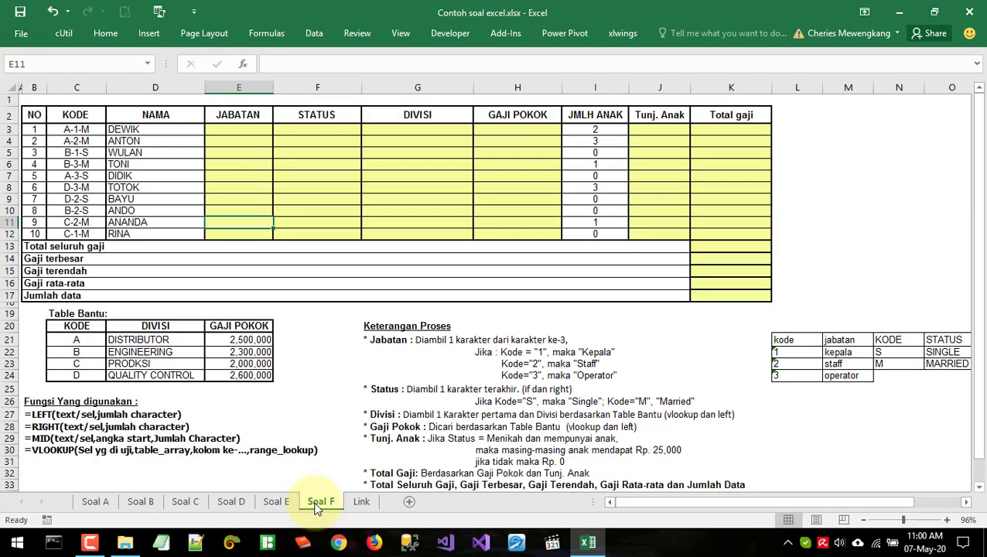
# Review the function list on the Link sheet and the layout of the Soal A exercise sheet
pyautogui.click(98, 505)
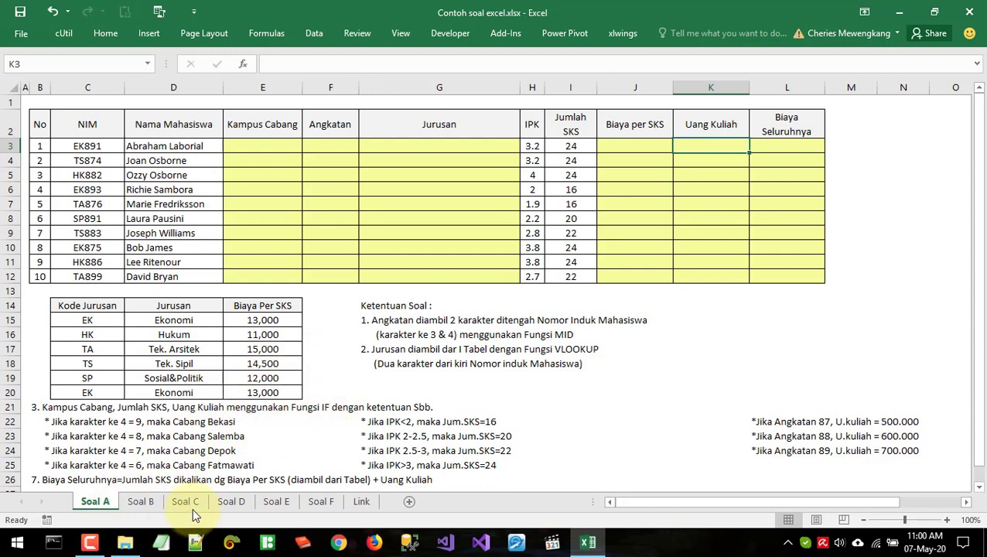
pyautogui.click(360, 501)
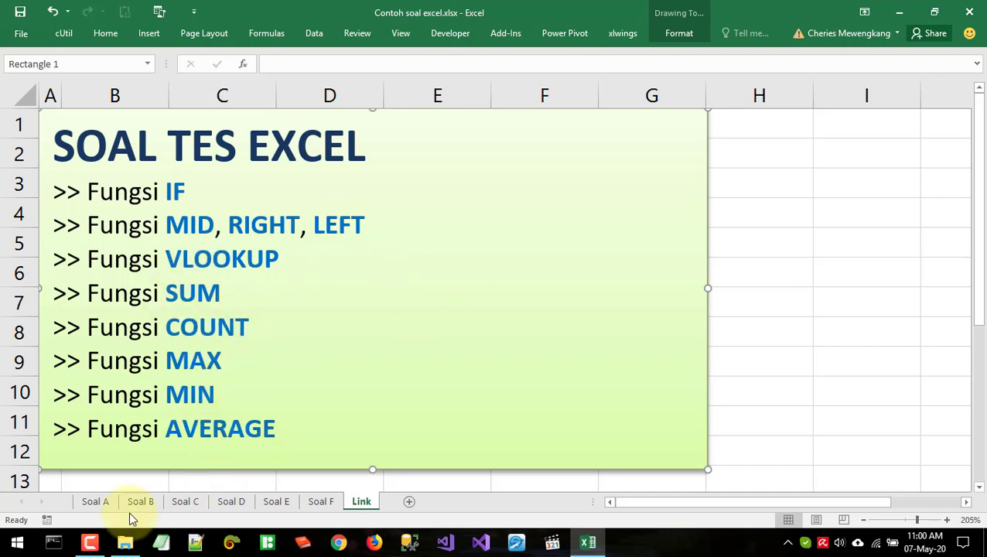
pyautogui.click(91, 503)
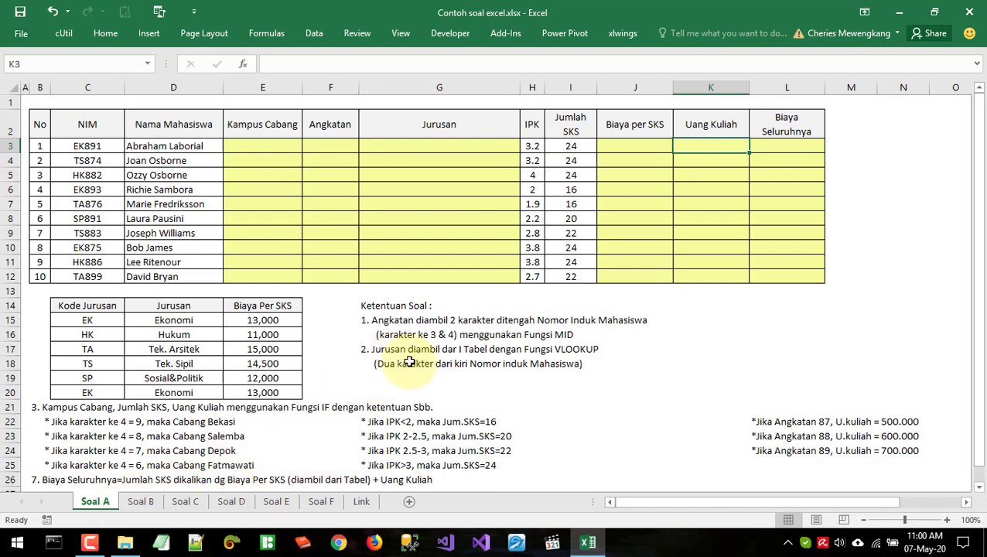
pyautogui.scroll(1, 530, 391)
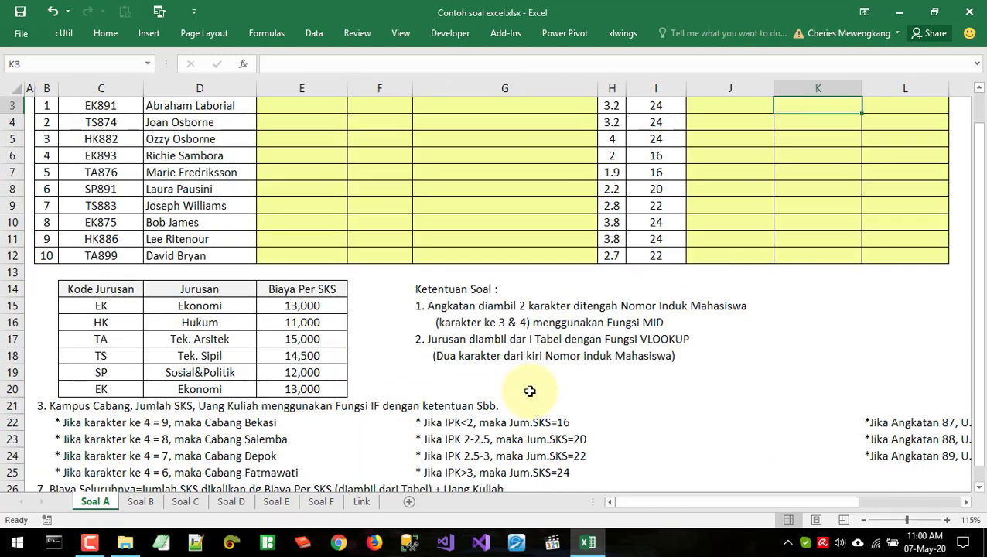
pyautogui.scroll(-1, 530, 391)
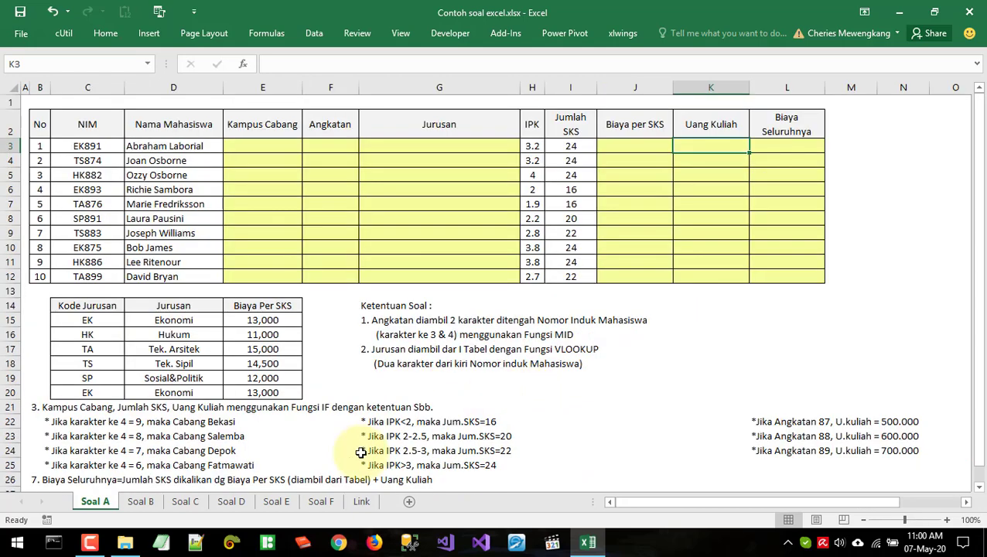
pyautogui.click(140, 501)
pyautogui.click(96, 503)
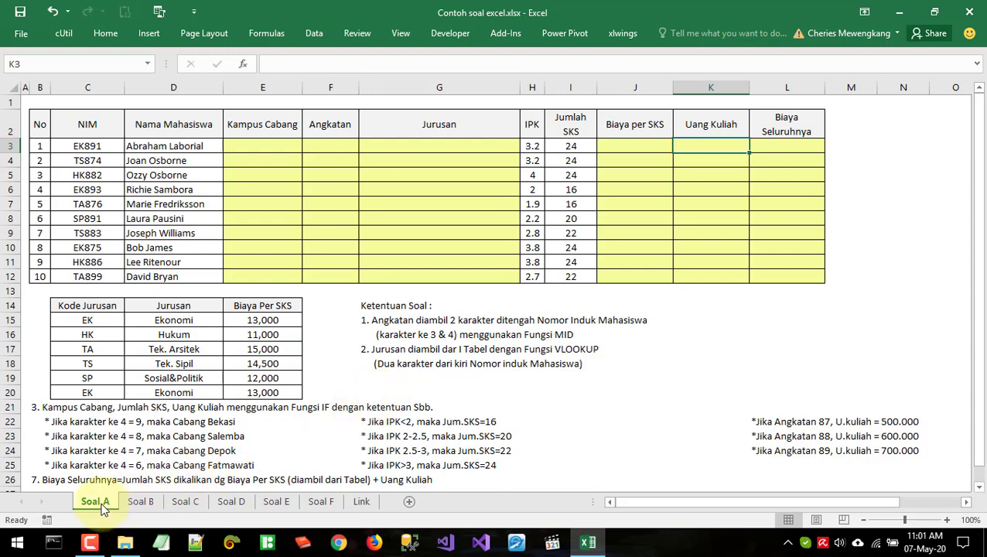
# Examine the student table on Soal A, including the NIM column and the yellow answer columns
pyautogui.click(364, 349)
pyautogui.click(48, 125)
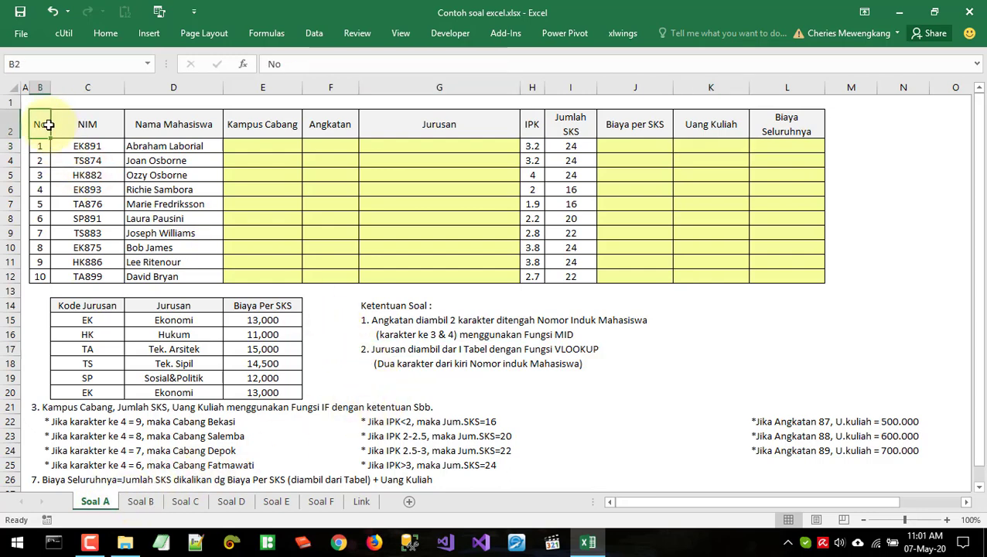
pyautogui.moveTo(48, 125); pyautogui.dragTo(787, 267)
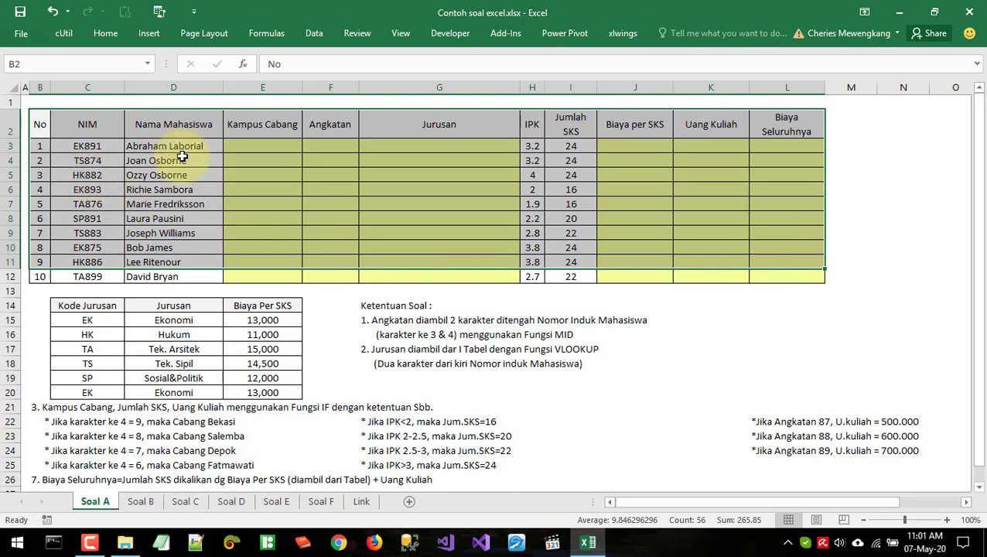
pyautogui.click(183, 175)
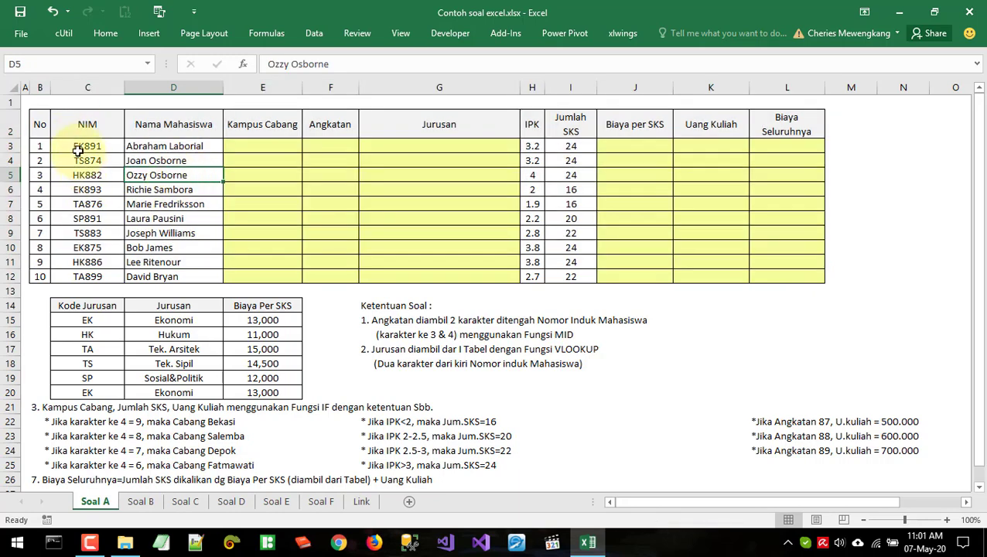
pyautogui.moveTo(78, 152); pyautogui.dragTo(87, 233)
pyautogui.moveTo(263, 147); pyautogui.dragTo(263, 232)
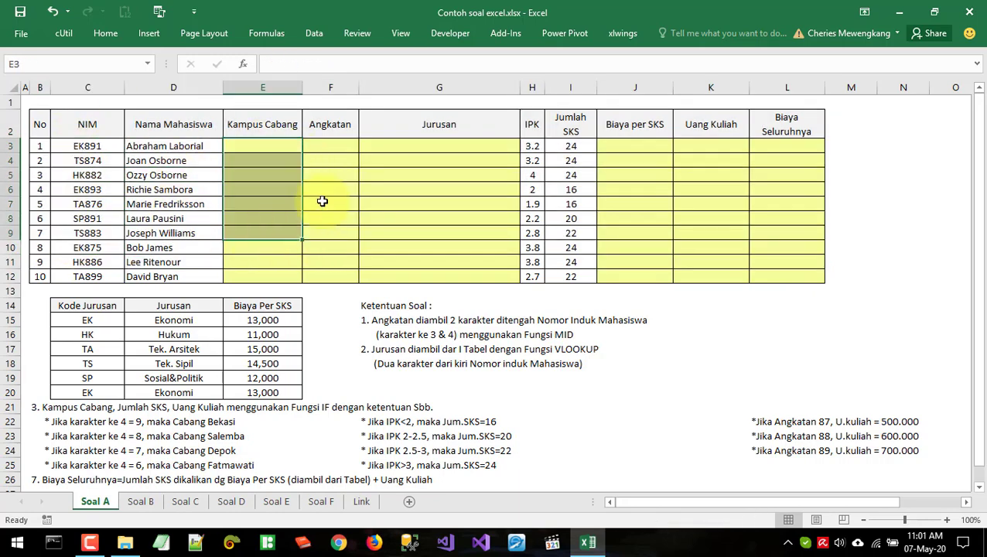
pyautogui.moveTo(327, 161); pyautogui.dragTo(331, 248)
pyautogui.moveTo(439, 162); pyautogui.dragTo(472, 262)
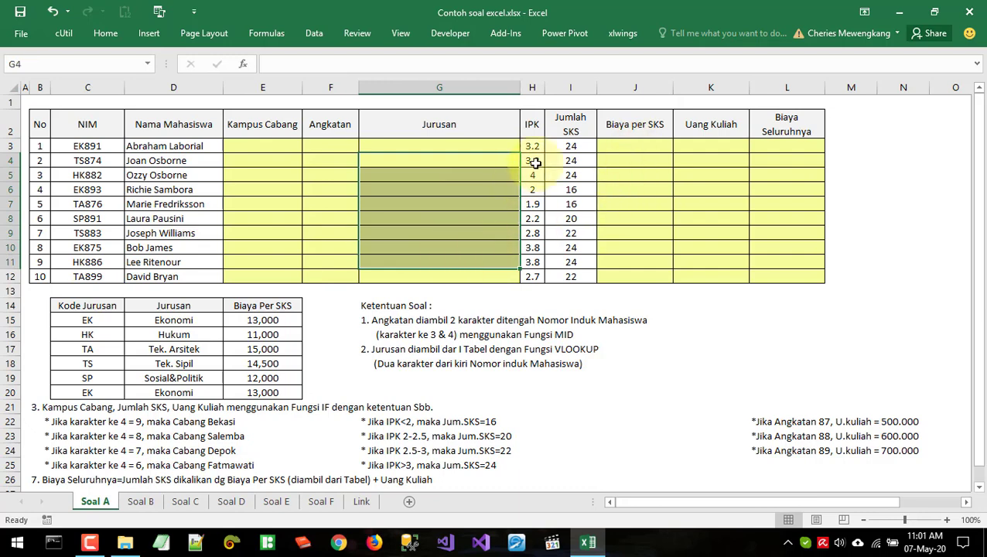
pyautogui.click(263, 203)
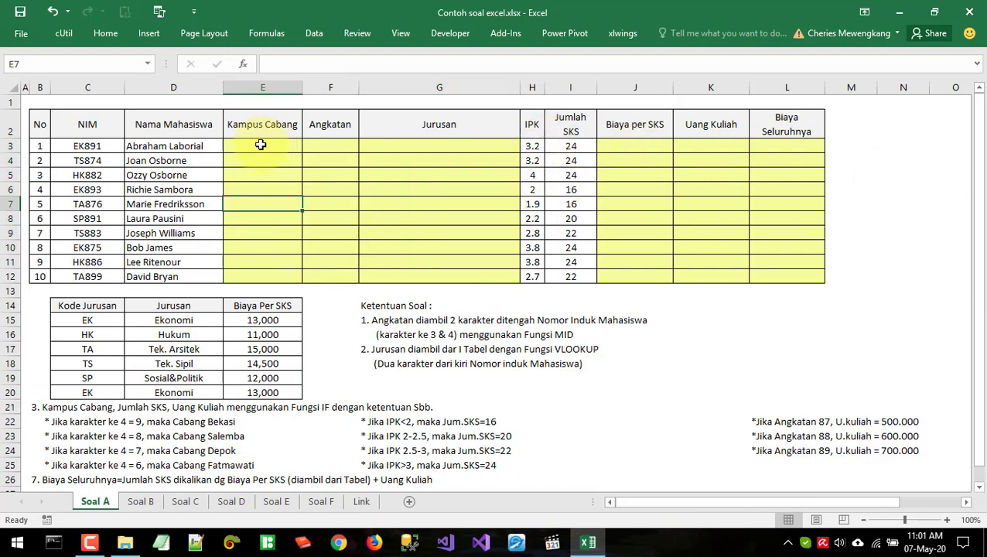
pyautogui.moveTo(264, 143); pyautogui.dragTo(437, 274)
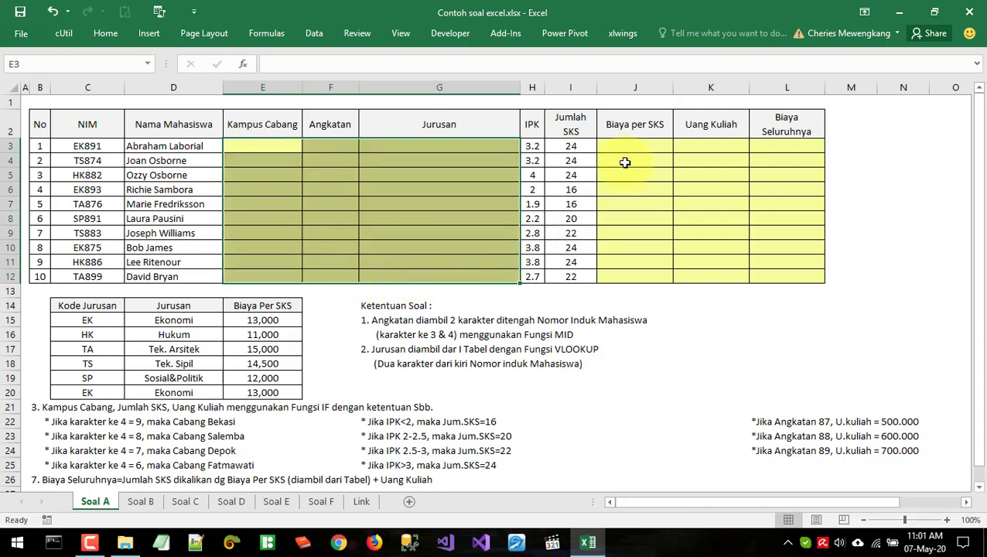
pyautogui.moveTo(625, 147); pyautogui.dragTo(784, 269)
pyautogui.click(423, 201)
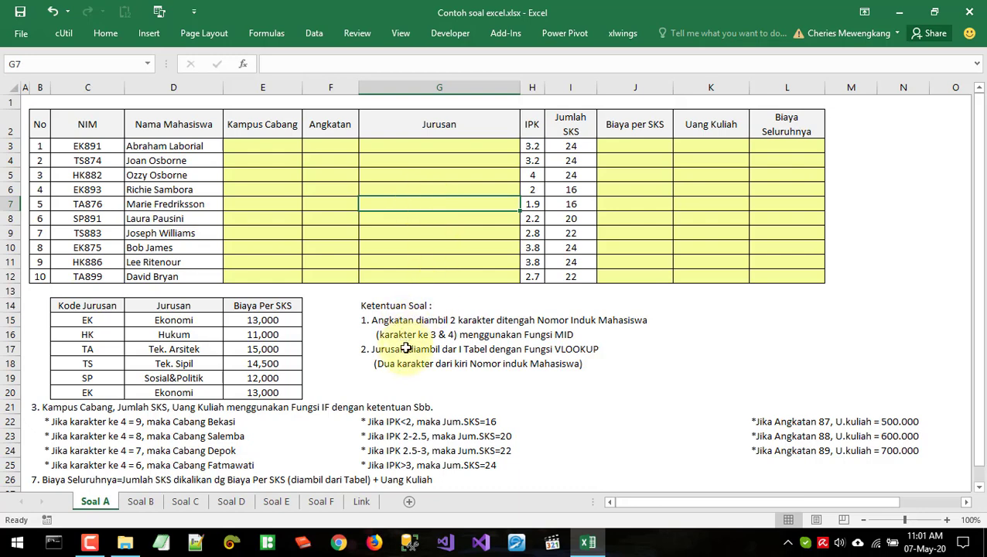
# Read the Ketentuan Soal rules for Angkatan (MID) and Jurusan (VLOOKUP), and compare them with the NIM codes
pyautogui.click(318, 148)
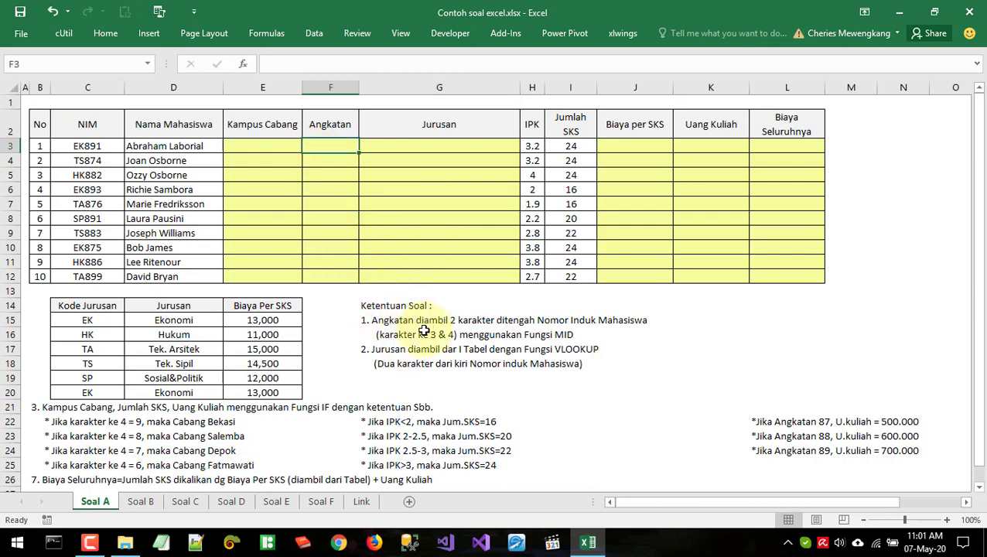
pyautogui.click(389, 319)
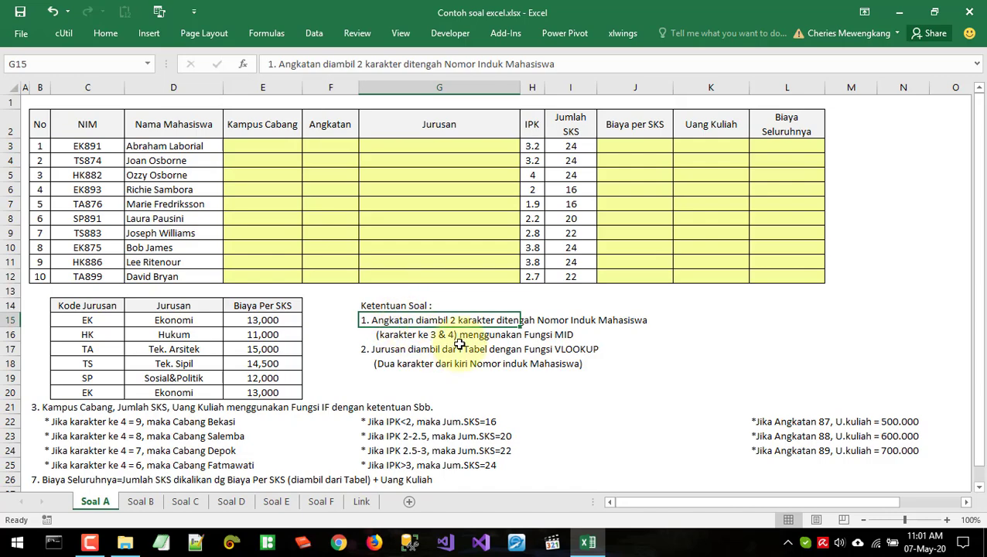
pyautogui.keyDown('ctrl'); pyautogui.scroll(2, 460, 344); pyautogui.keyUp('ctrl')
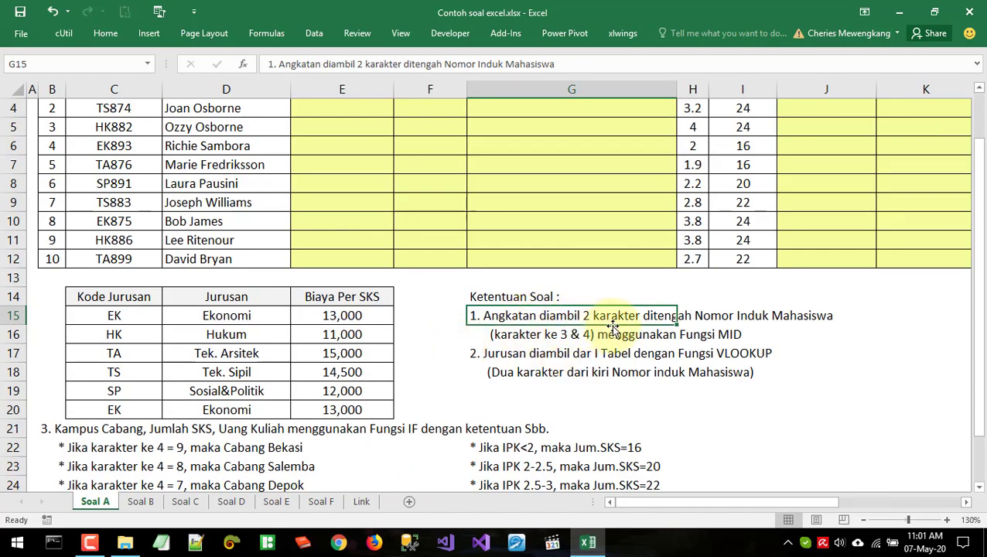
pyautogui.click(741, 335)
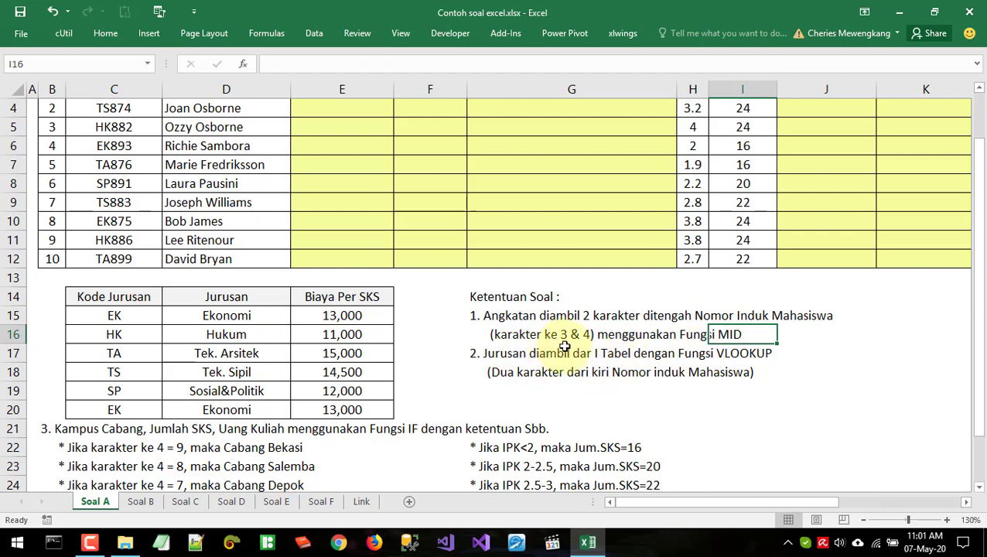
pyautogui.click(627, 354)
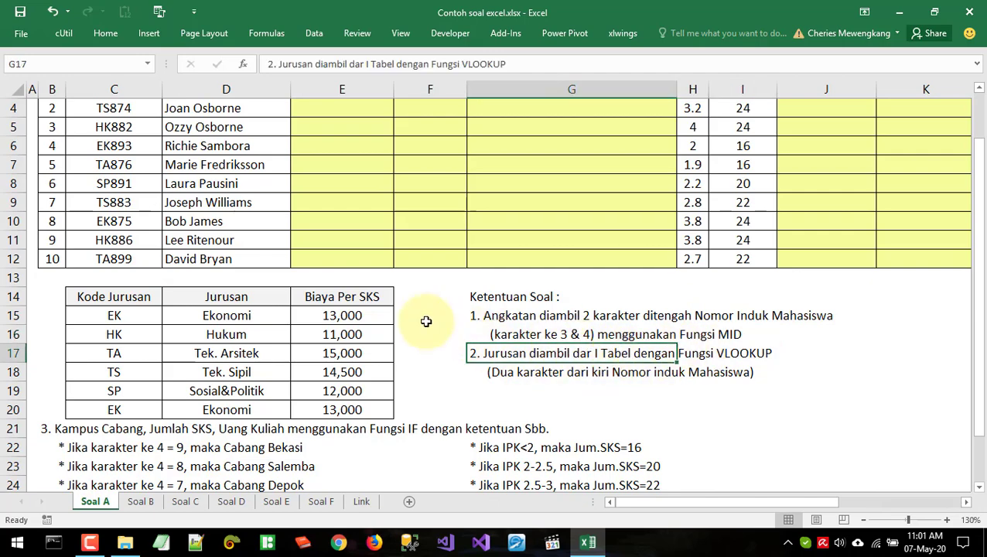
pyautogui.scroll(-3, 427, 313)
pyautogui.scroll(2, 464, 356)
pyautogui.click(513, 401)
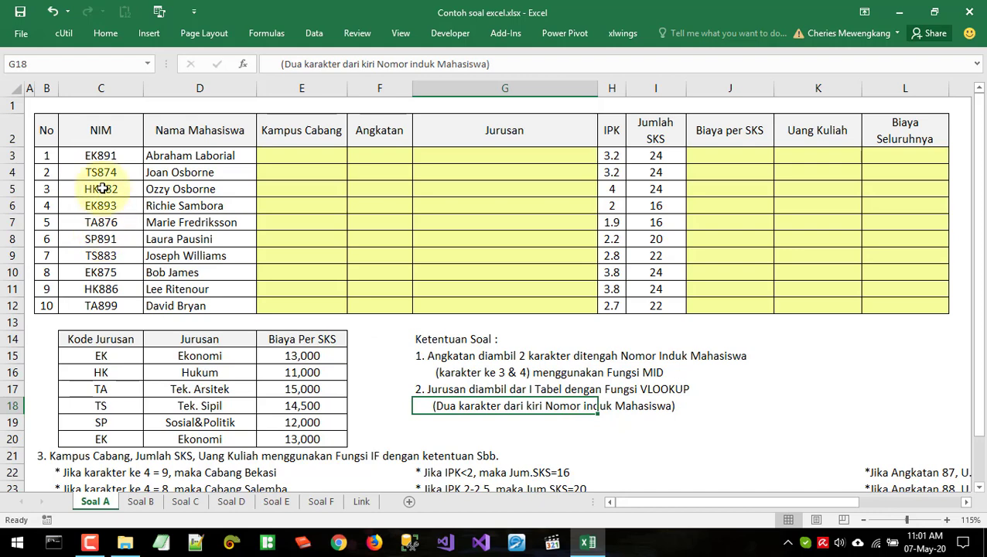
pyautogui.moveTo(97, 156); pyautogui.dragTo(101, 225)
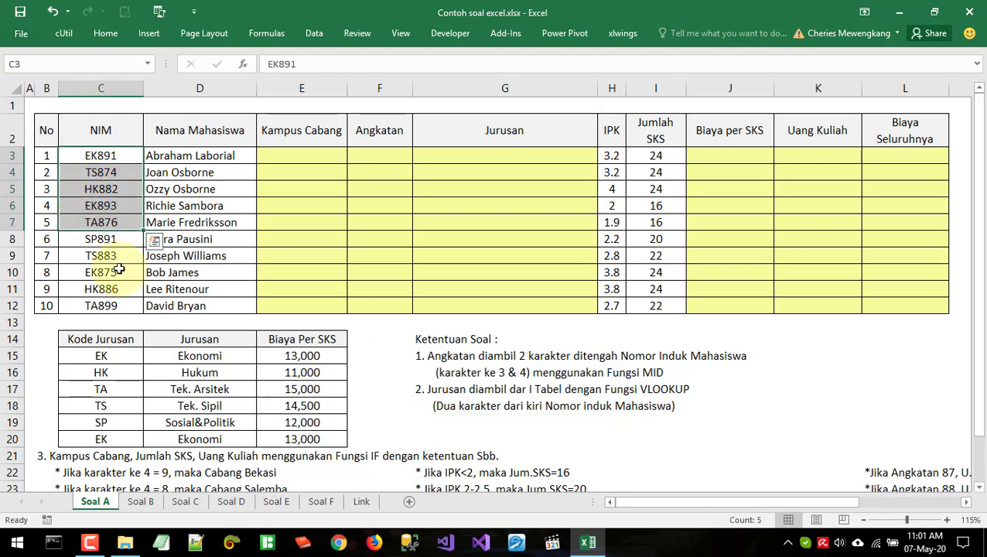
pyautogui.click(455, 370)
pyautogui.click(543, 422)
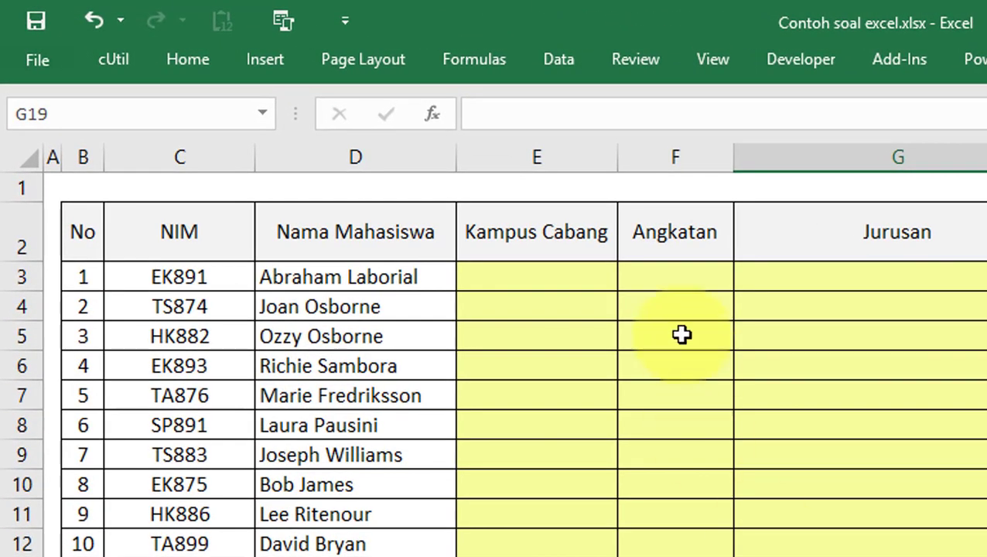
# Enter =MID(C3,3,2) in F3 to extract the first student's Angkatan from the NIM
pyautogui.click(439, 177)
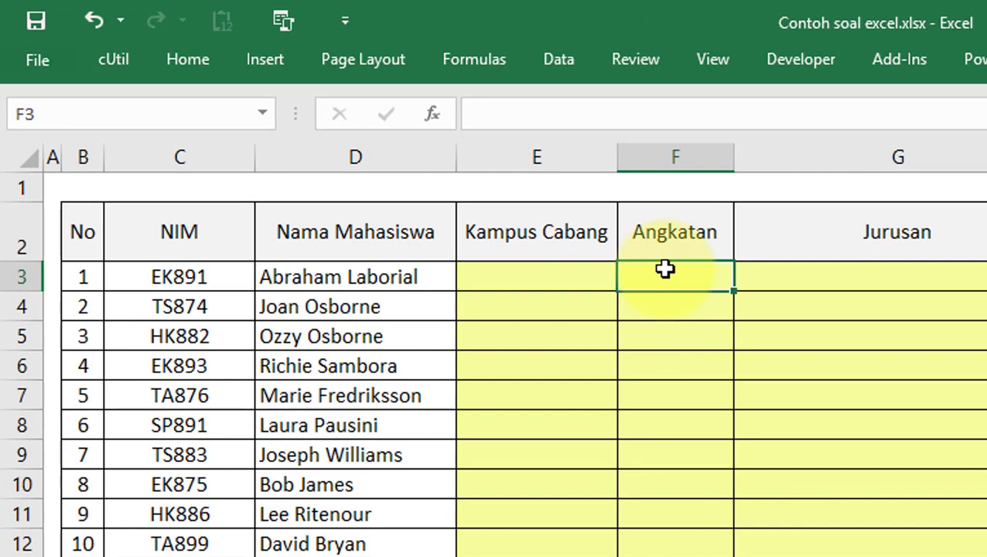
pyautogui.write('=mid(')
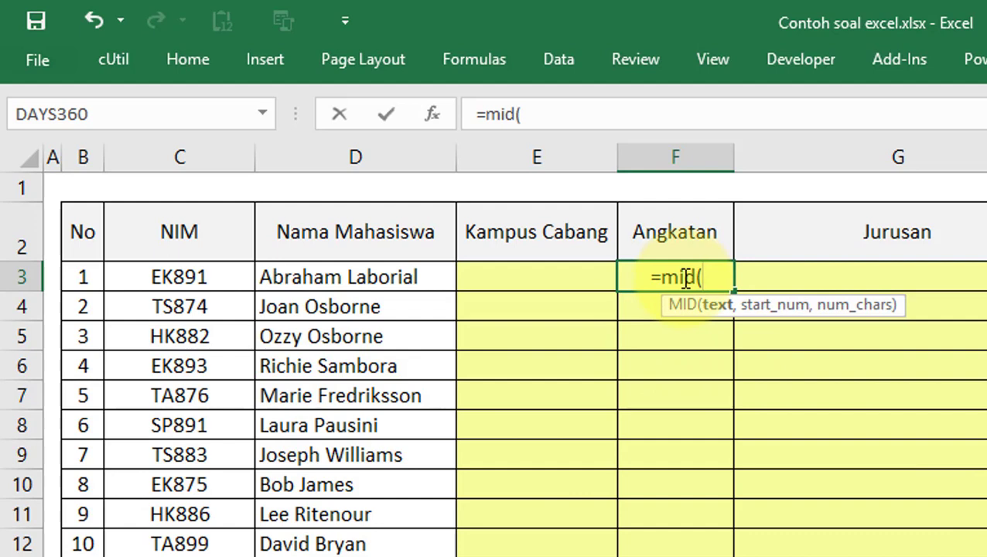
pyautogui.click(181, 272)
pyautogui.write(',')
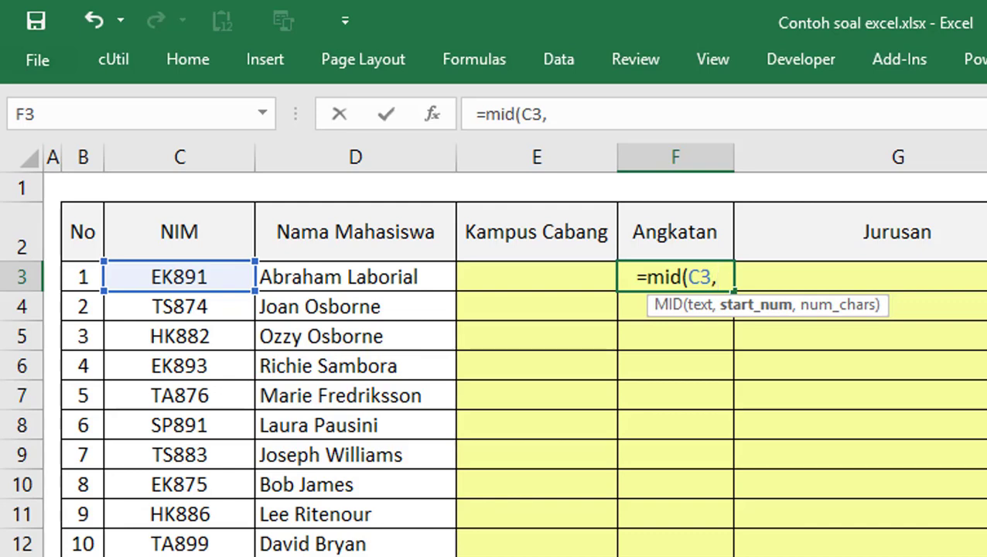
pyautogui.write('3,')
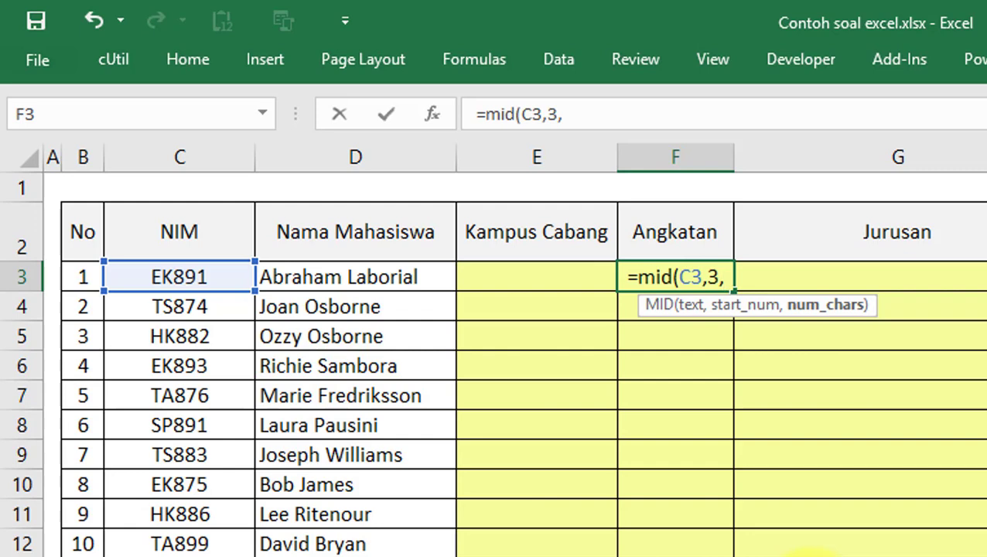
pyautogui.write('2')
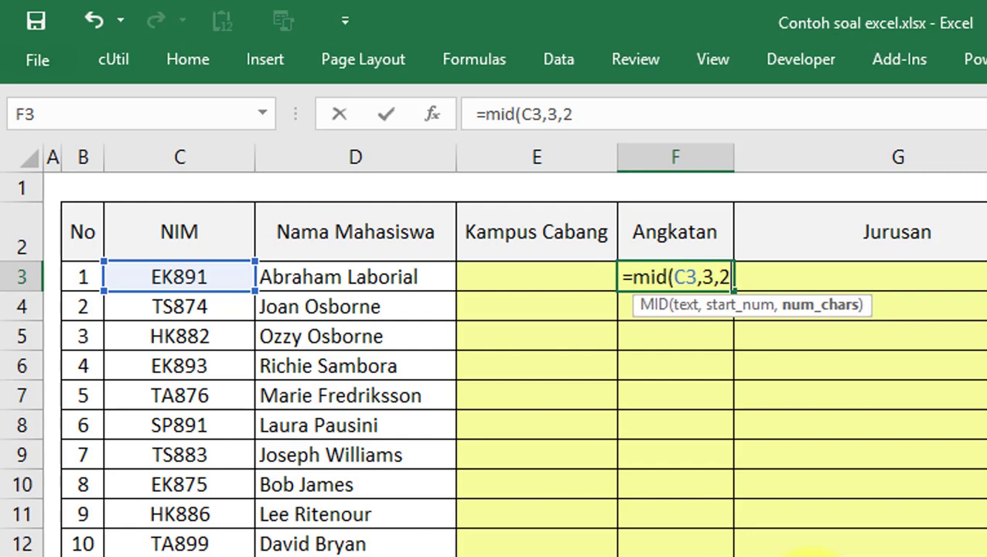
pyautogui.write(')')
pyautogui.press('Return')
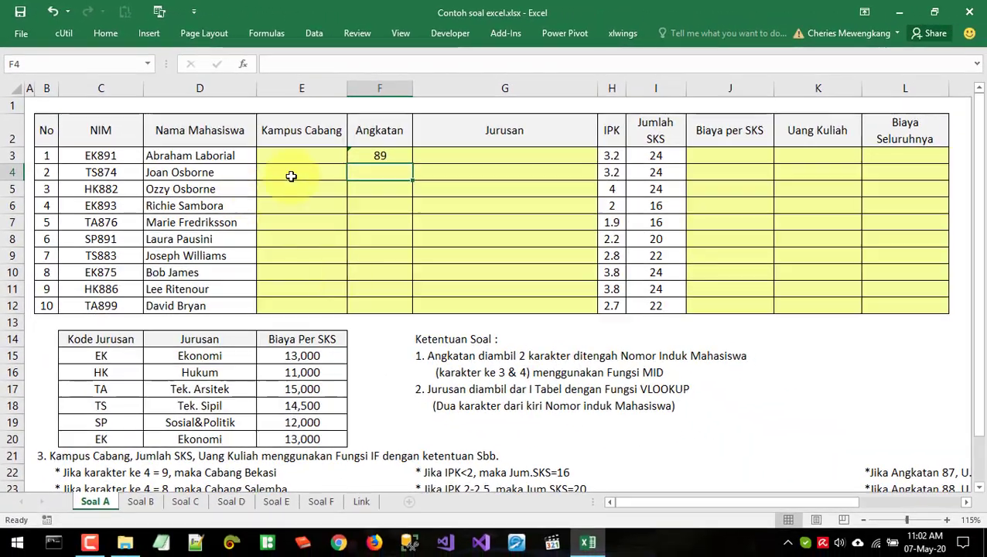
# Copy the Angkatan formula from F3 down through F12 for all the students
pyautogui.click(375, 155)
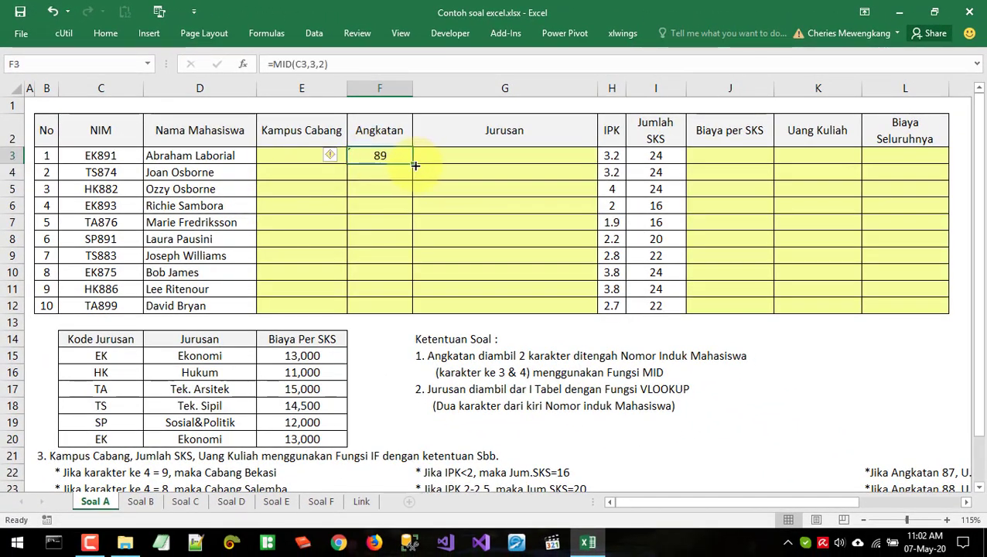
pyautogui.doubleClick(415, 165)
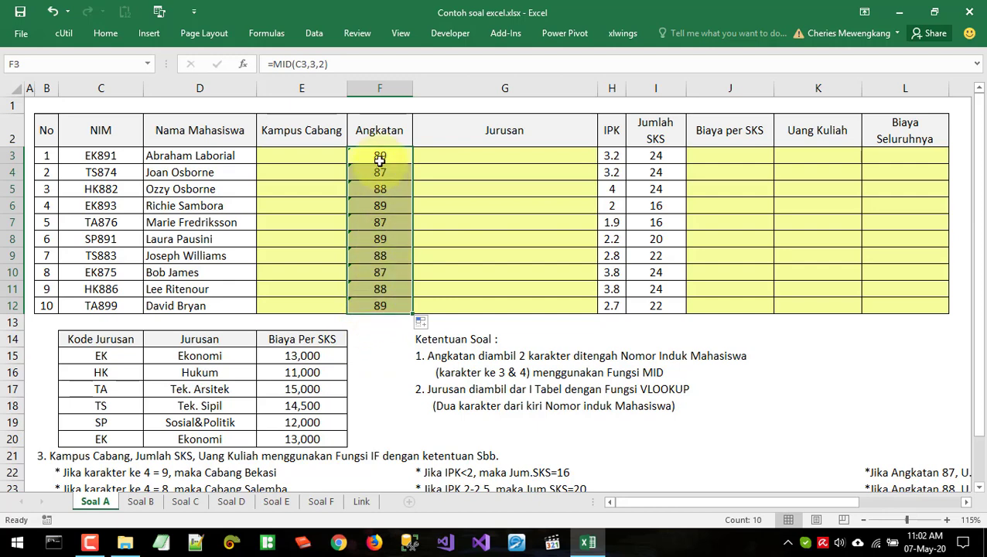
pyautogui.click(380, 289)
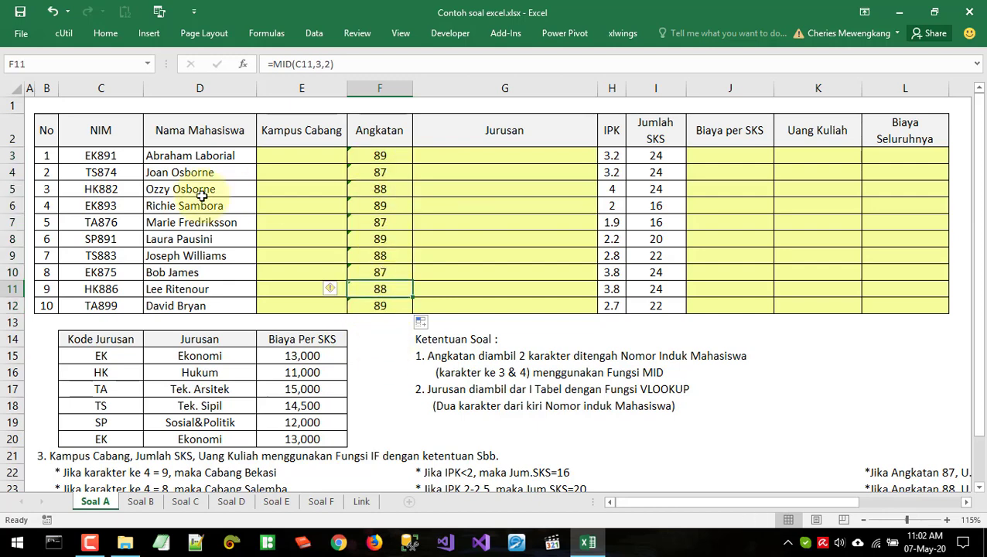
# Check the copied MID formulas in several Angkatan cells against the NIM codes in their rows
pyautogui.click(367, 156)
pyautogui.click(370, 172)
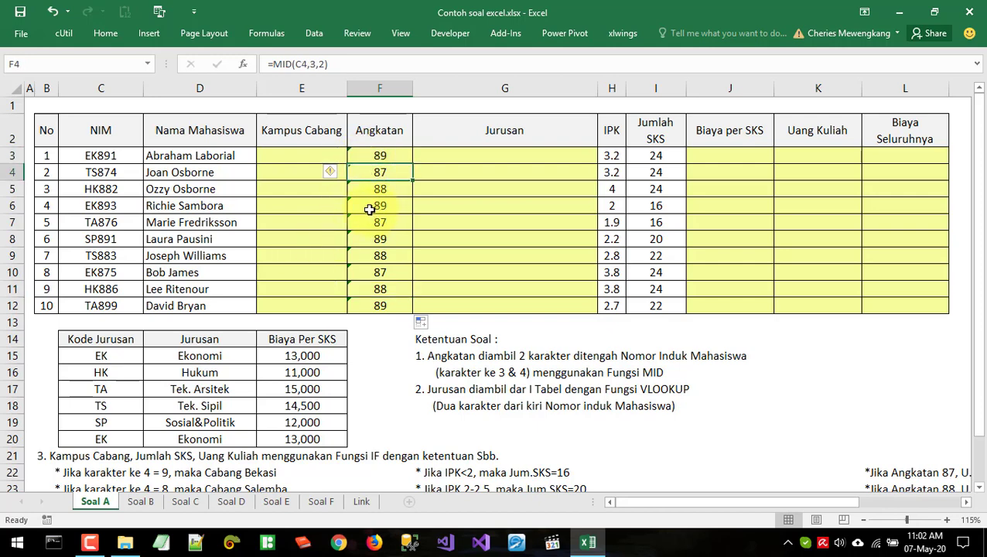
pyautogui.moveTo(376, 256); pyautogui.dragTo(163, 256)
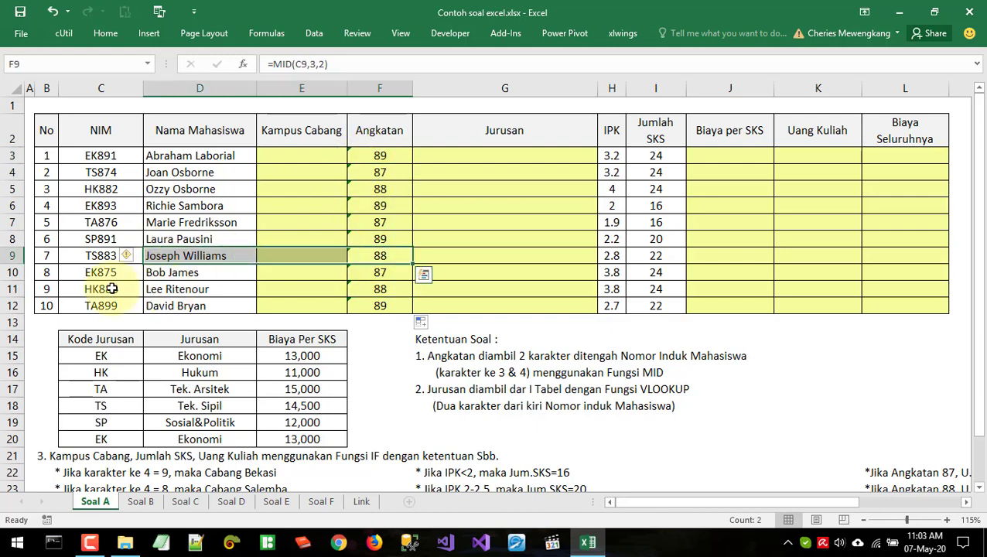
pyautogui.click(325, 303)
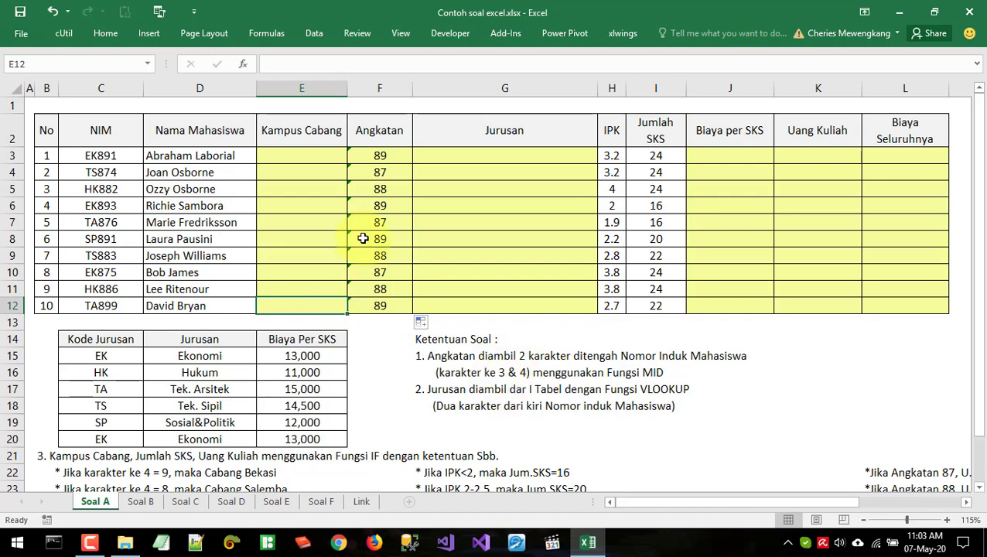
pyautogui.doubleClick(369, 208)
pyautogui.press('Escape')
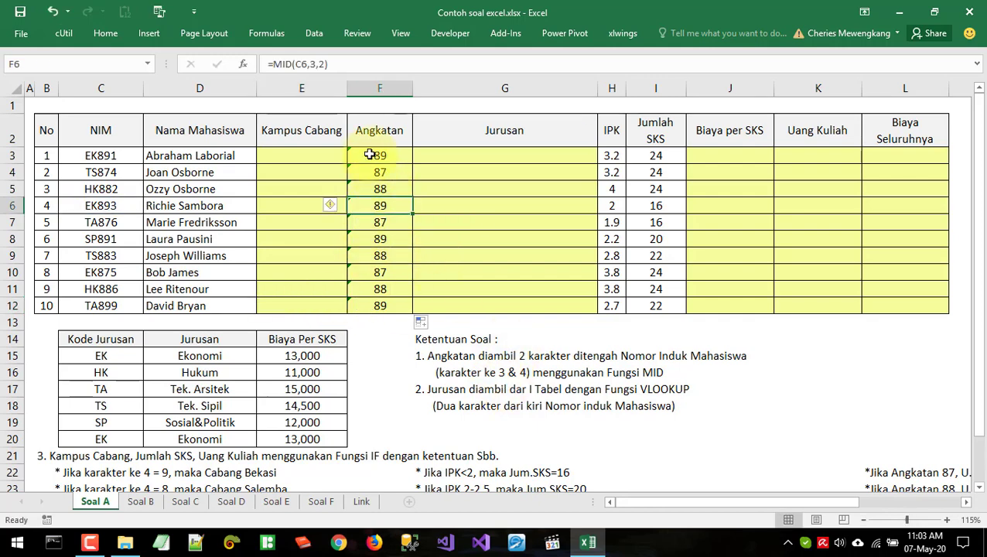
pyautogui.doubleClick(369, 155)
pyautogui.press('Escape')
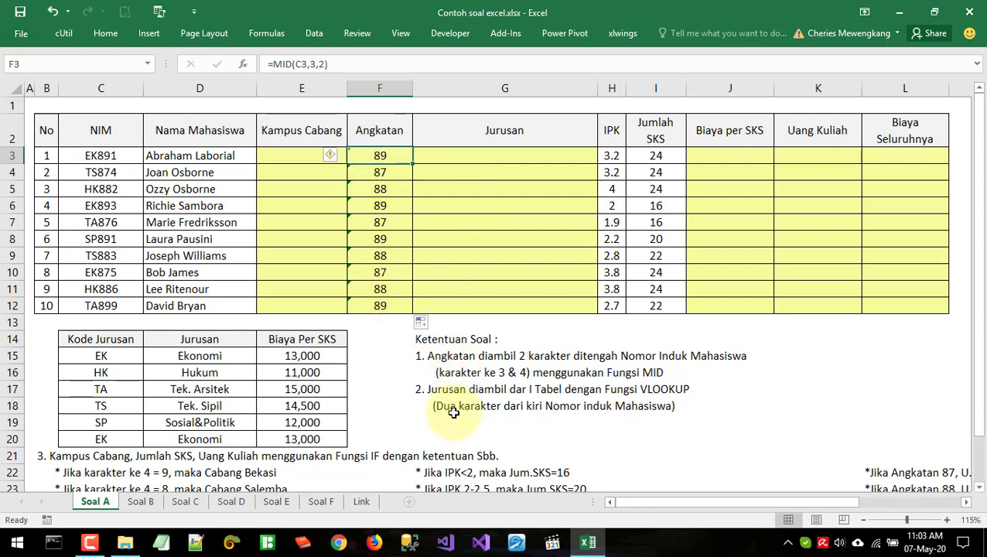
# Read the Jurusan rule and compare the Kode Jurusan table with the first two characters of the first student's NIM
pyautogui.click(451, 391)
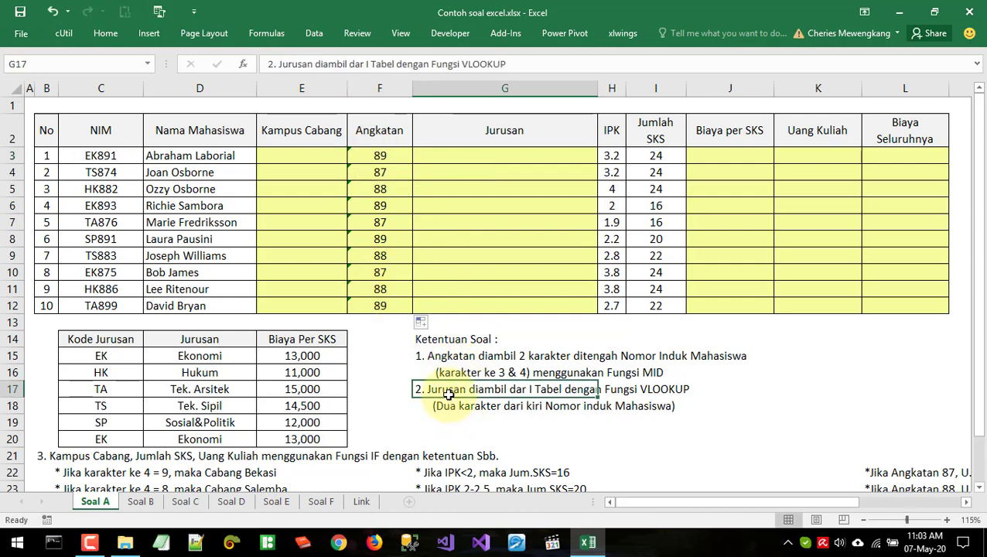
pyautogui.click(539, 405)
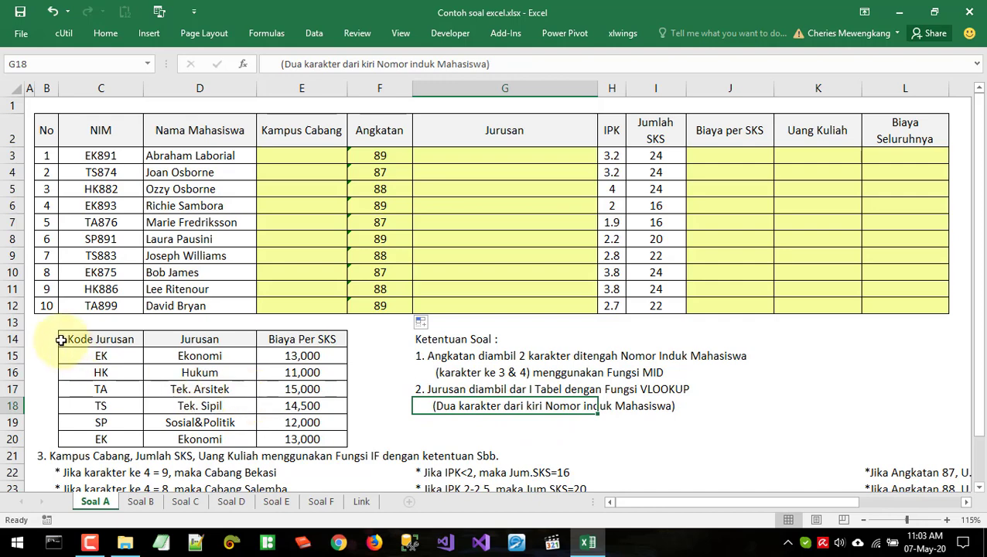
pyautogui.moveTo(62, 341); pyautogui.dragTo(324, 423)
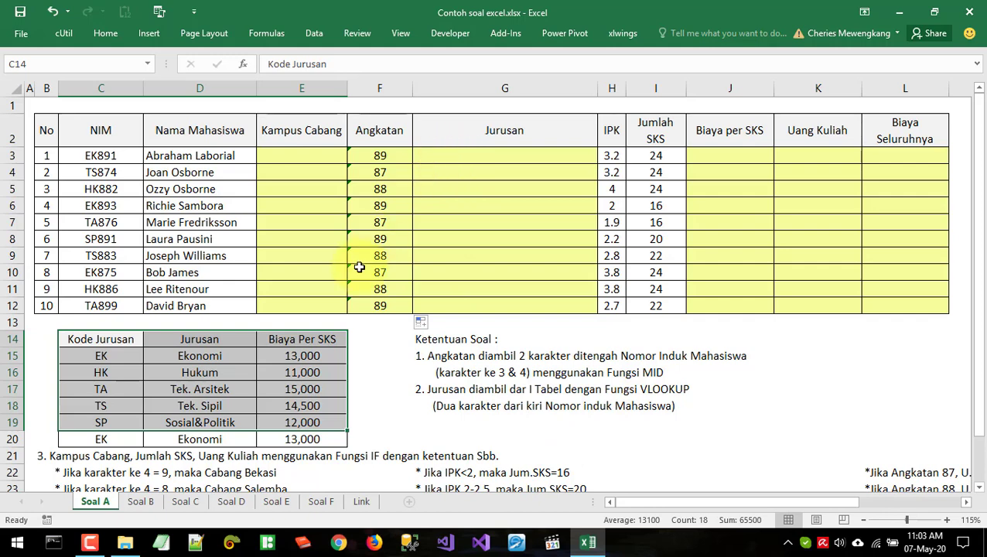
pyautogui.click(208, 357)
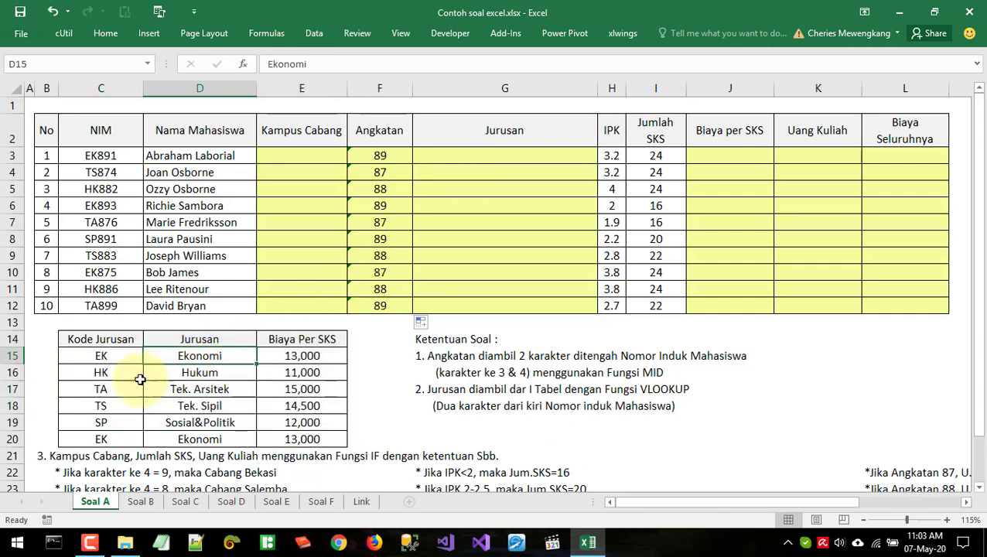
pyautogui.click(101, 373)
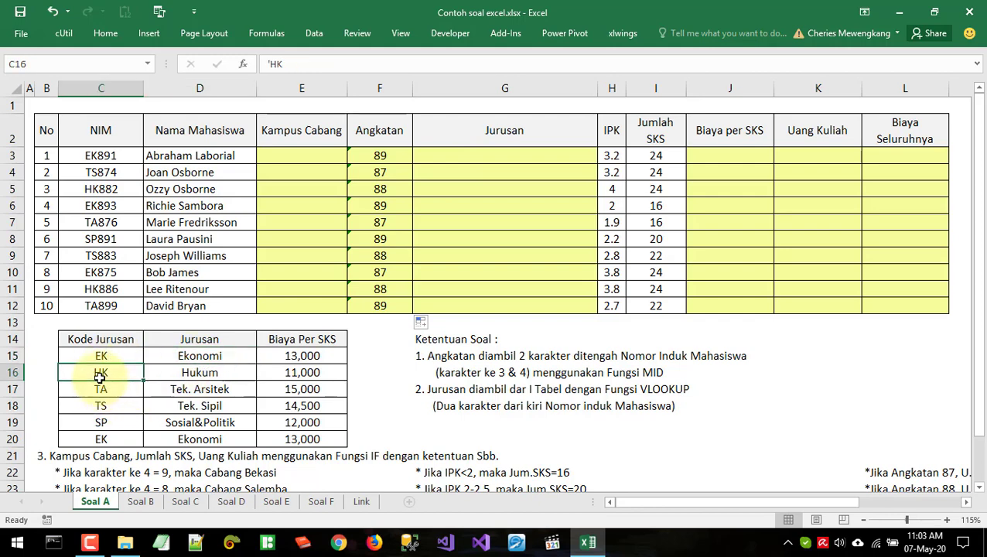
pyautogui.click(184, 375)
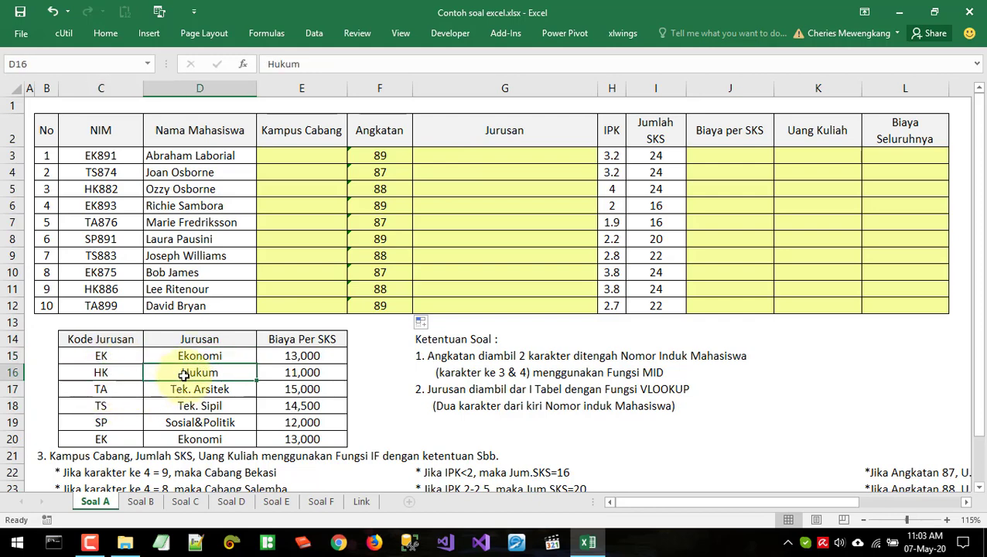
pyautogui.click(95, 155)
pyautogui.doubleClick(95, 155)
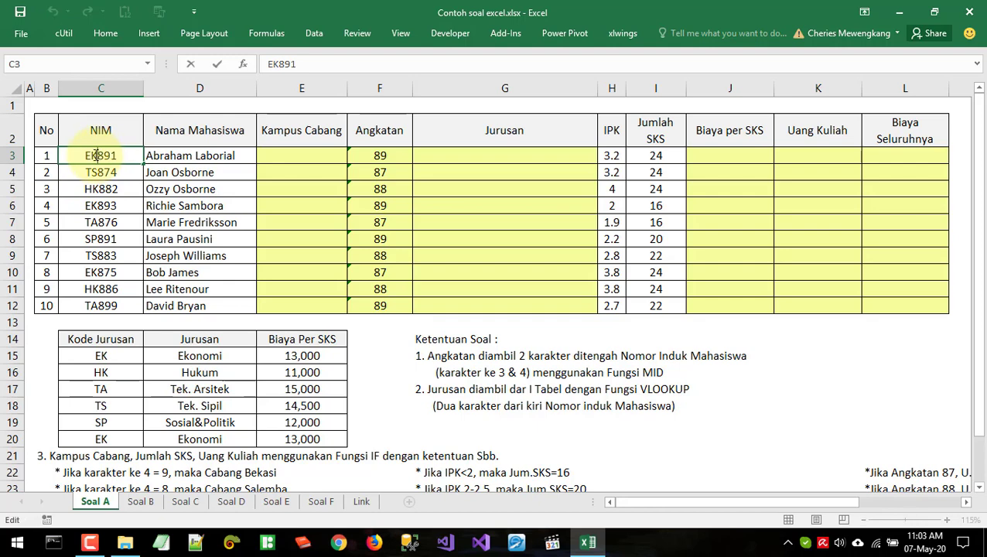
pyautogui.moveTo(81, 156); pyautogui.dragTo(96, 156)
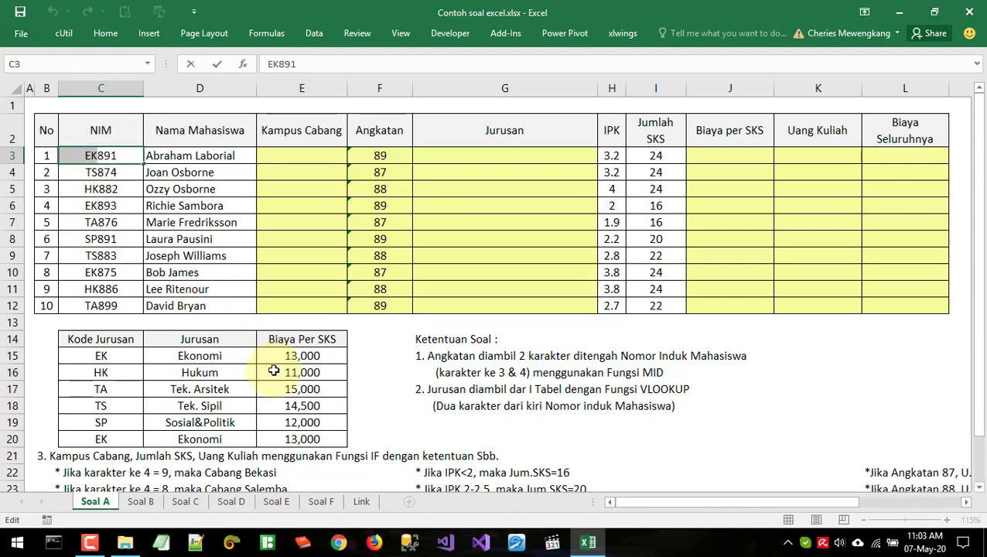
# Enter =LEFT(C3,2) in G3 to extract the first student's department code from the NIM
pyautogui.click(428, 156)
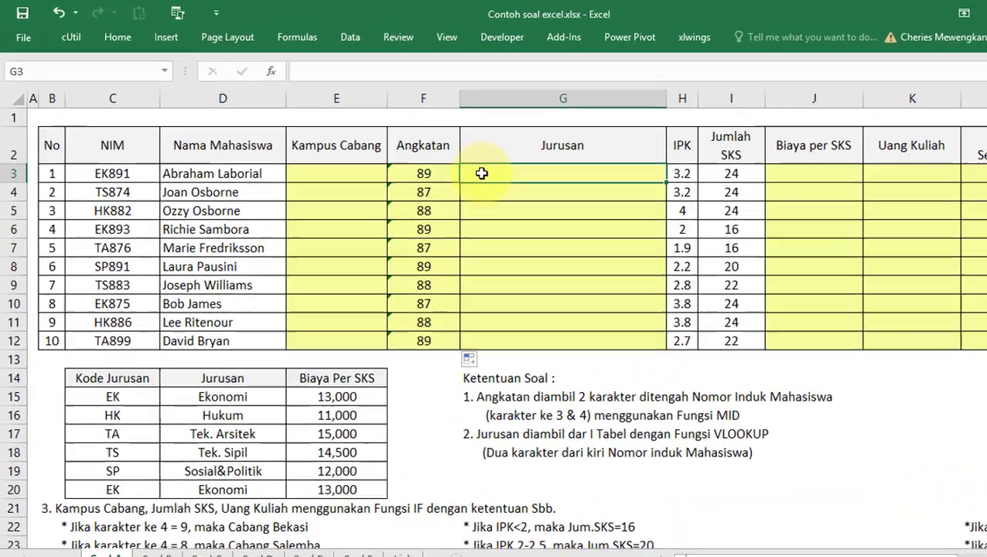
pyautogui.write('=lef')
pyautogui.press('Tab')
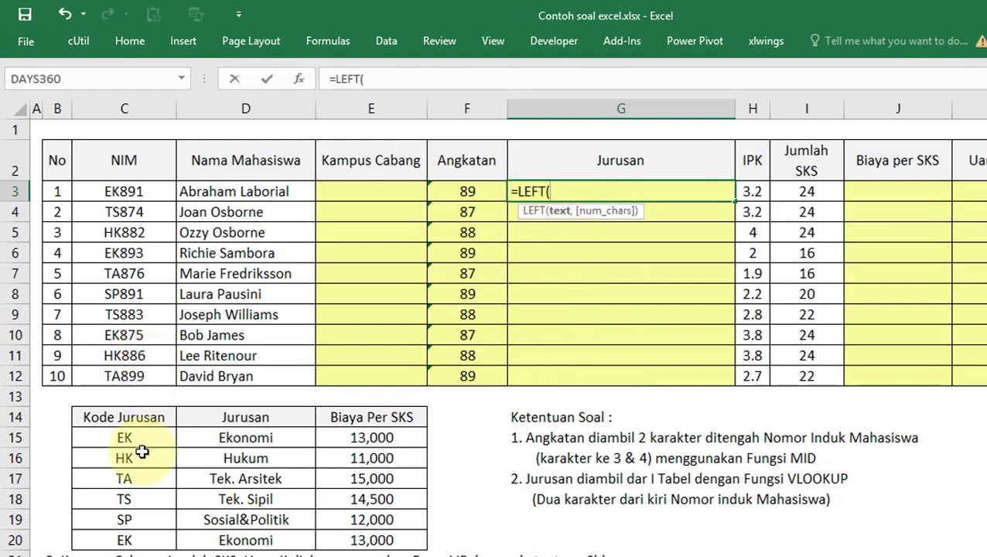
pyautogui.click(133, 191)
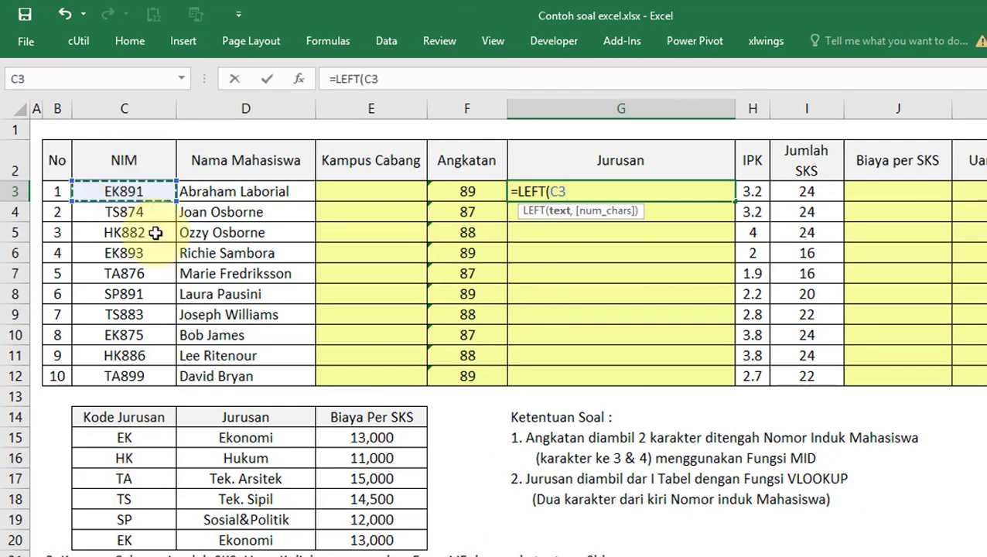
pyautogui.write(',2)')
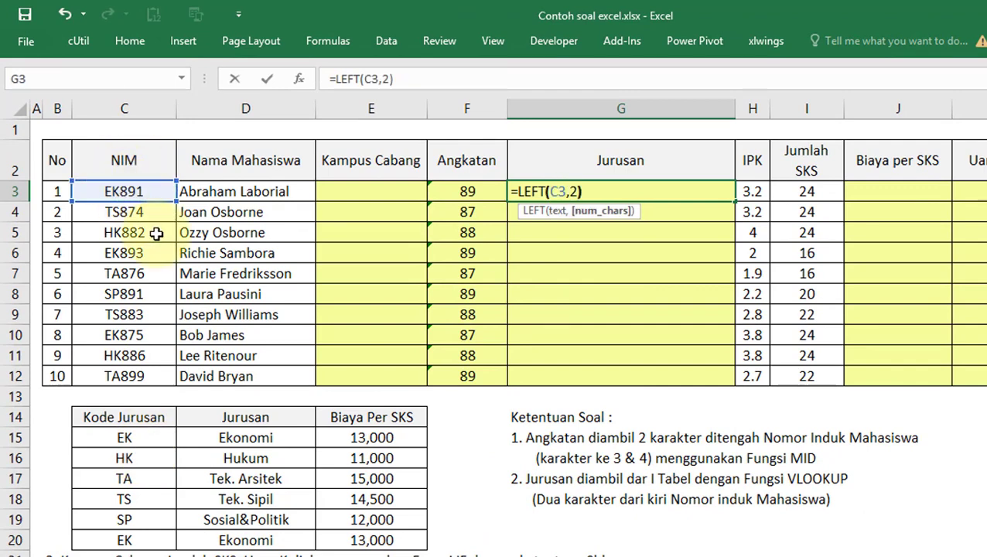
pyautogui.press('Return')
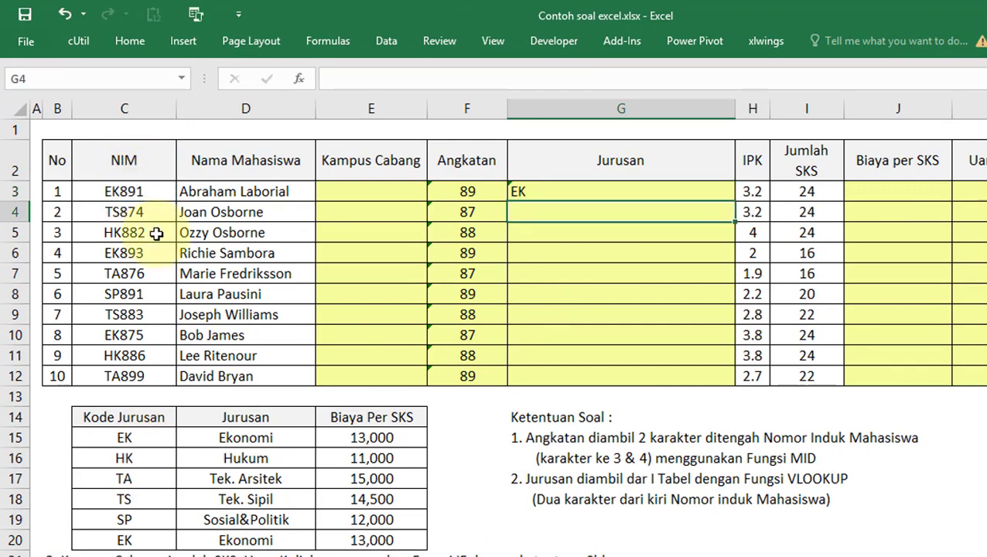
# Copy the LEFT formula from G3 down the Jurusan column through G12 and compare the codes with the NIM column
pyautogui.click(538, 189)
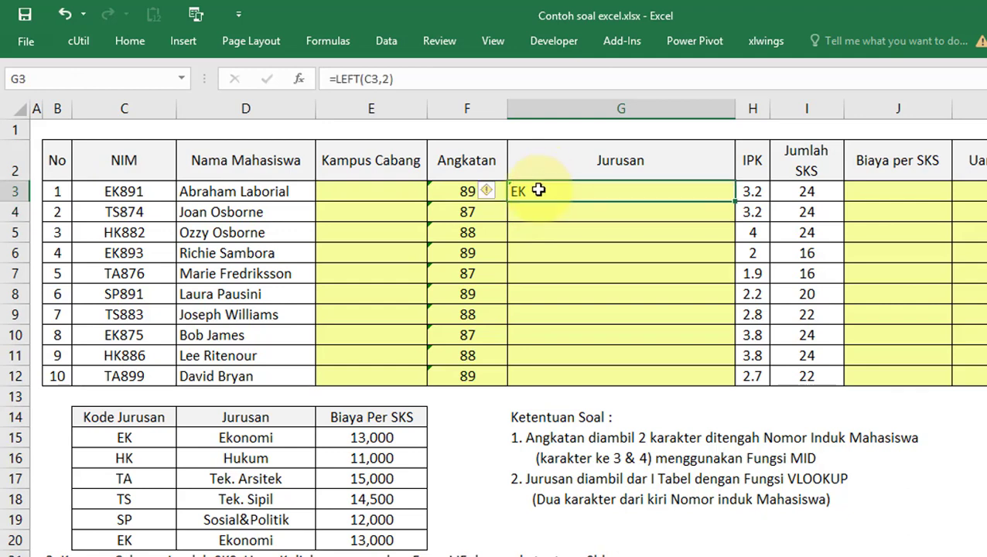
pyautogui.doubleClick(736, 201)
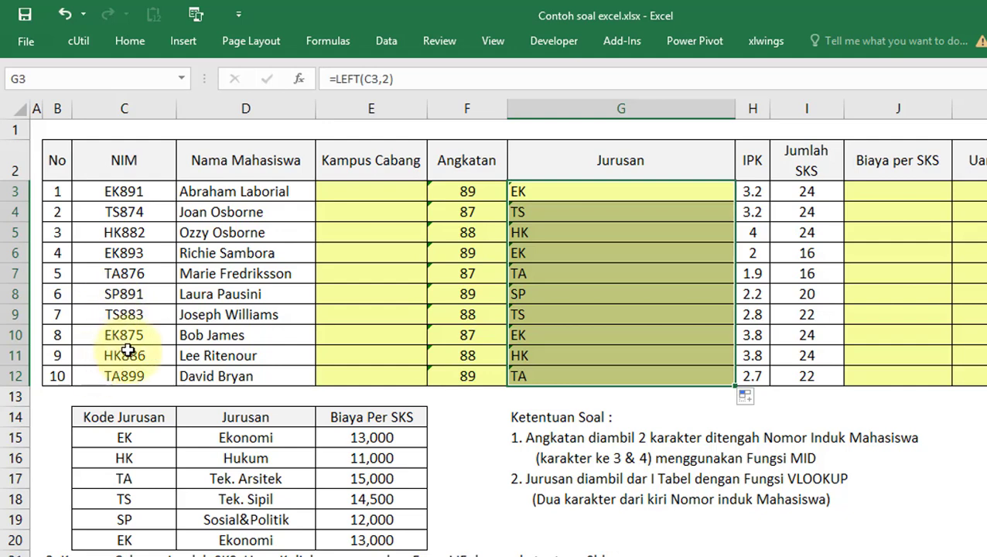
pyautogui.click(127, 191)
pyautogui.click(553, 192)
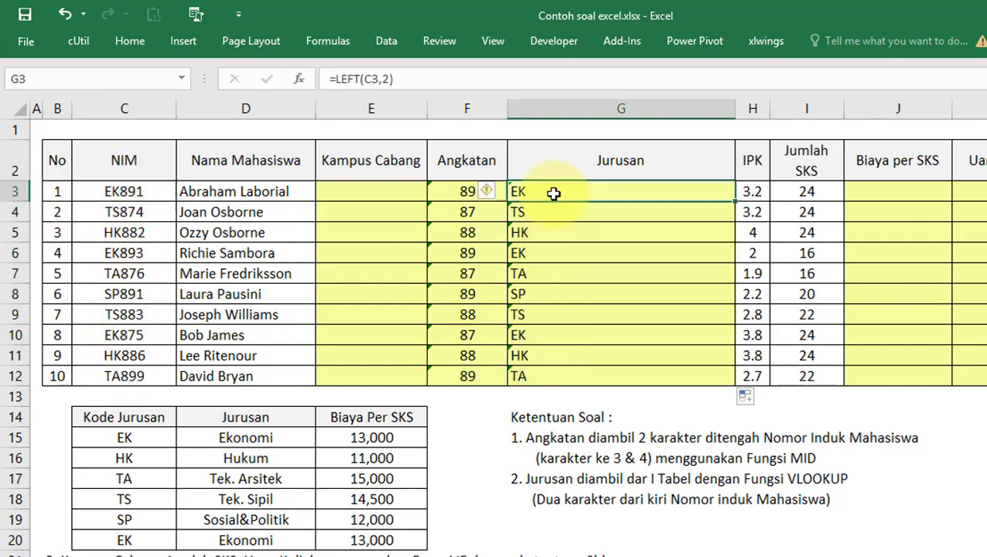
# Wrap the LEFT formula in G3 in a VLOOKUP that uses the absolute table range $C$15:$D$20
pyautogui.doubleClick(546, 195)
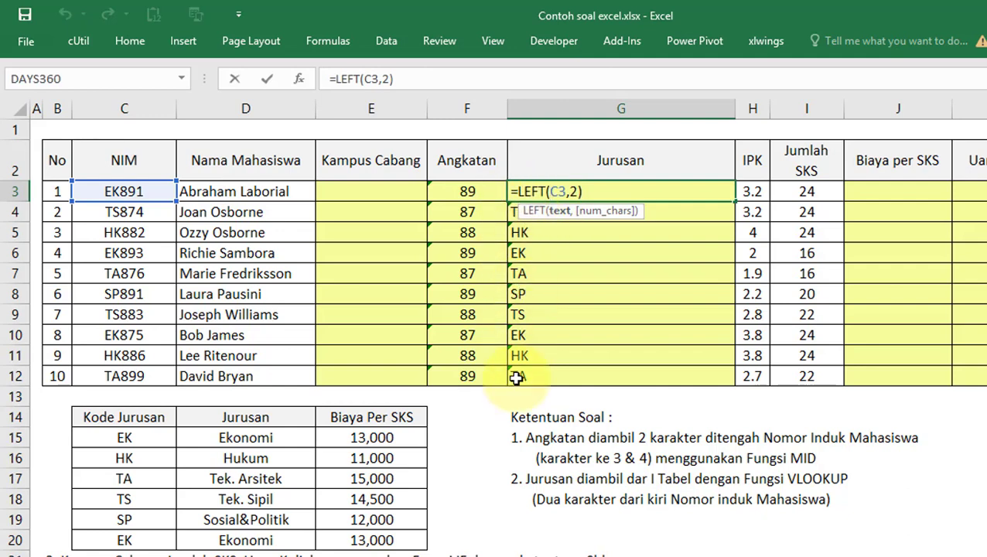
pyautogui.click(517, 191)
pyautogui.write('vl')
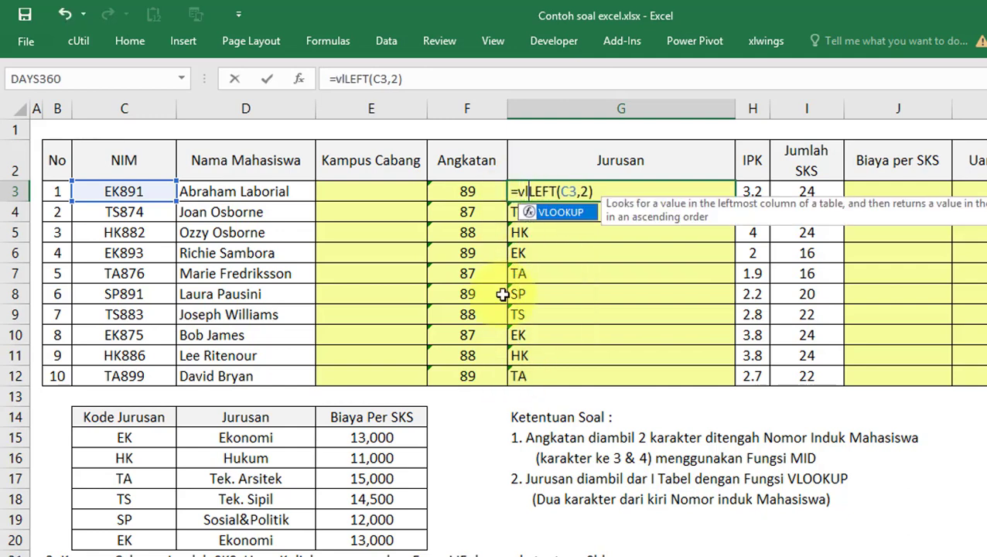
pyautogui.press('Tab')
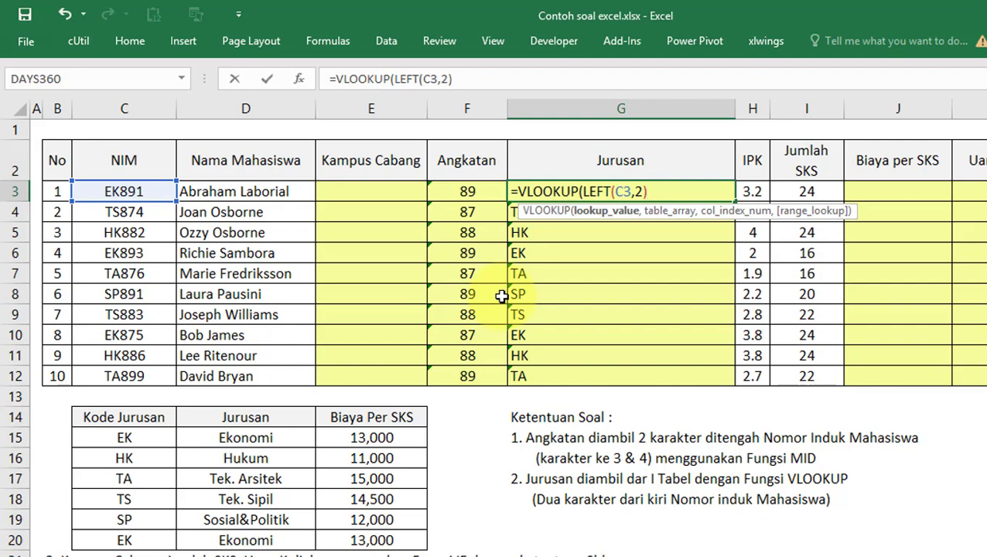
pyautogui.write(',')
pyautogui.moveTo(108, 437); pyautogui.dragTo(283, 540)
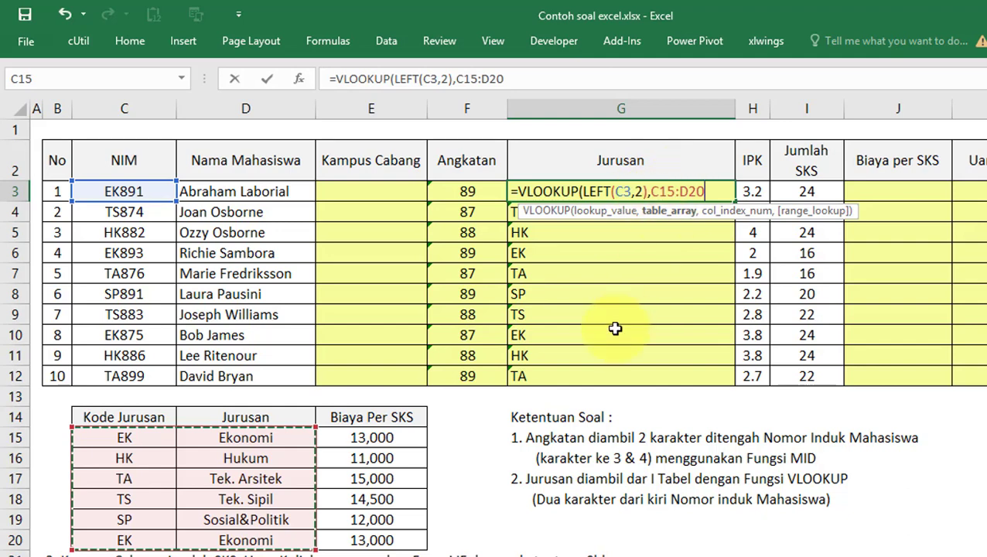
pyautogui.press('F4')
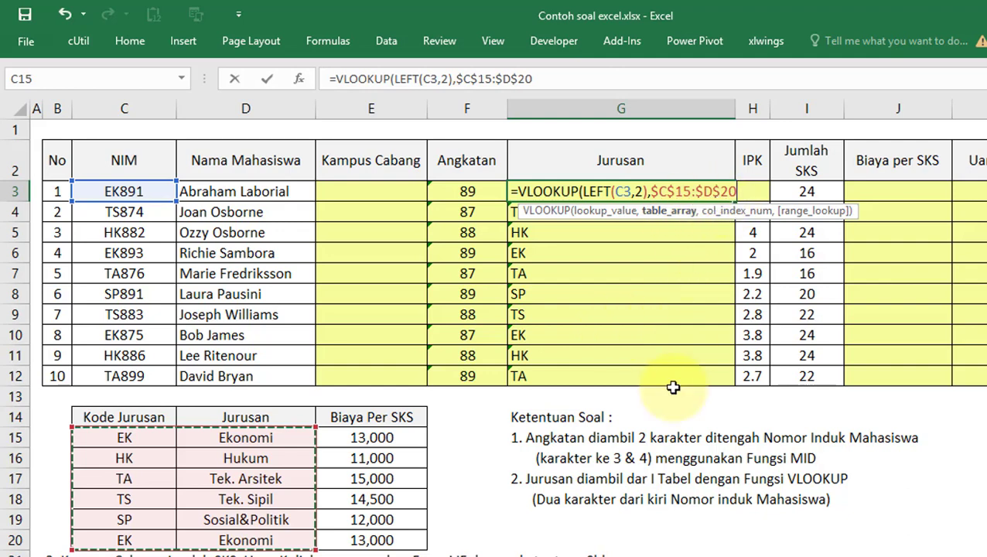
# Complete the VLOOKUP in G3 with column index 2 and FALSE for an exact match
pyautogui.write(',')
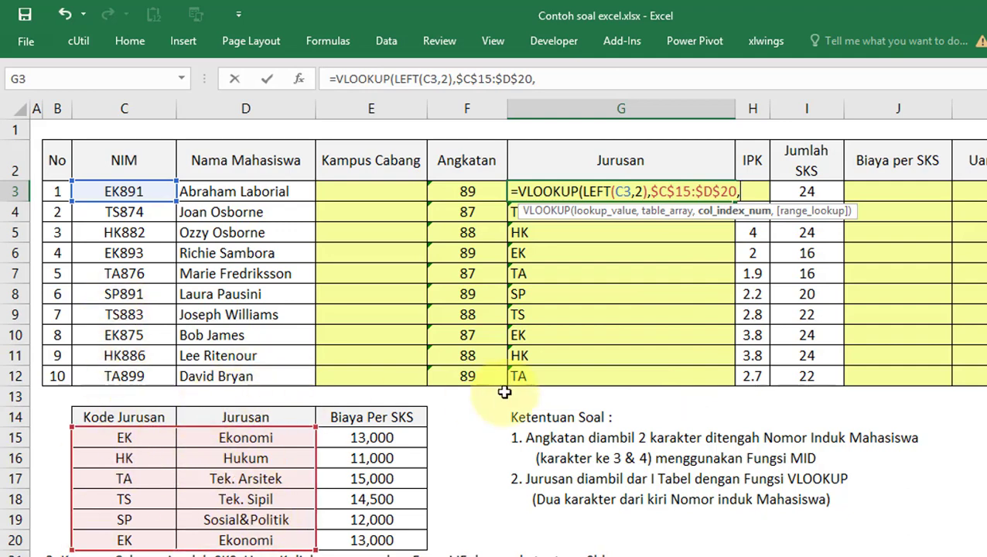
pyautogui.write('2,')
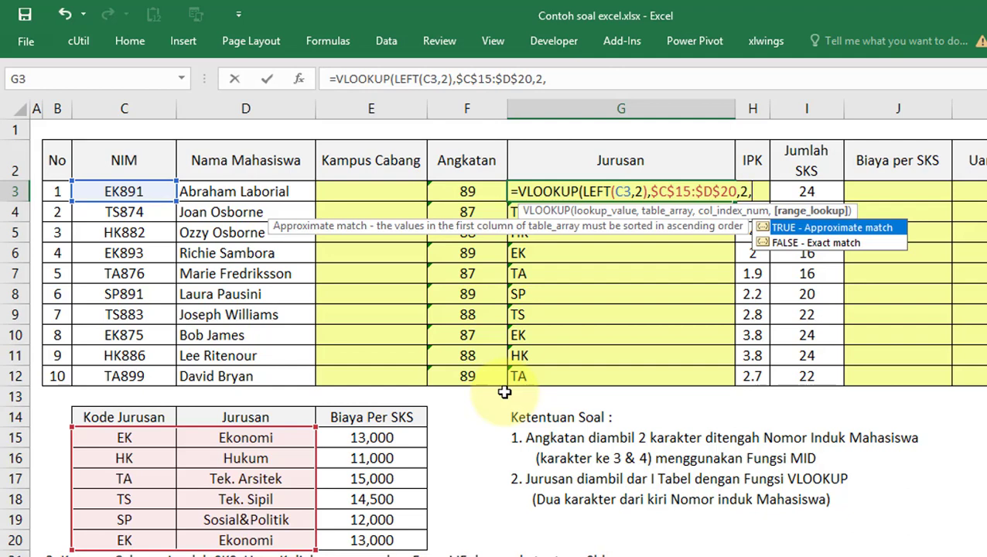
pyautogui.press('Down')
pyautogui.press('Up')
pyautogui.press('Down')
pyautogui.press('Up')
pyautogui.press('Down')
pyautogui.press('Tab')
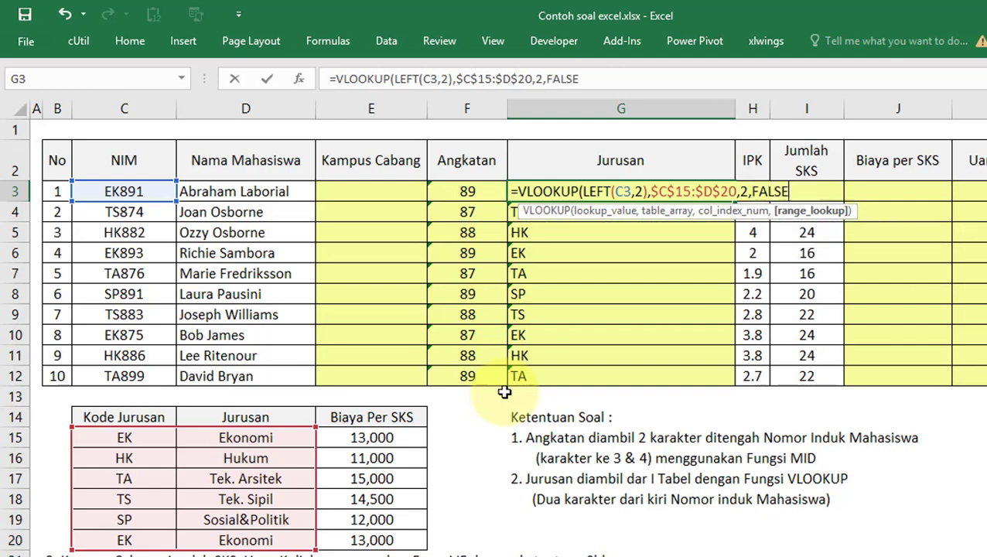
pyautogui.press('Return')
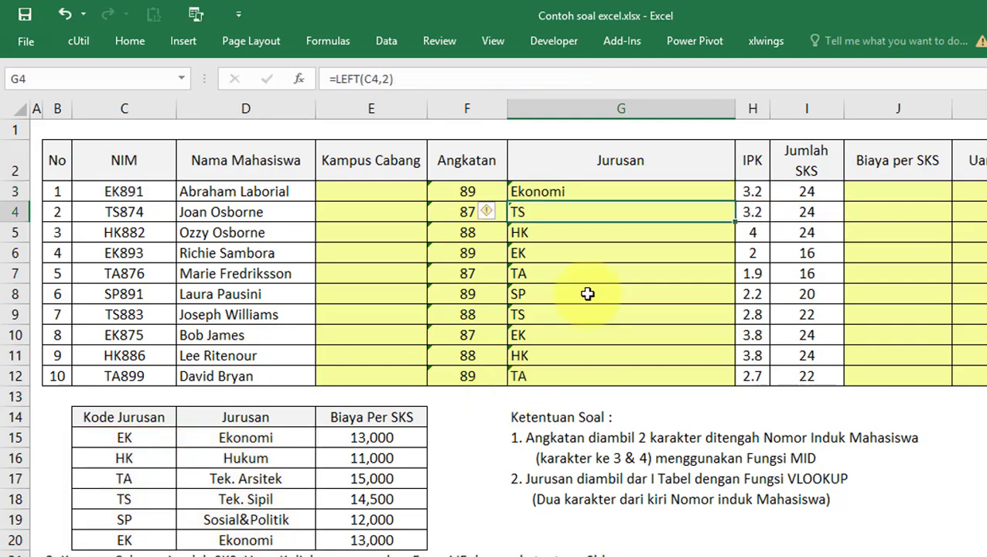
# Copy the VLOOKUP formula from G3 down the Jurusan column through G12
pyautogui.click(652, 186)
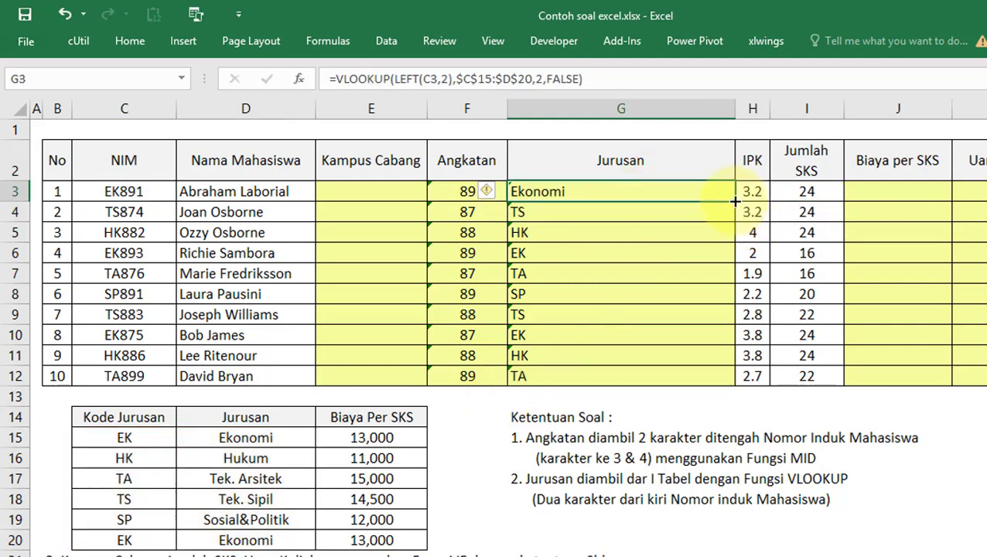
pyautogui.doubleClick(735, 202)
pyautogui.click(628, 278)
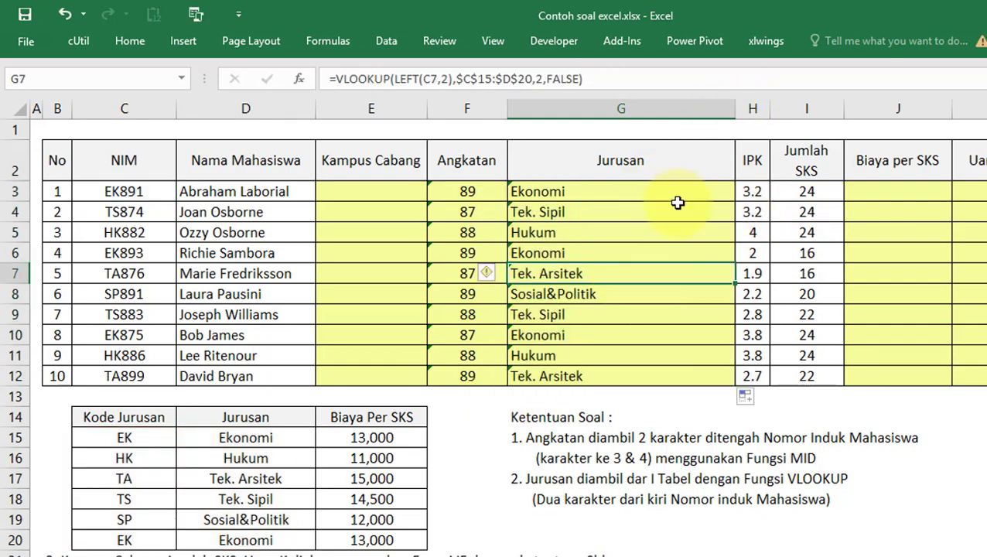
# Narrow the Jurusan column slightly
pyautogui.moveTo(732, 108); pyautogui.dragTo(704, 109)
pyautogui.click(588, 232)
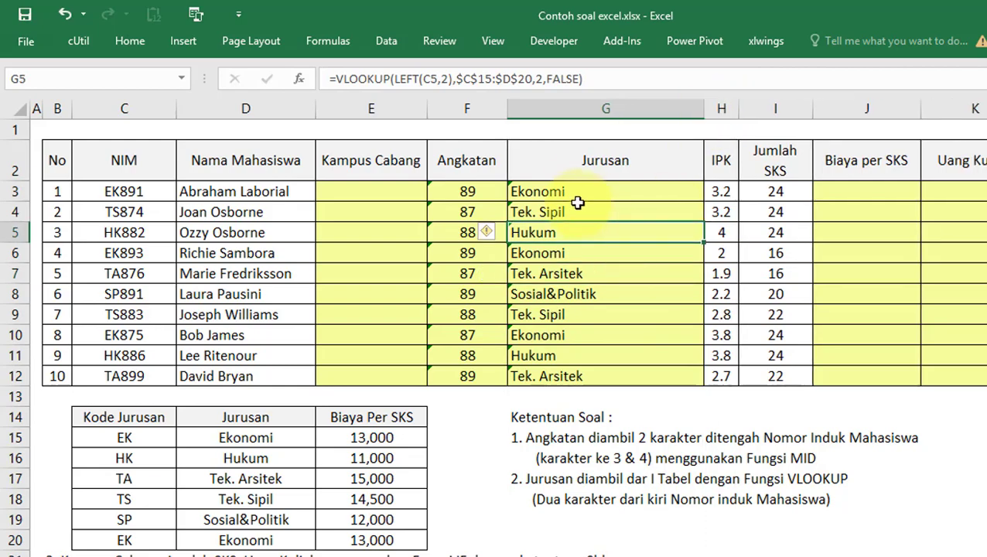
# Check the VLOOKUP formulas and the department names in several cells of the Jurusan column
pyautogui.click(577, 198)
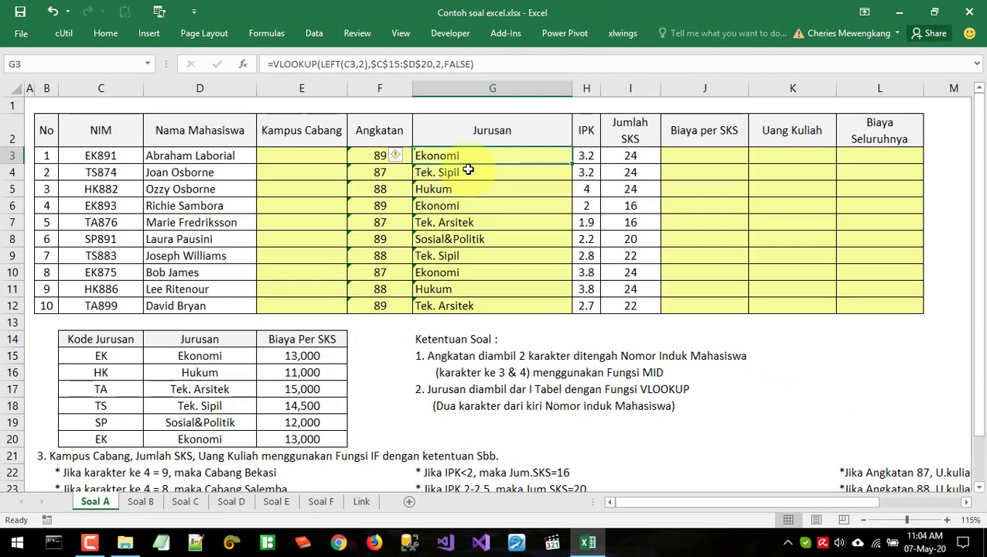
pyautogui.click(468, 171)
pyautogui.click(461, 191)
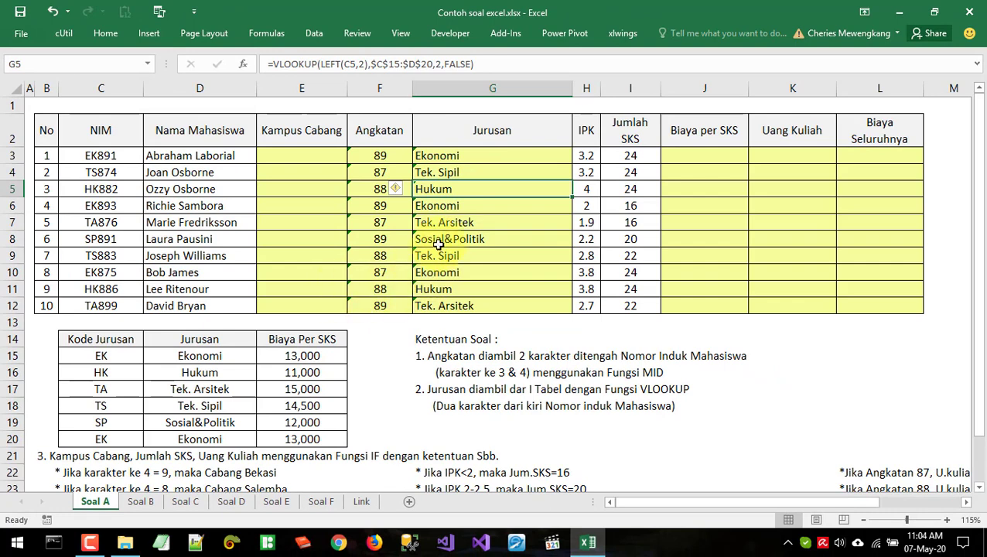
pyautogui.click(447, 223)
pyautogui.click(467, 272)
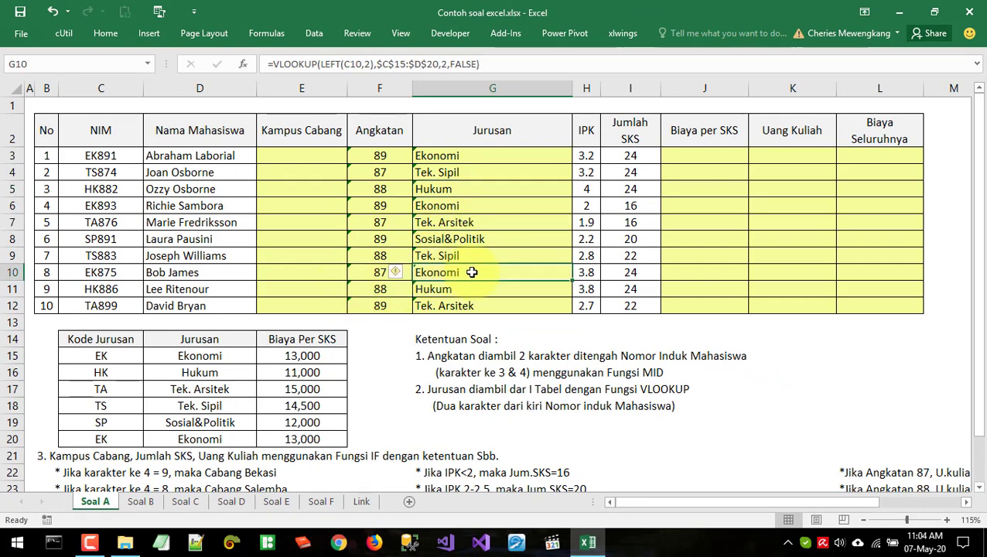
pyautogui.click(437, 159)
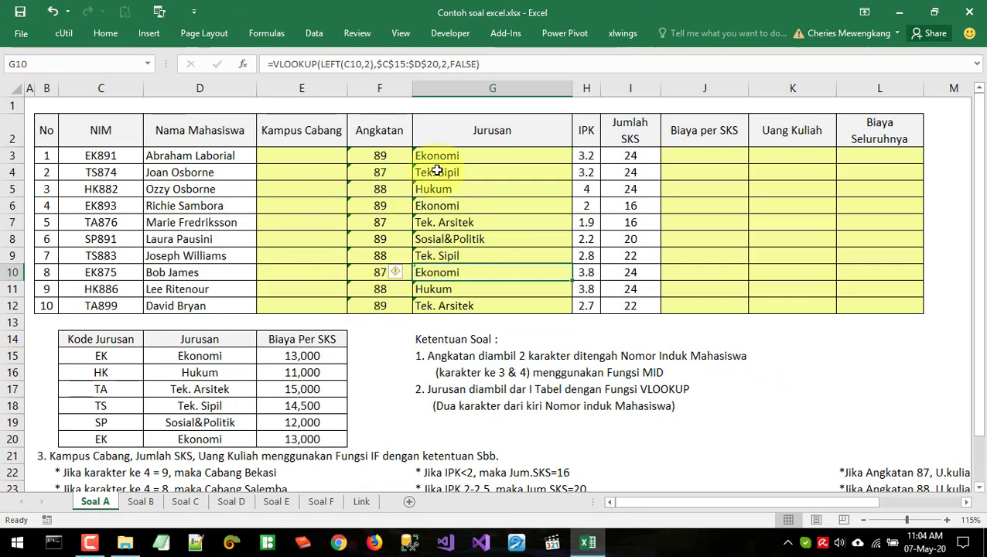
pyautogui.doubleClick(438, 160)
pyautogui.press('Escape')
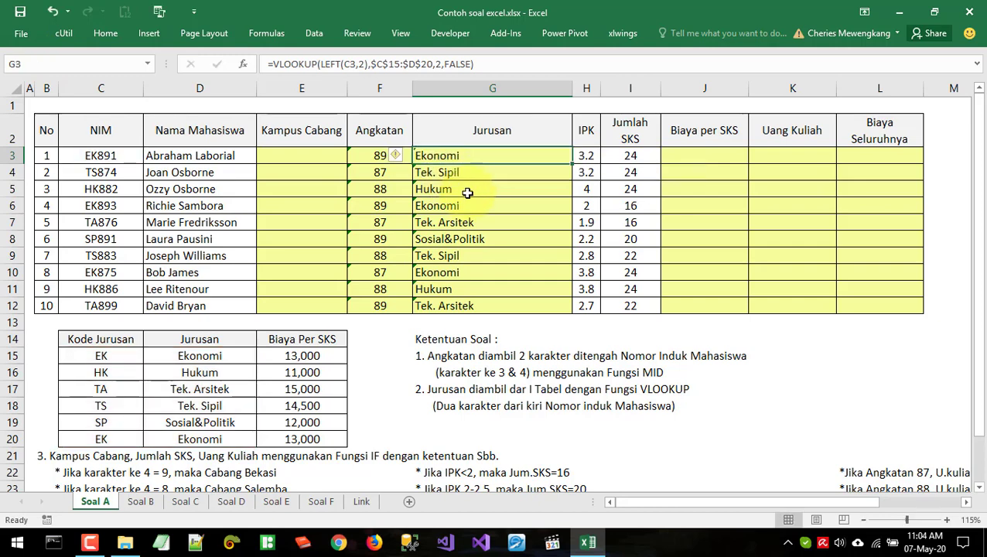
# Read the rule 3 notes below the tables on how the fourth NIM character determines Kampus Cabang with the IF function
pyautogui.click(264, 156)
pyautogui.scroll(-2, 368, 275)
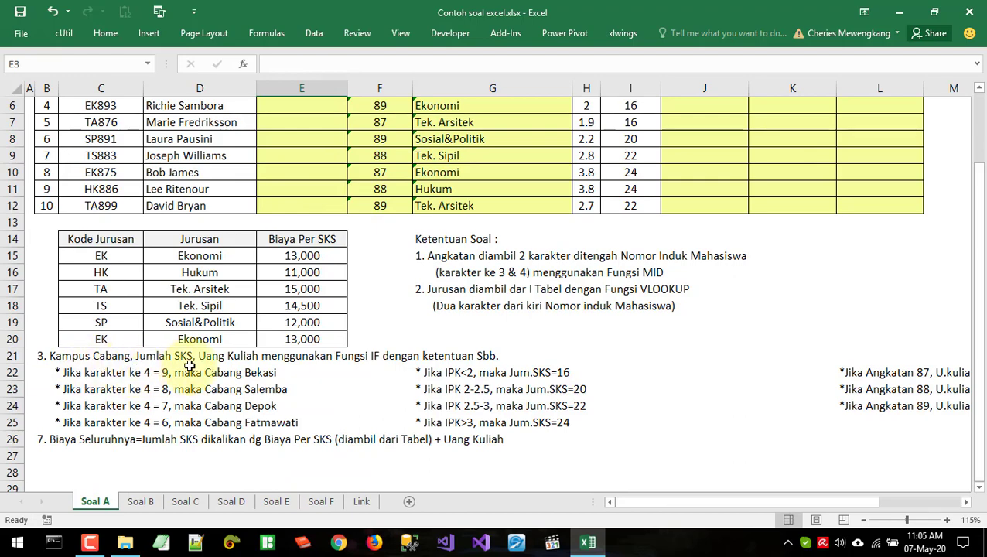
pyautogui.scroll(2, 188, 366)
pyautogui.scroll(-2, 294, 317)
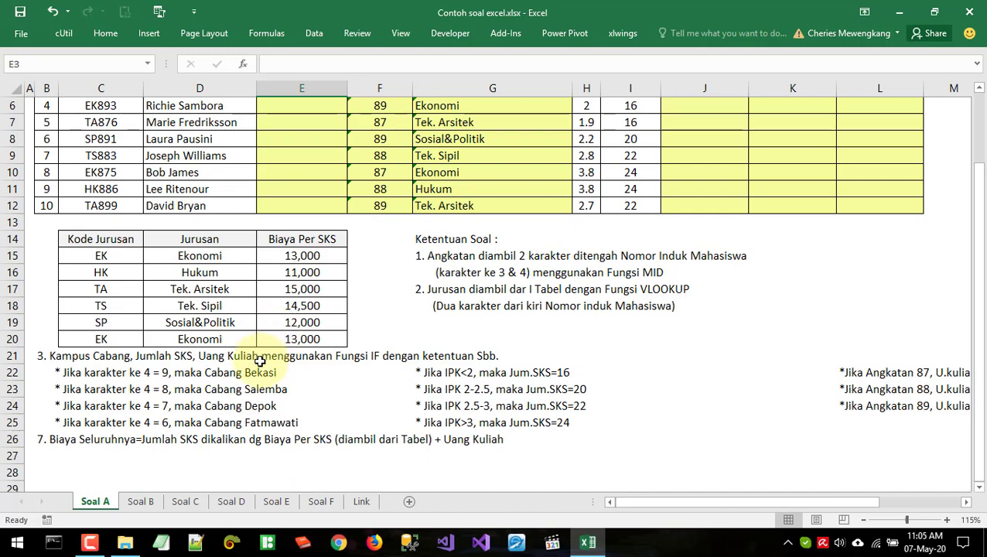
pyautogui.click(114, 356)
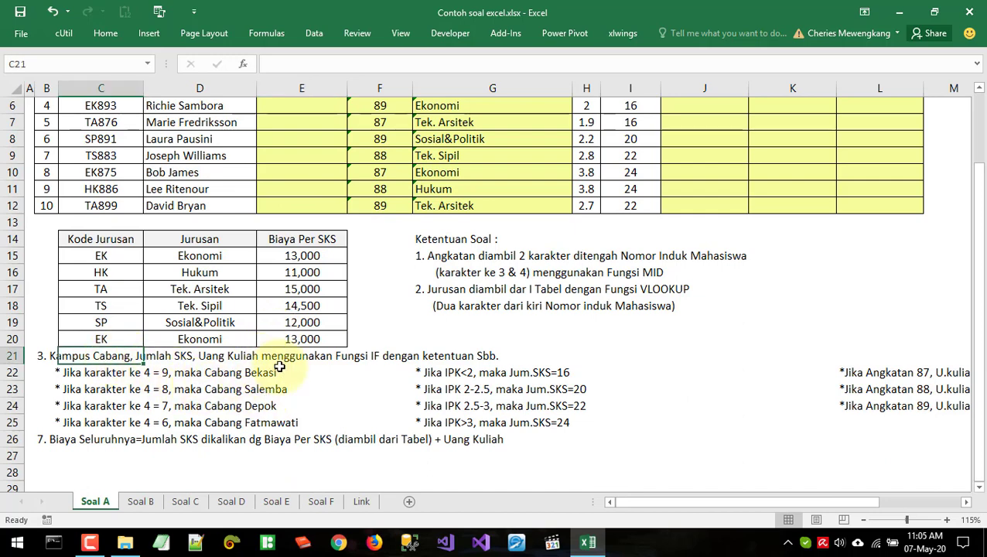
pyautogui.click(370, 360)
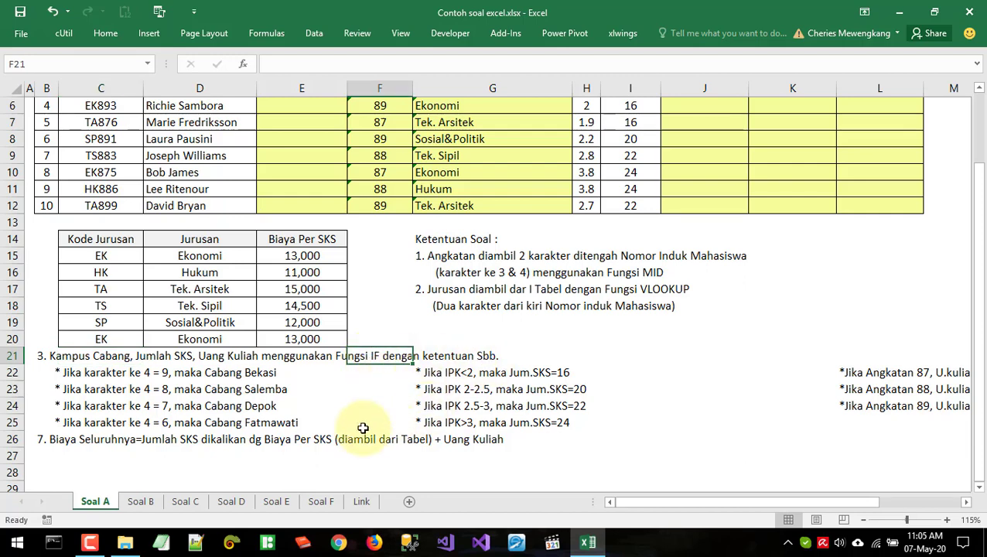
pyautogui.click(120, 373)
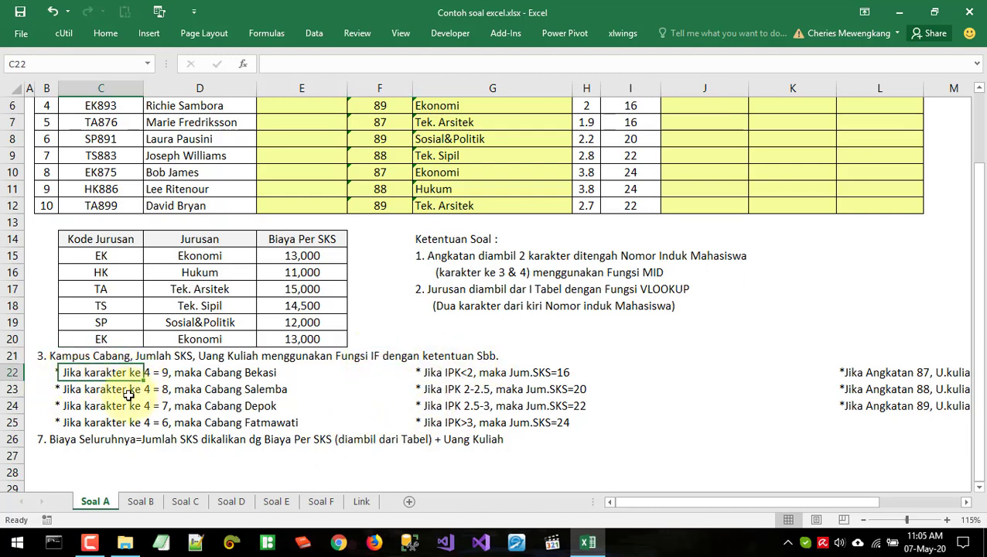
pyautogui.click(165, 372)
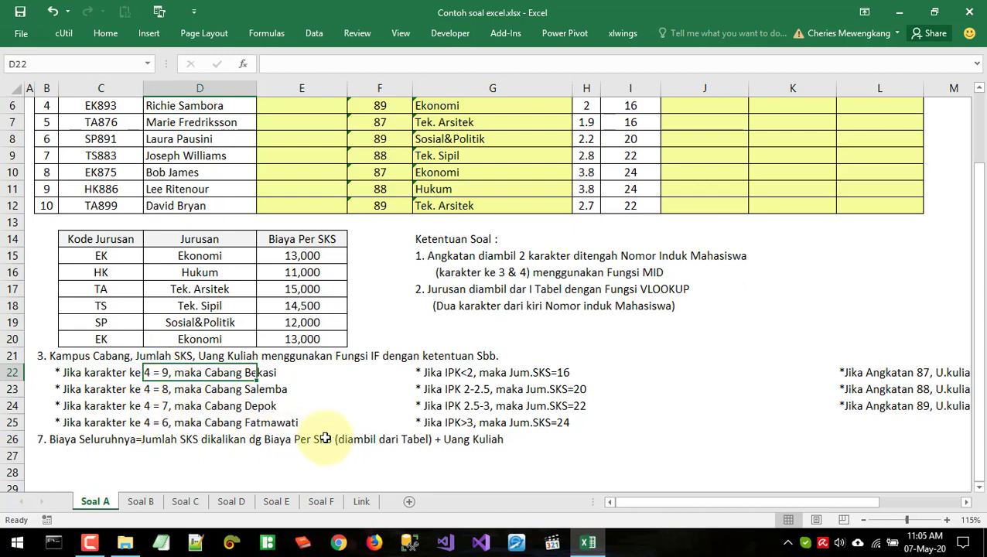
pyautogui.click(176, 390)
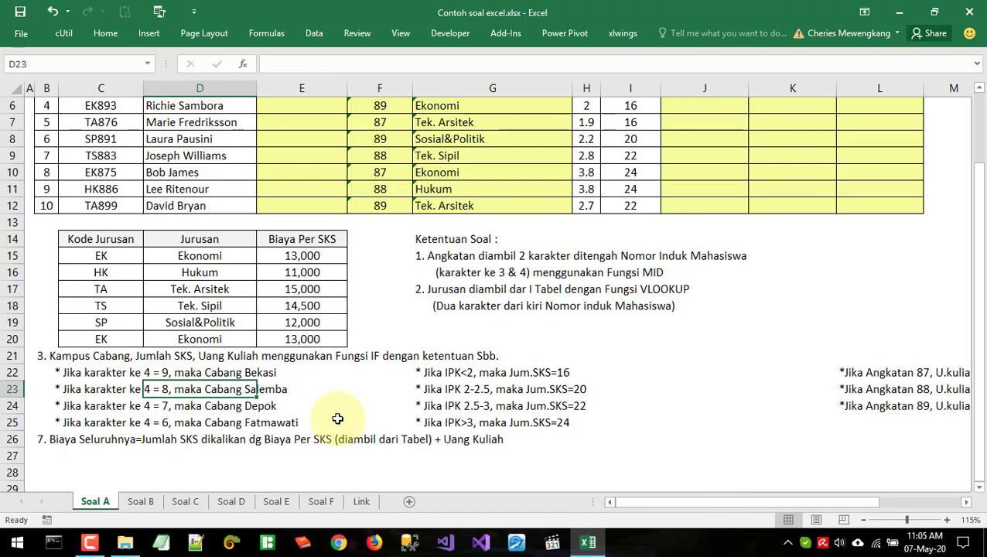
# Enter =MID(C3,4,1) in cell E3 of the Kampus Cabang column to extract the fourth NIM character
pyautogui.scroll(2, 337, 419)
pyautogui.press('ctrl')
pyautogui.scroll(1, 359, 366)
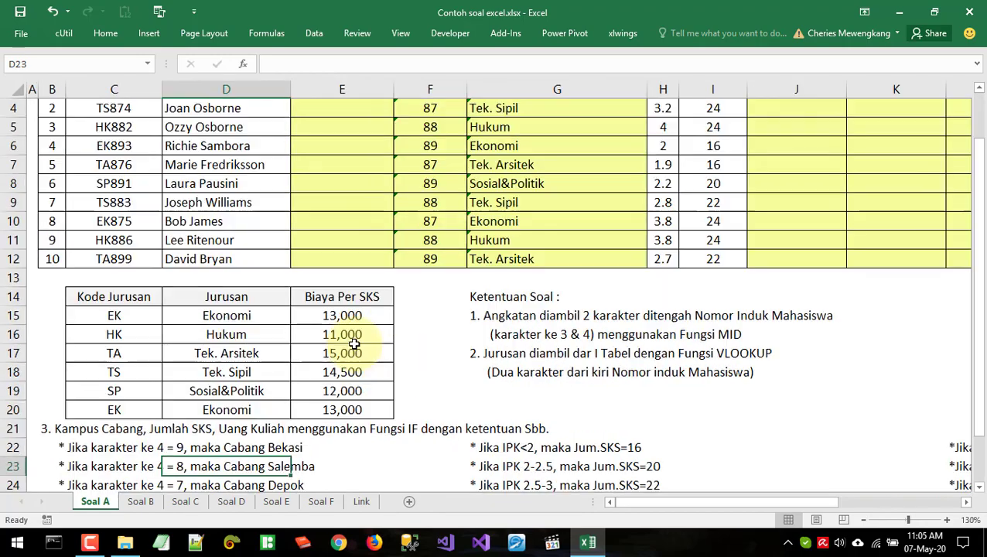
pyautogui.scroll(1, 373, 383)
pyautogui.press('ctrl')
pyautogui.scroll(-1, 368, 394)
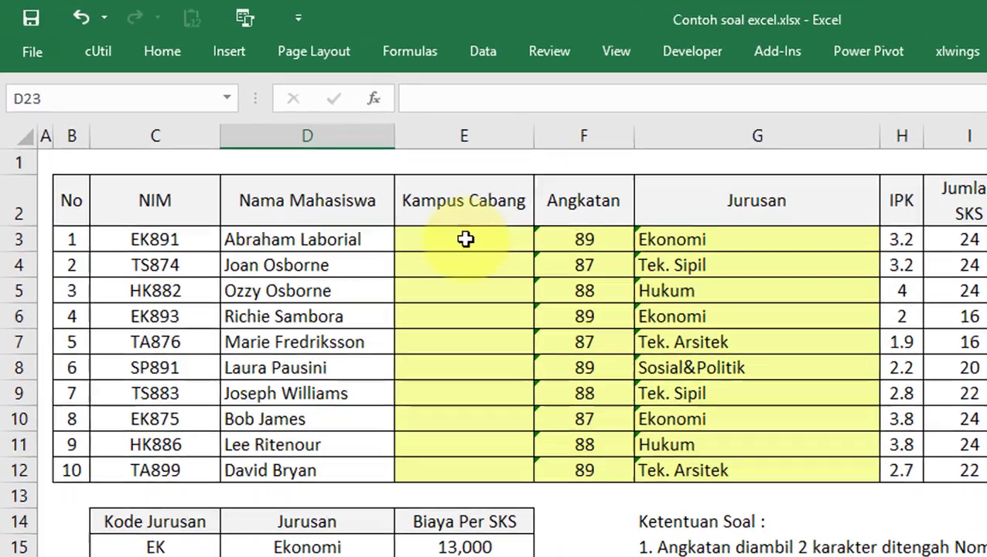
pyautogui.click(314, 160)
pyautogui.write('=mi')
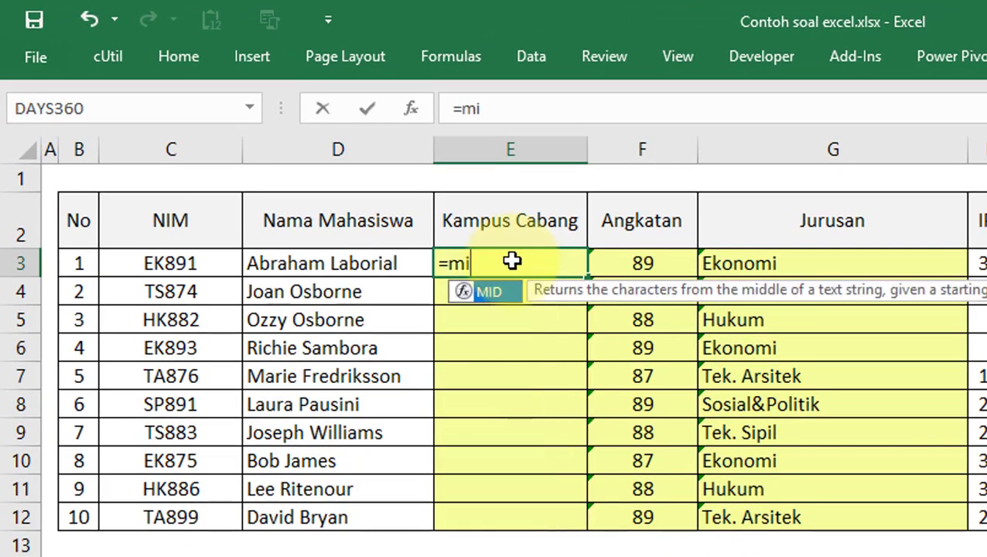
pyautogui.press('Tab')
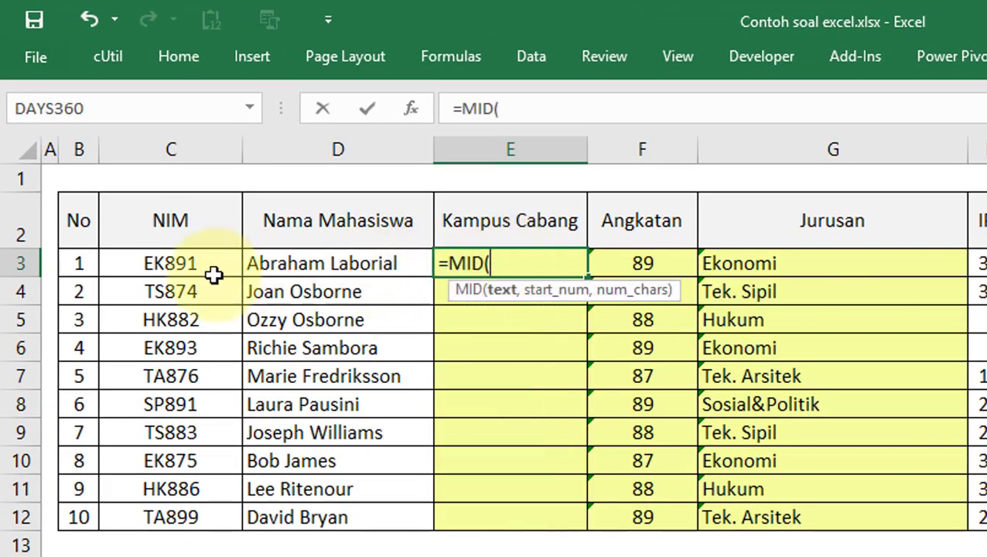
pyautogui.click(172, 258)
pyautogui.write(',')
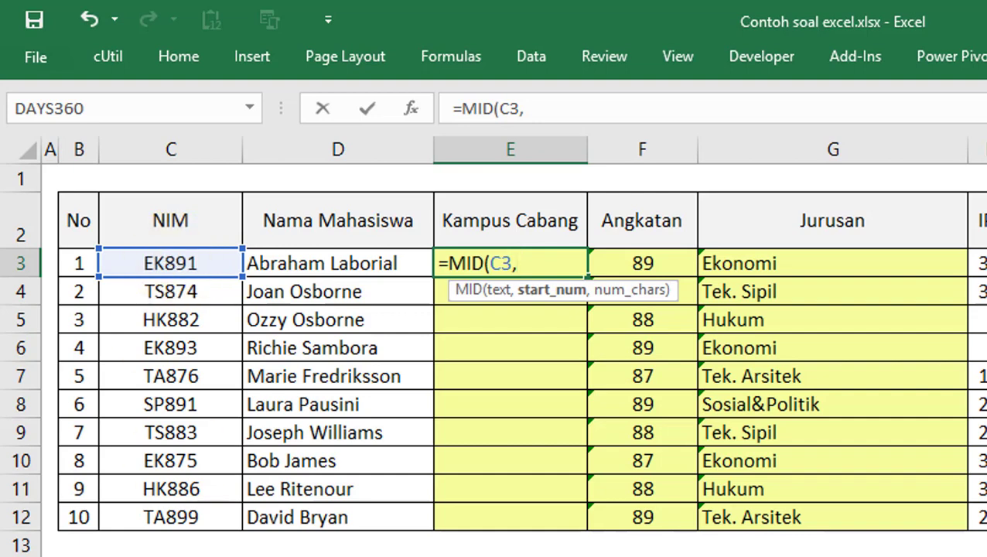
pyautogui.write('4,1')
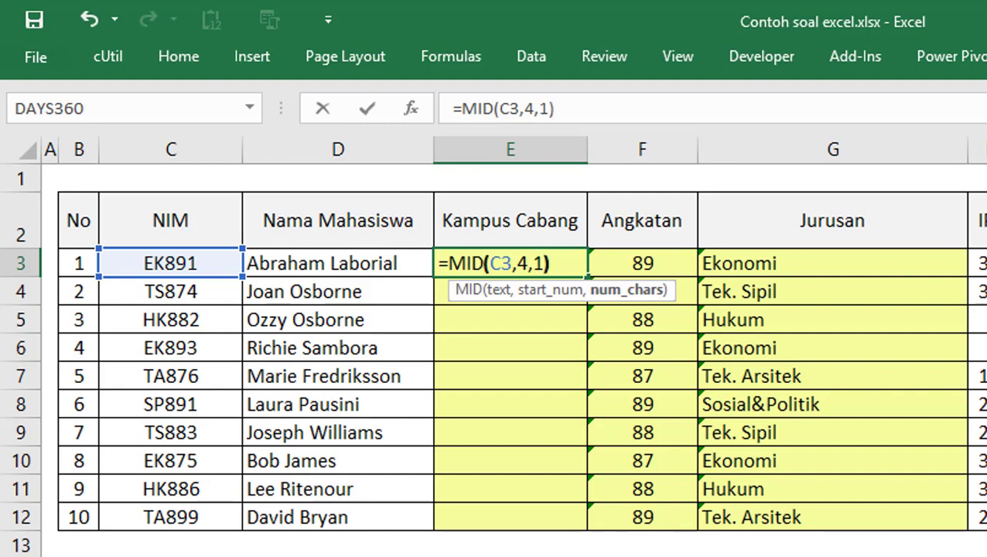
pyautogui.click(504, 267)
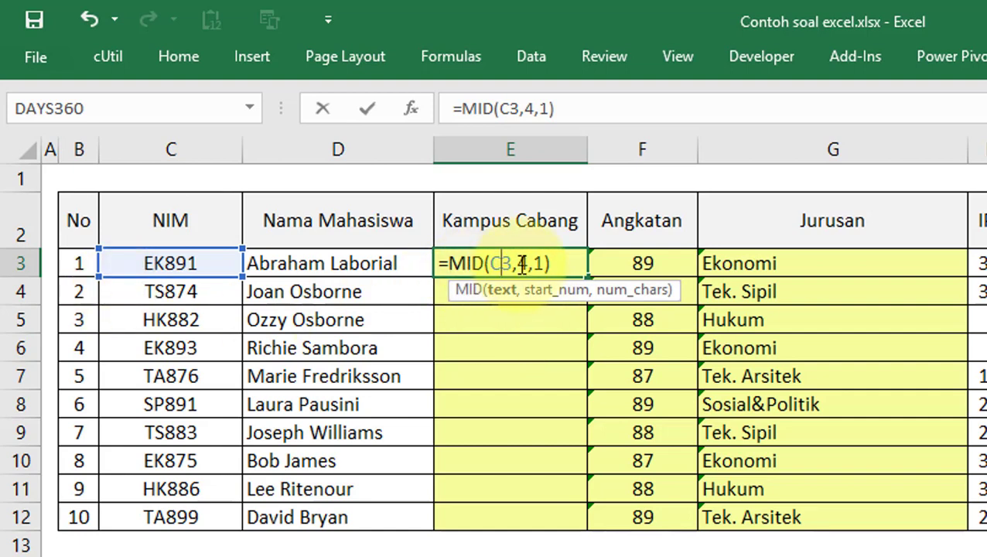
pyautogui.moveTo(518, 264); pyautogui.dragTo(544, 263)
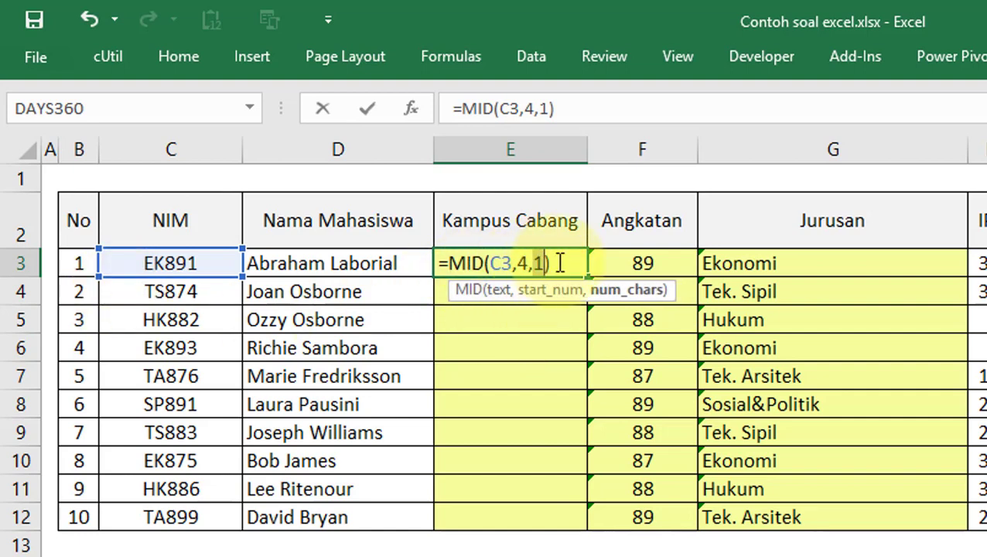
pyautogui.click(561, 263)
pyautogui.press('Return')
pyautogui.click(469, 263)
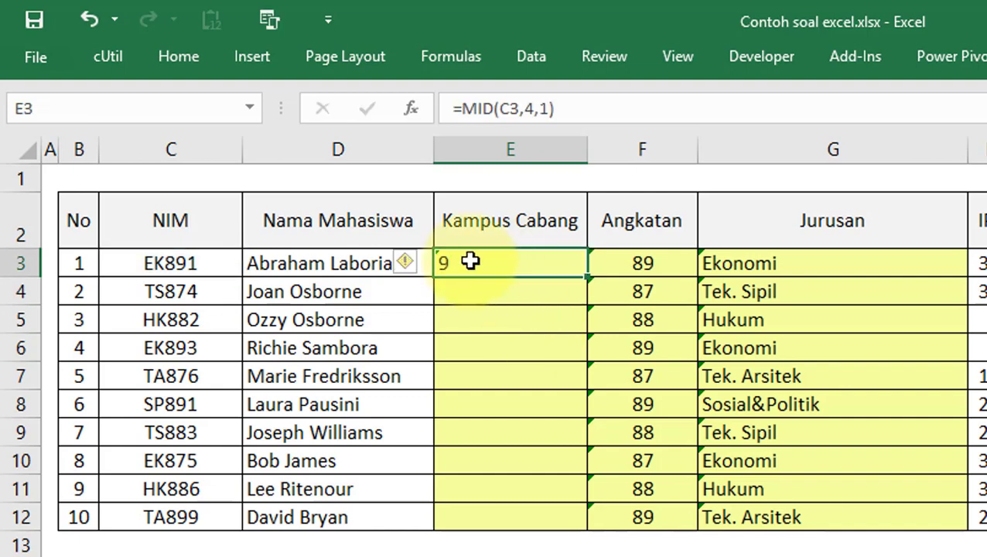
pyautogui.doubleClick(471, 263)
pyautogui.write('v')
pyautogui.press('Tab')
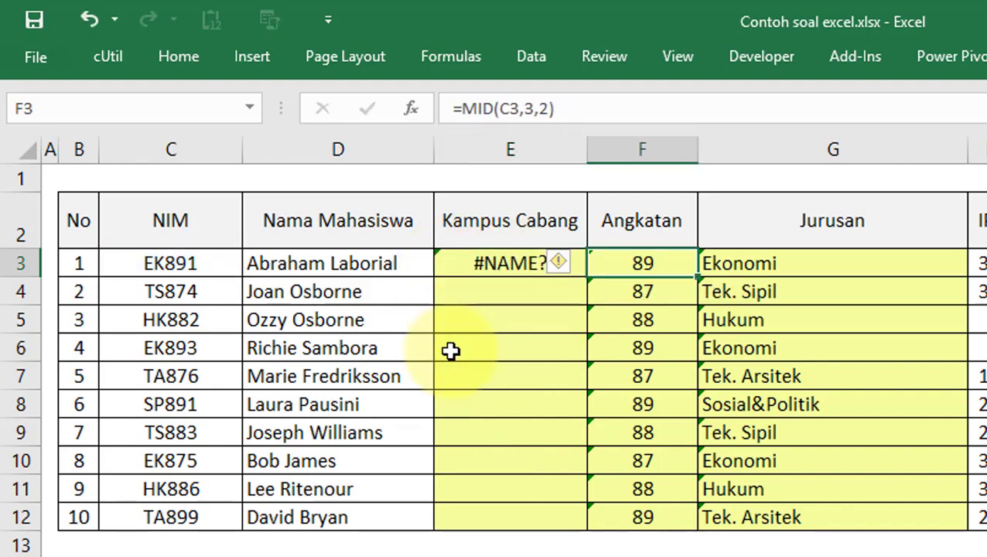
pyautogui.hotkey('ctrl', 'z')
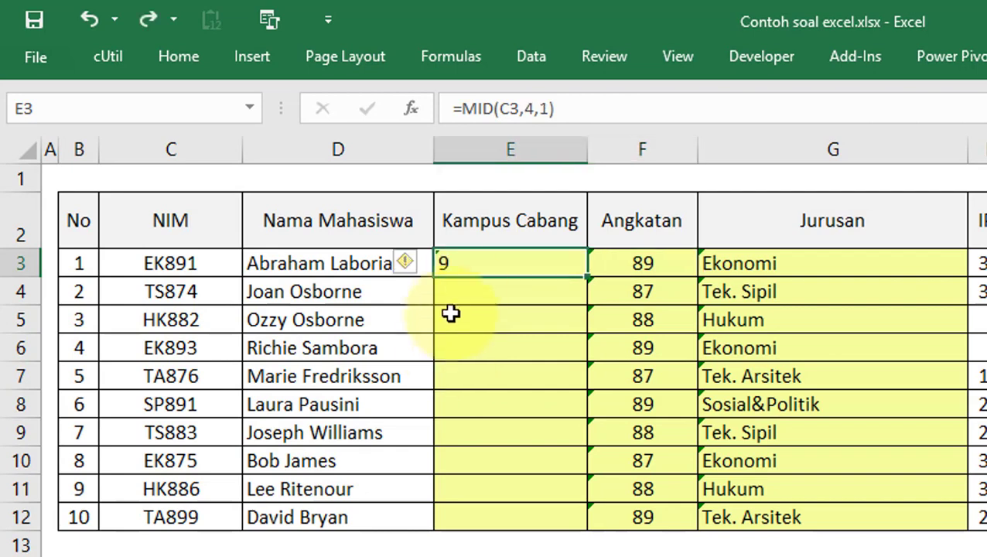
pyautogui.doubleClick(449, 261)
pyautogui.write('vl')
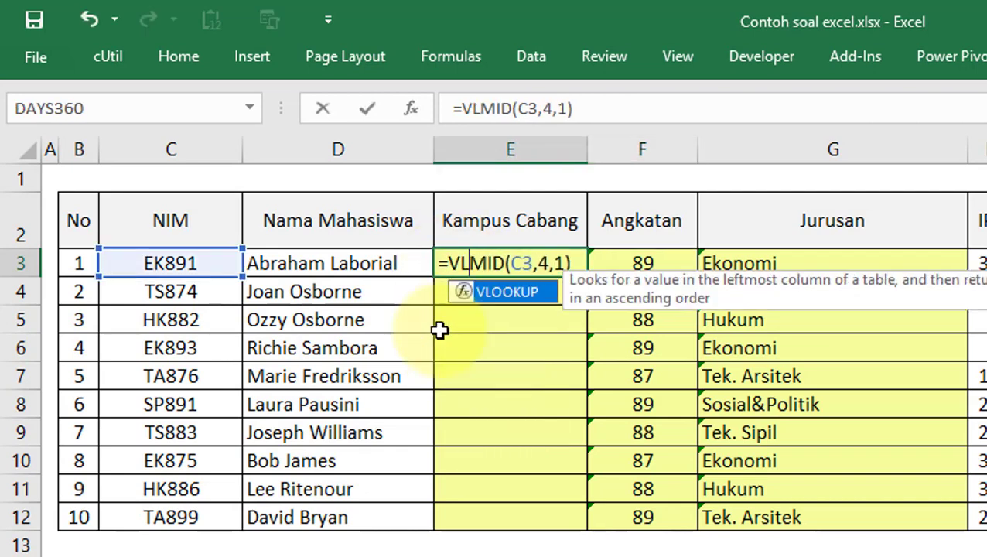
pyautogui.press('Tab')
pyautogui.write(',')
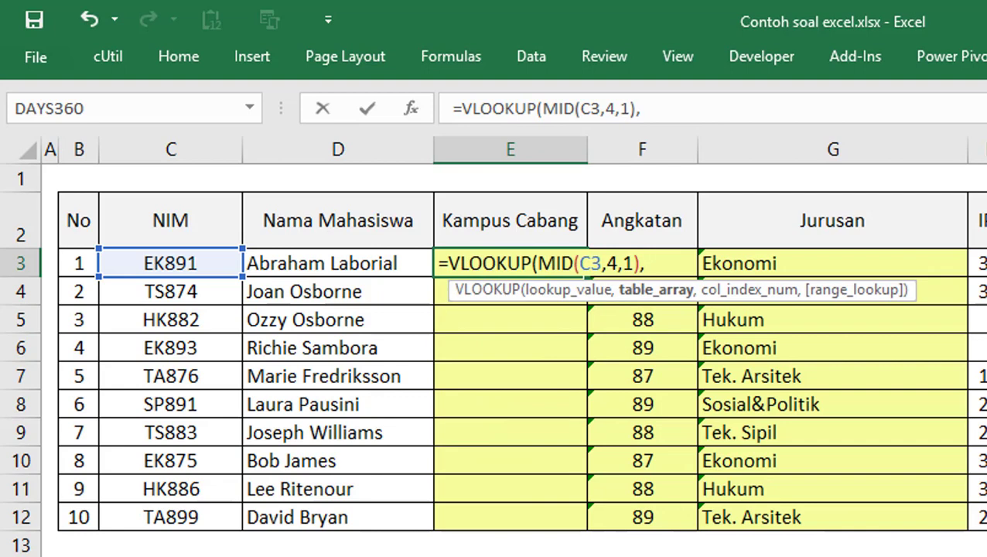
pyautogui.press('Escape')
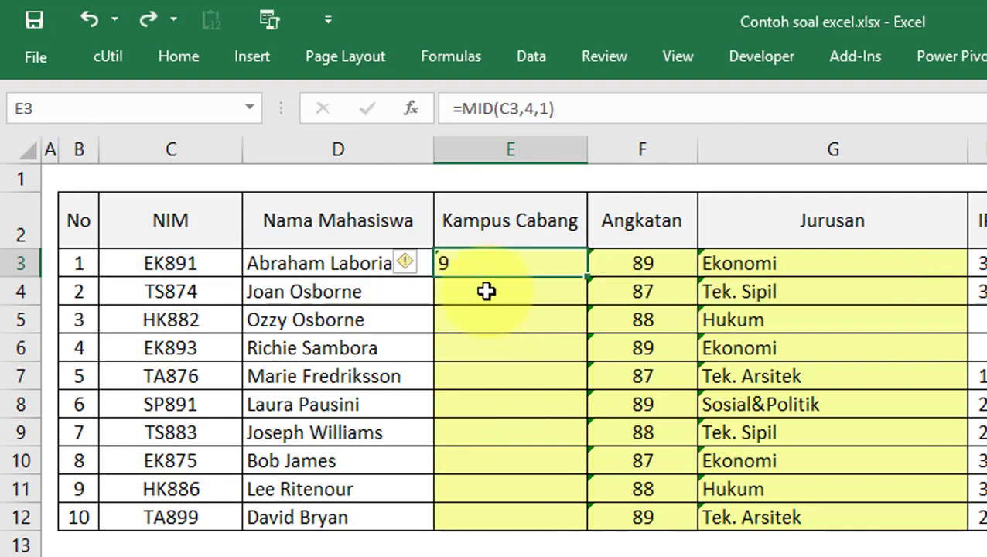
# Start an IF around the MID formula in E3, wrapping MID in VALUE so it reads =IF(VALUE(MID(C3,4,1))
pyautogui.doubleClick(474, 264)
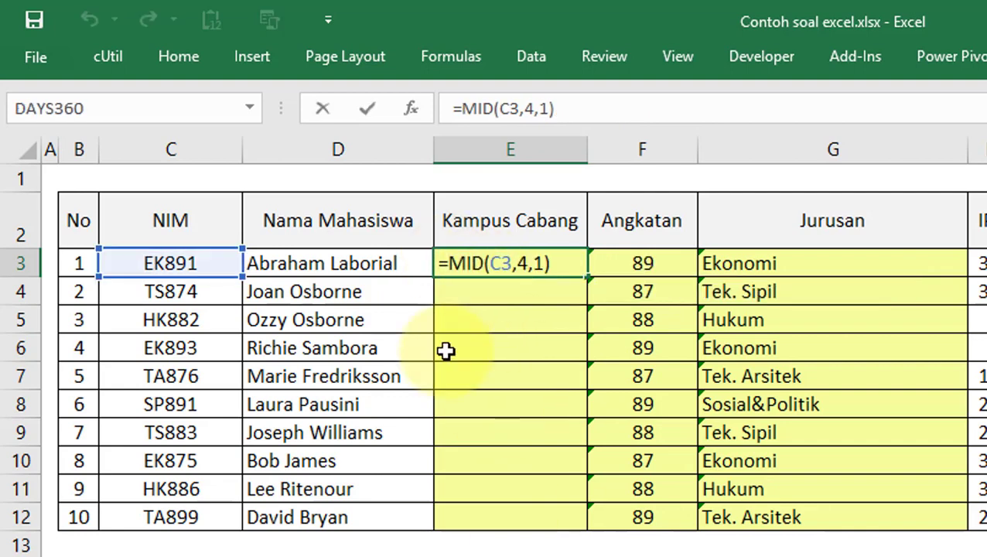
pyautogui.write('IF(')
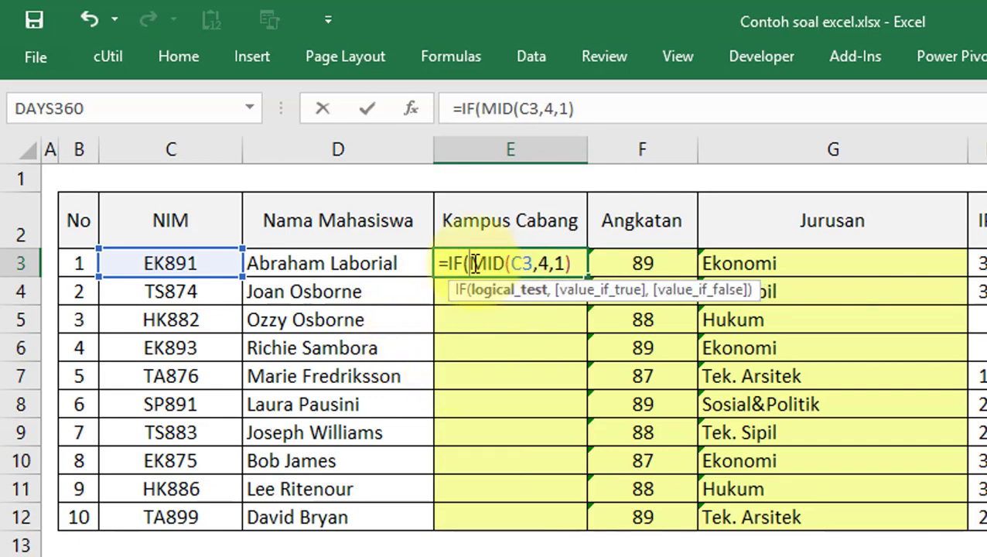
pyautogui.moveTo(474, 264); pyautogui.dragTo(624, 260)
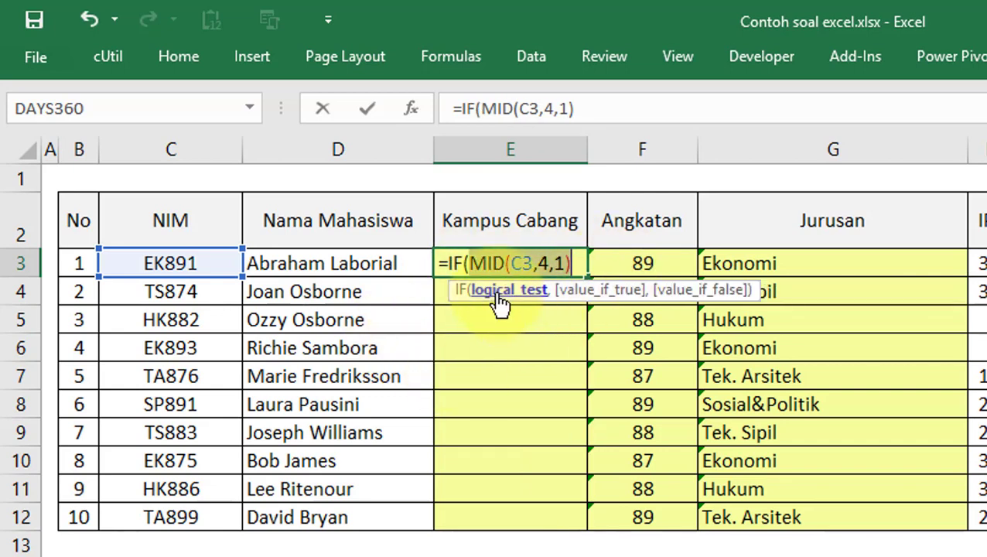
pyautogui.click(468, 263)
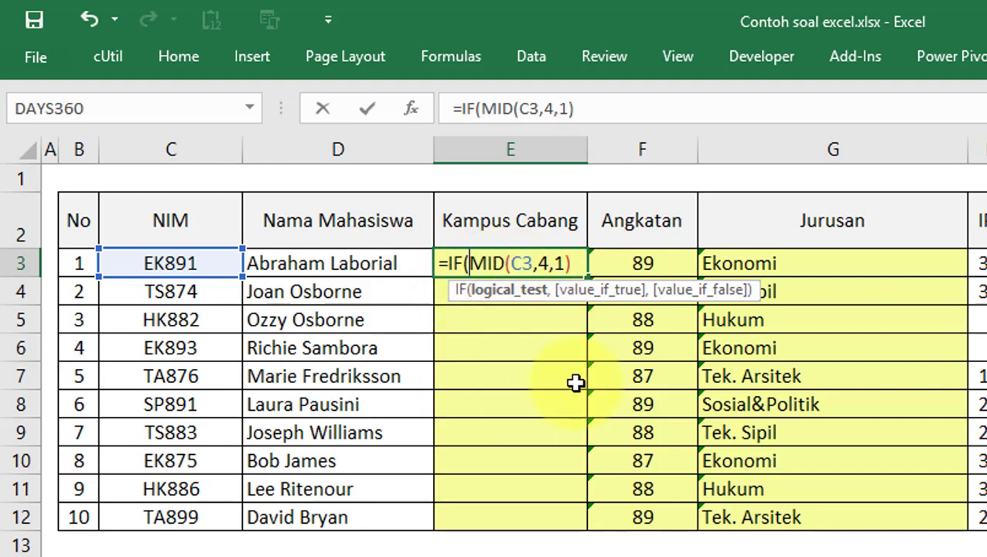
pyautogui.write('VALUE')
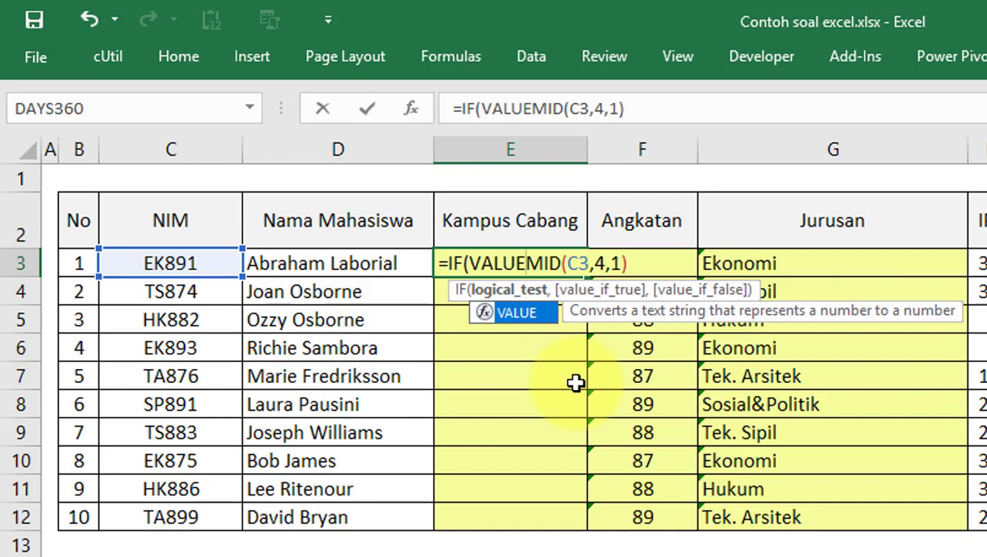
pyautogui.write('(')
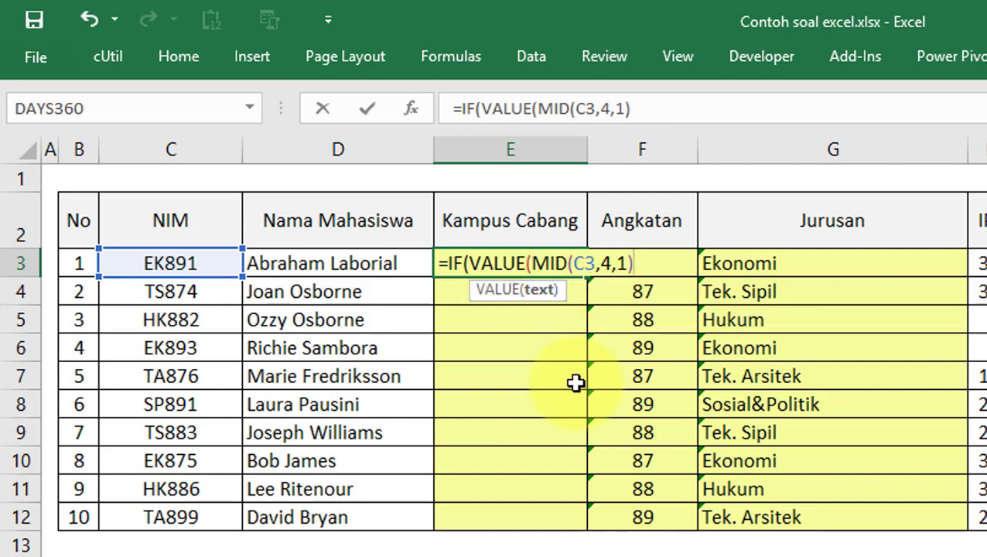
pyautogui.write(')')
# Copy the VALUE(MID(C3,4,1)) expression from the IF formula being edited in E3
pyautogui.moveTo(471, 264); pyautogui.dragTo(677, 259)
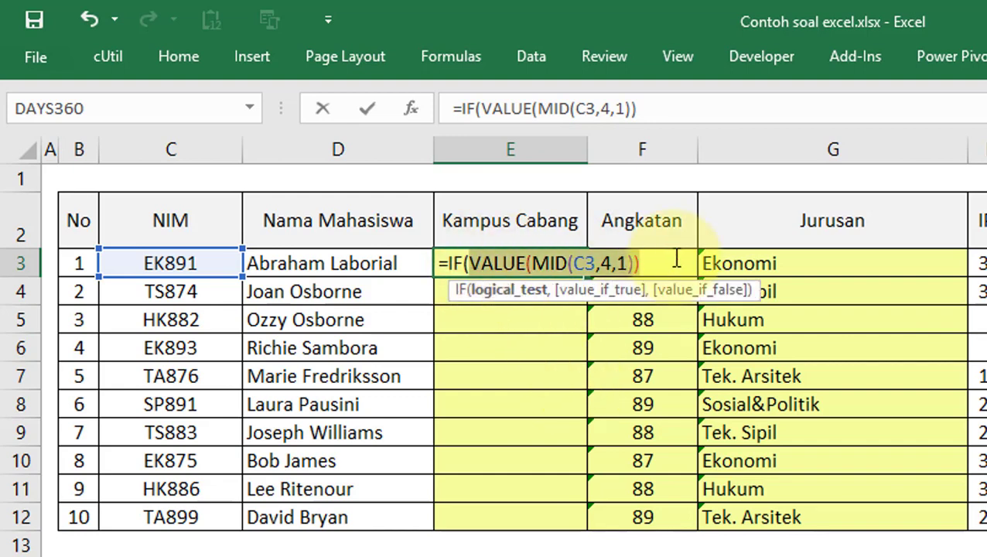
pyautogui.rightClick(595, 267)
pyautogui.click(635, 316)
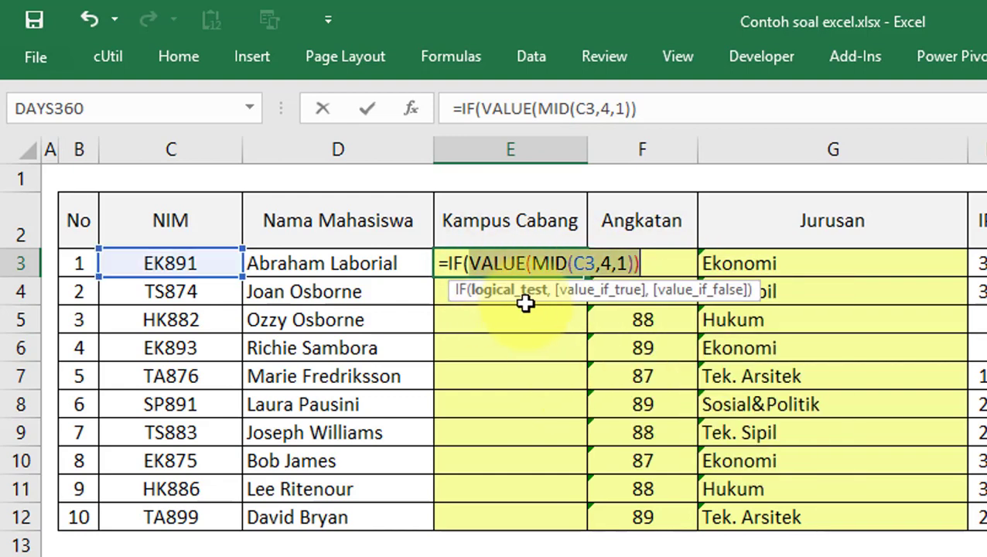
# Continue the IF formula in E3 so a fourth NIM character equal to 9 returns "BEKASI"
pyautogui.click(650, 267)
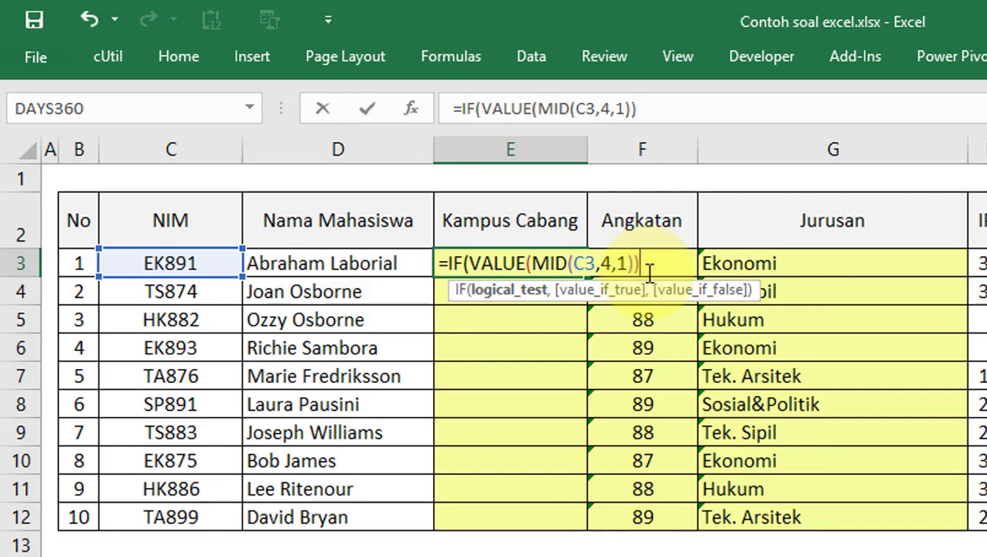
pyautogui.write('=9,')
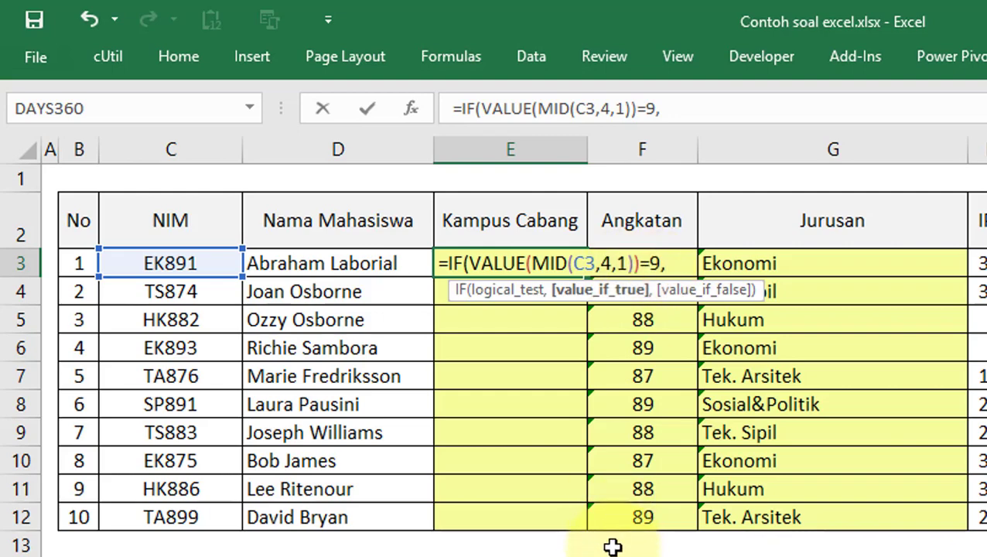
pyautogui.scroll(-2, 584, 546)
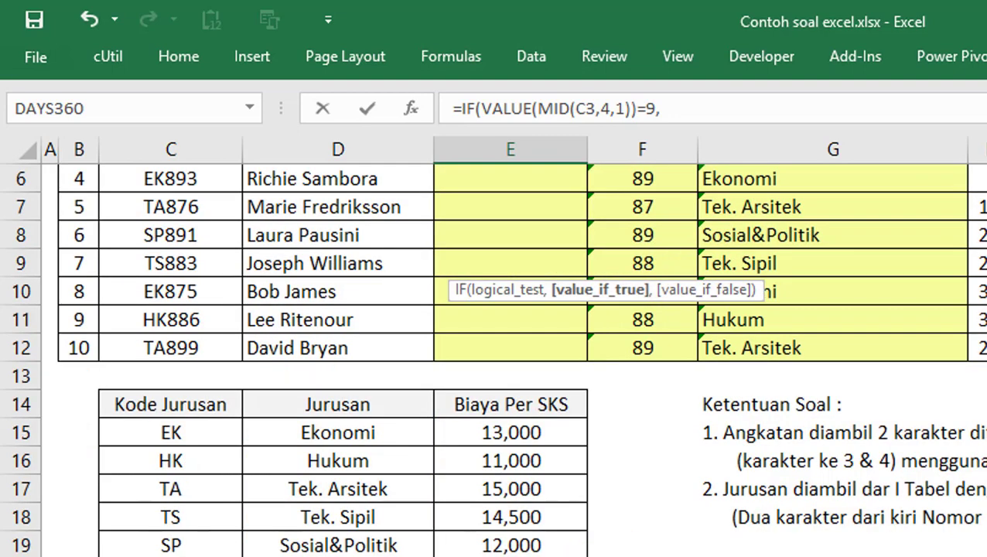
pyautogui.scroll(2, 510, 348)
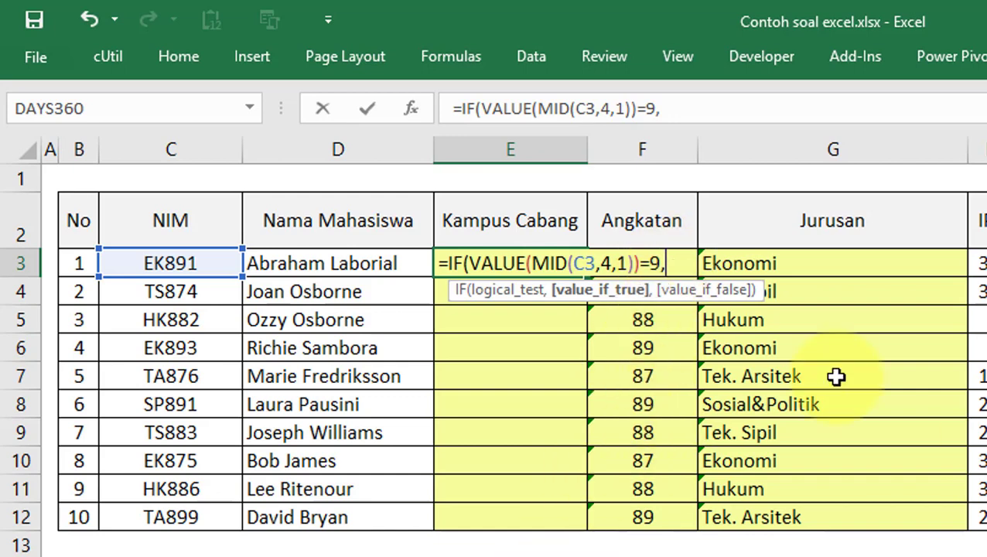
pyautogui.write('KAS')
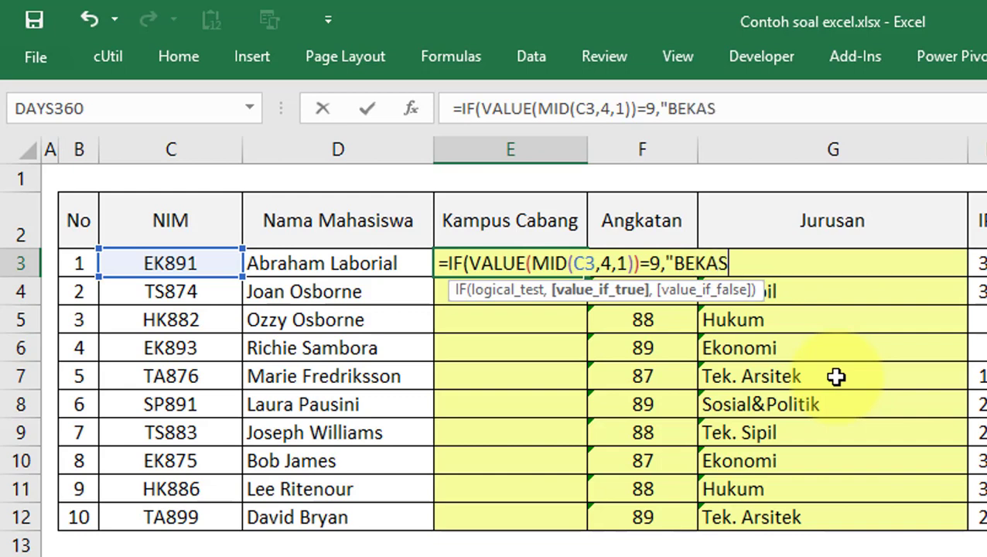
pyautogui.write('I",')
pyautogui.hotkey('ctrl', 'v')
pyautogui.press('BackSpace')
pyautogui.press('BackSpace')
pyautogui.press('BackSpace')
pyautogui.press('BackSpace')
pyautogui.press('BackSpace')
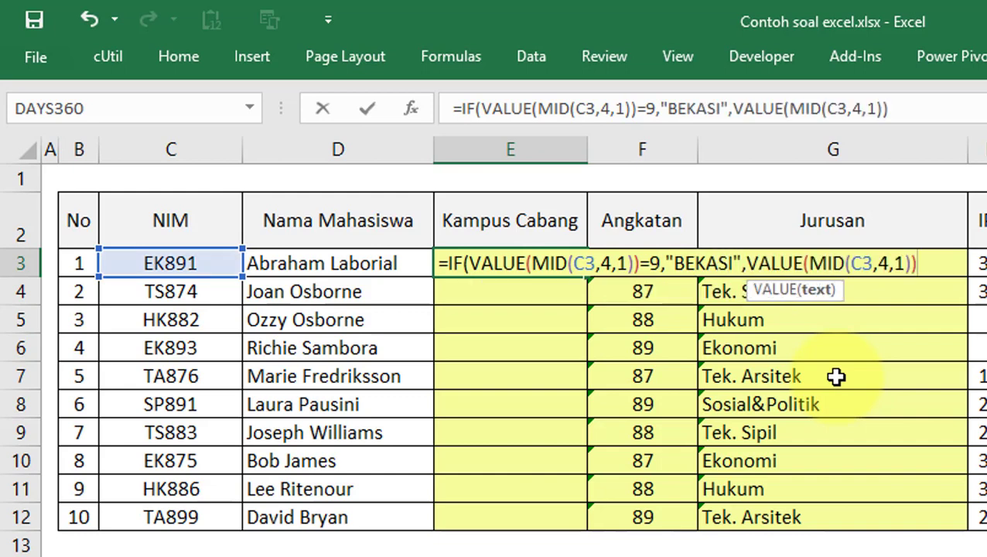
pyautogui.press('BackSpace')
pyautogui.press('BackSpace')
pyautogui.press('BackSpace')
pyautogui.press('BackSpace')
pyautogui.press('BackSpace')
pyautogui.press('BackSpace')
pyautogui.press('BackSpace')
pyautogui.press('BackSpace')
pyautogui.press('BackSpace')
pyautogui.press('BackSpace')
pyautogui.press('BackSpace')
pyautogui.press('BackSpace')
pyautogui.press('BackSpace')
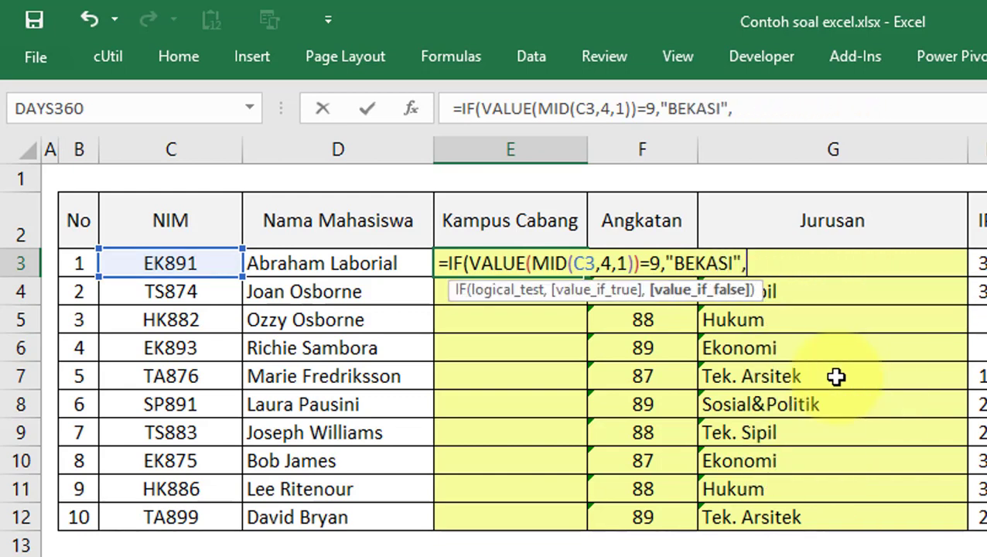
# Nest a second IF in E3 testing VALUE(MID(C3,4,1))=8 to return "SALEMBA", and open a third IF as its false value
pyautogui.write('IF(')
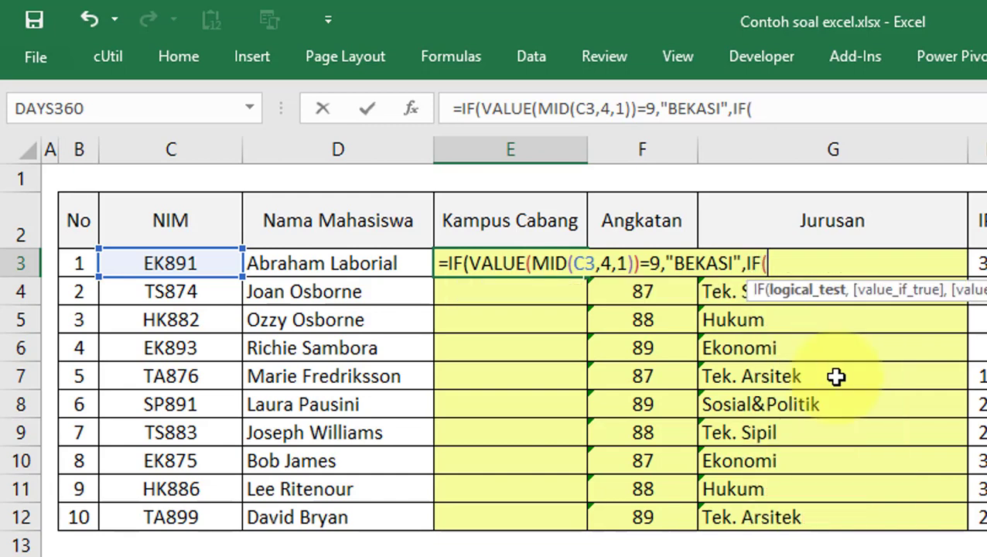
pyautogui.hotkey('ctrl', 'v')
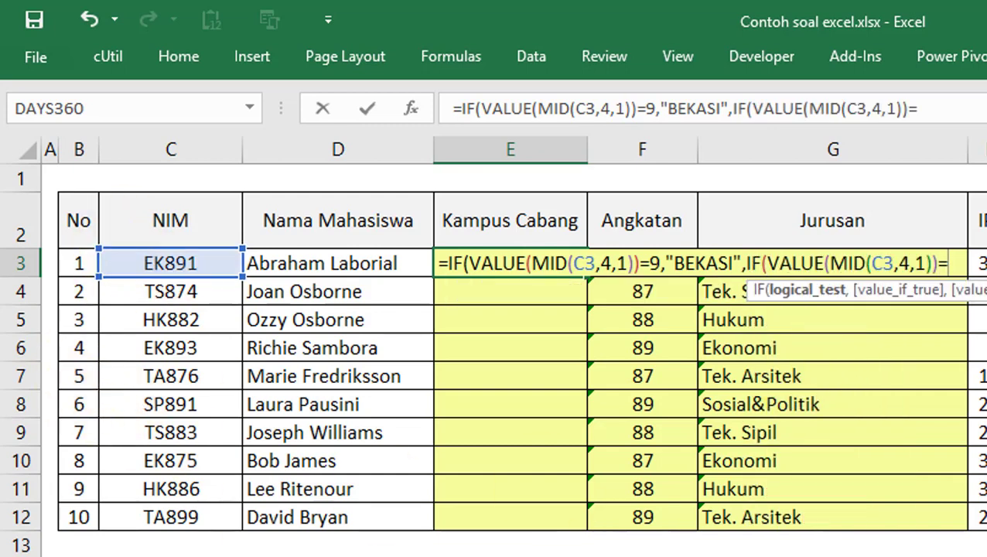
pyautogui.scroll(-2, 495, 348)
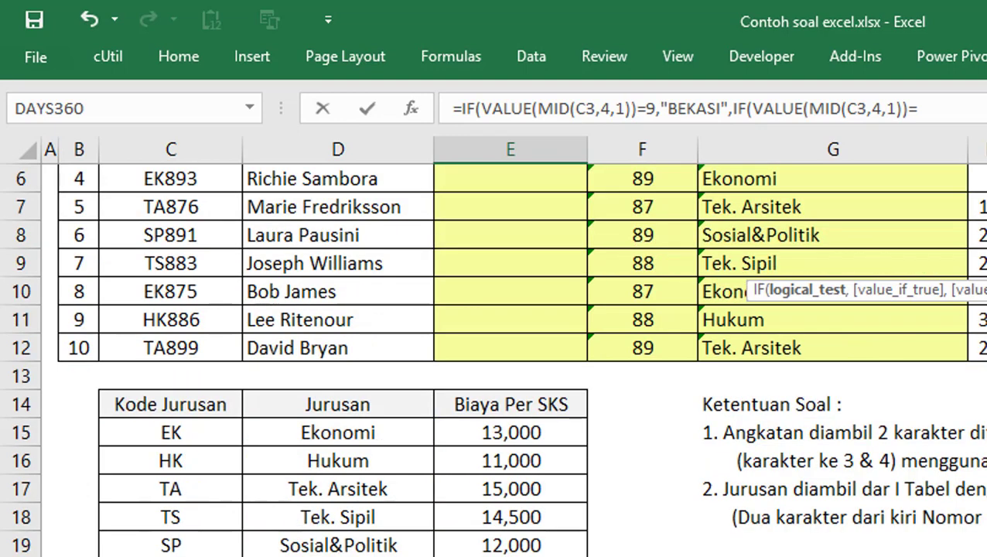
pyautogui.scroll(2, 495, 348)
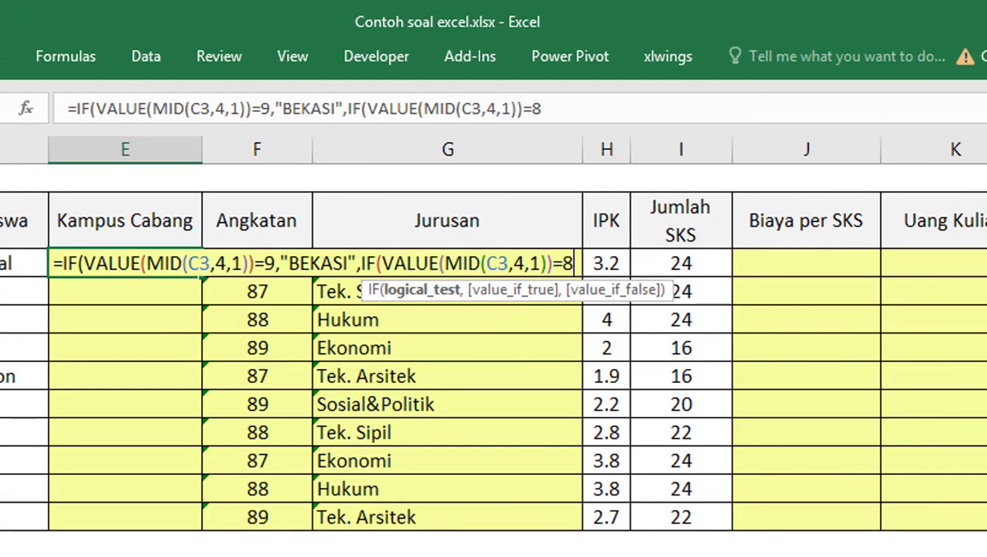
pyautogui.write(',"SALEMA')
pyautogui.press('BackSpace')
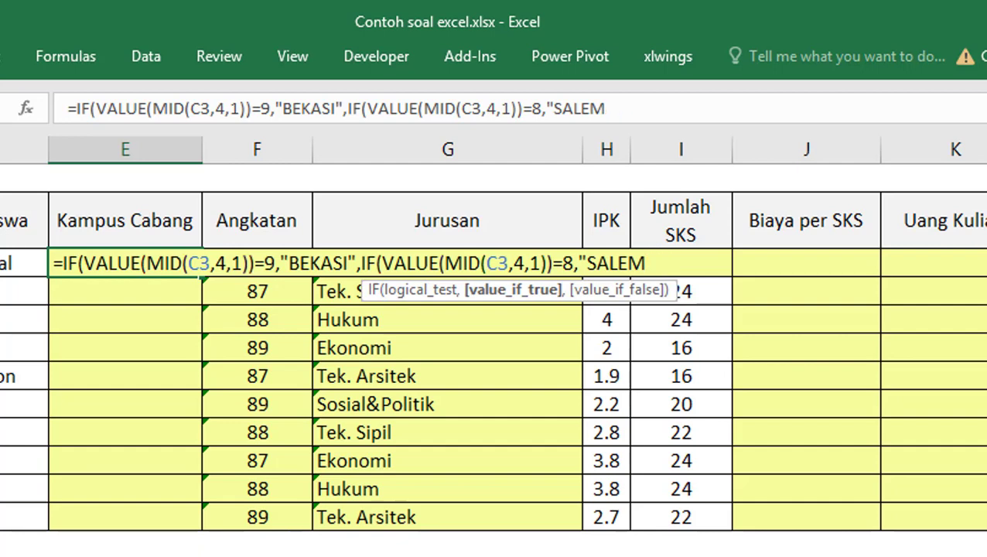
pyautogui.write('BA",IF(')
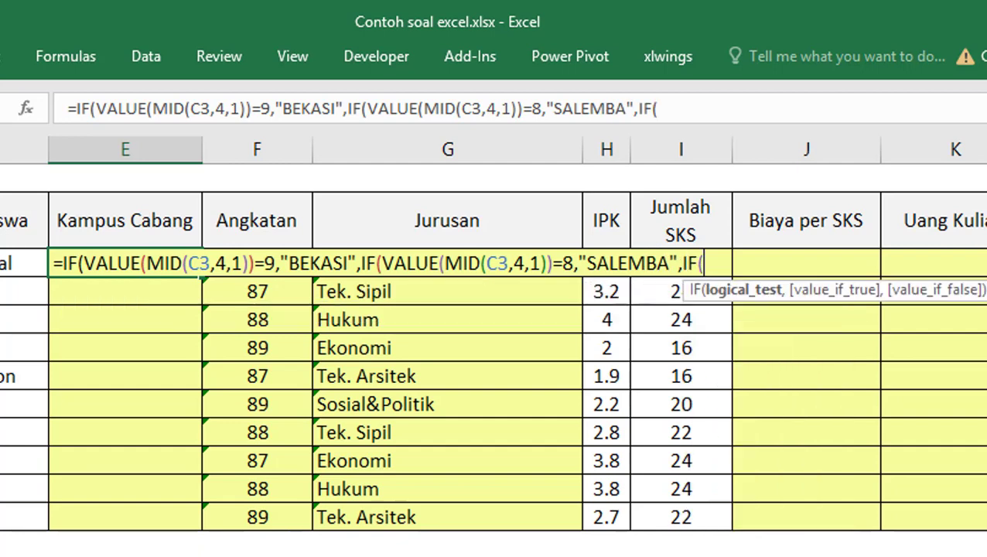
# Complete the third IF's condition in E3 as VALUE(MID(C3,4,1))=7, returning "DEPOK" when true
pyautogui.hotkey('ctrl', 'v')
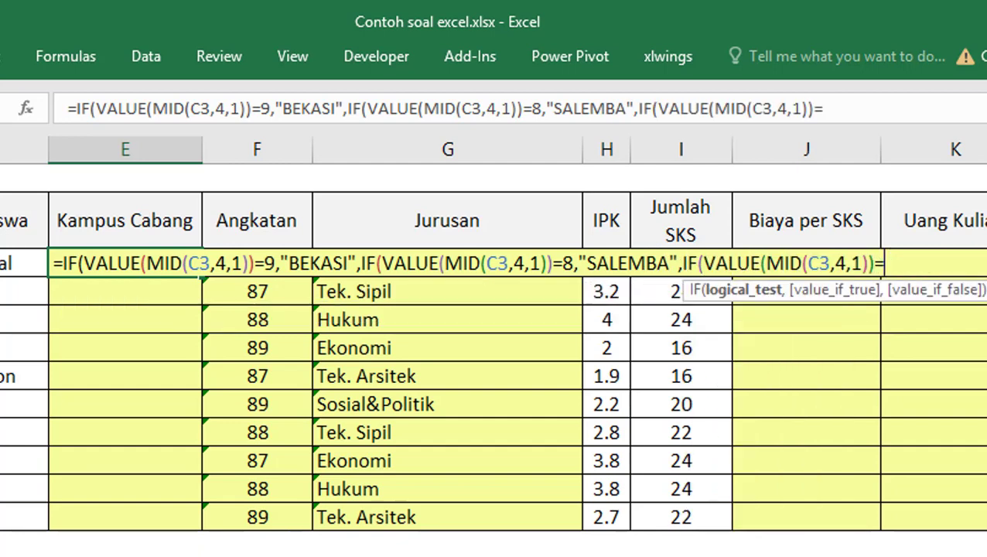
pyautogui.write('=7,')
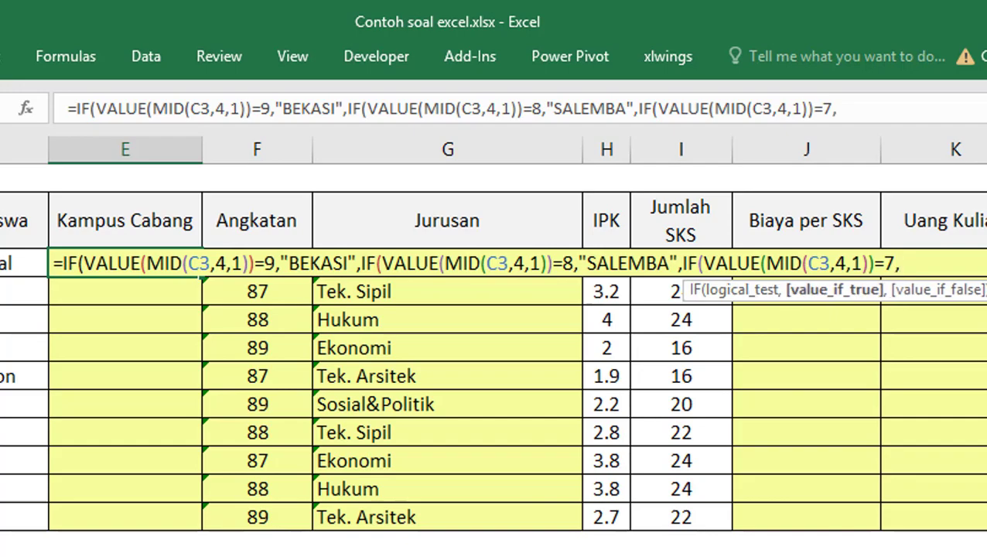
pyautogui.scroll(-2, 495, 348)
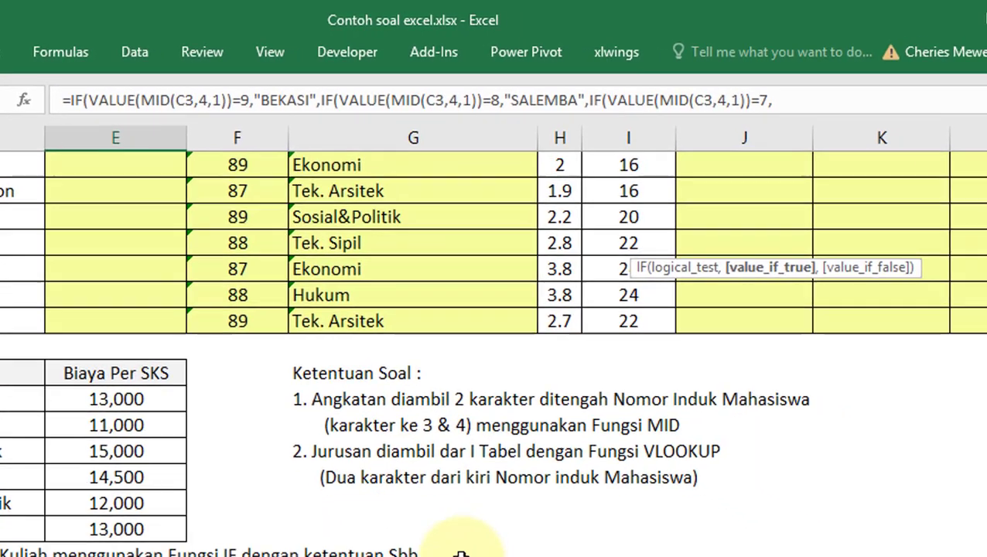
pyautogui.scroll(2, 506, 549)
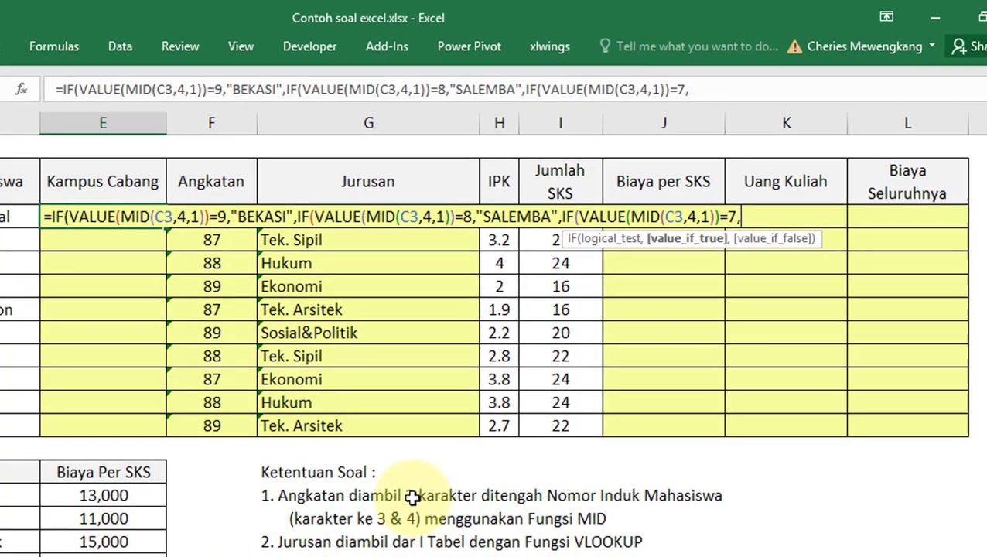
pyautogui.write('"DEPOK')
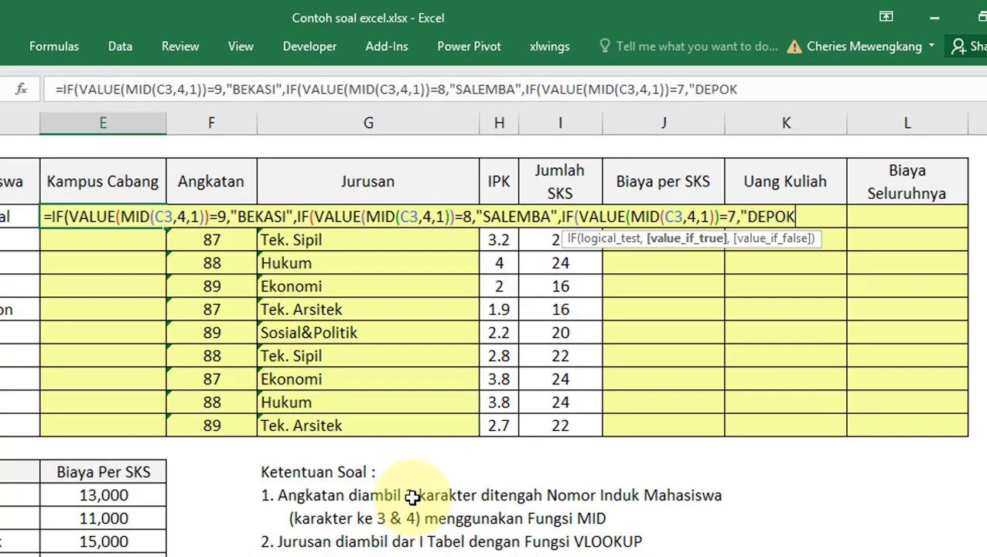
pyautogui.write('",')
# Set "FATMAWATI" as the final false value in E3, close all nested IF parentheses and enter the formula
pyautogui.scroll(-2, 411, 497)
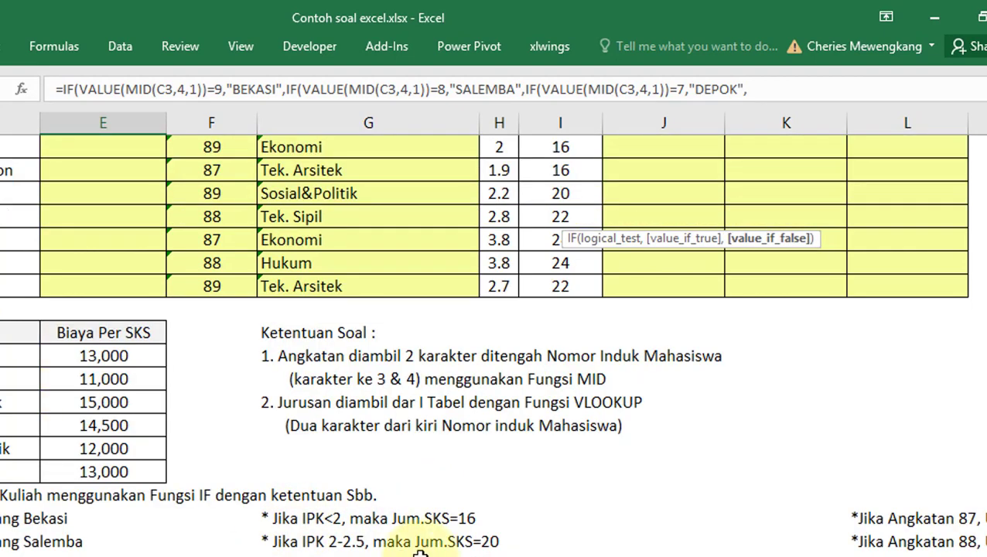
pyautogui.scroll(2, 421, 546)
pyautogui.write('FATMA')
pyautogui.press('BackSpace')
pyautogui.press('BackSpace')
pyautogui.press('BackSpace')
pyautogui.press('BackSpace')
pyautogui.press('BackSpace')
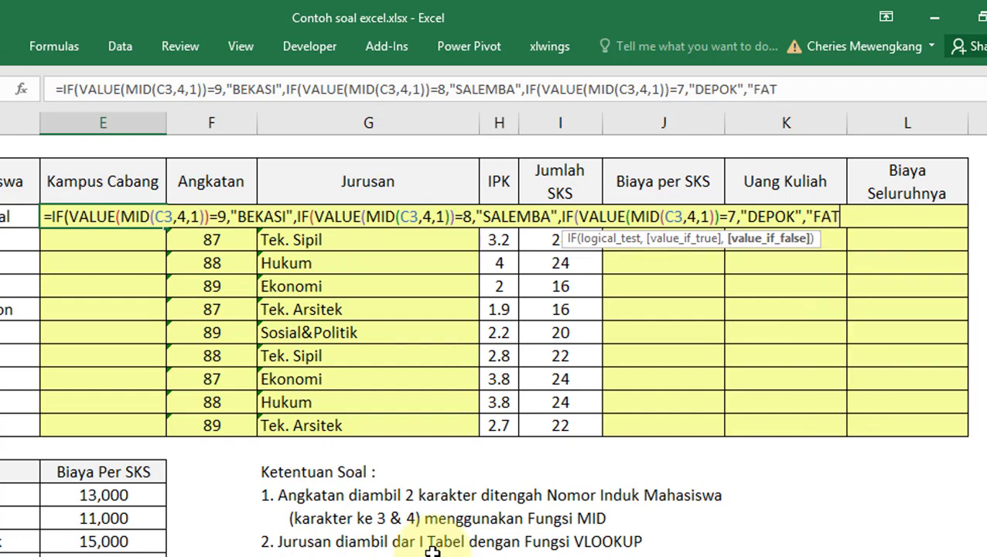
pyautogui.write('"FATMAWATI")')
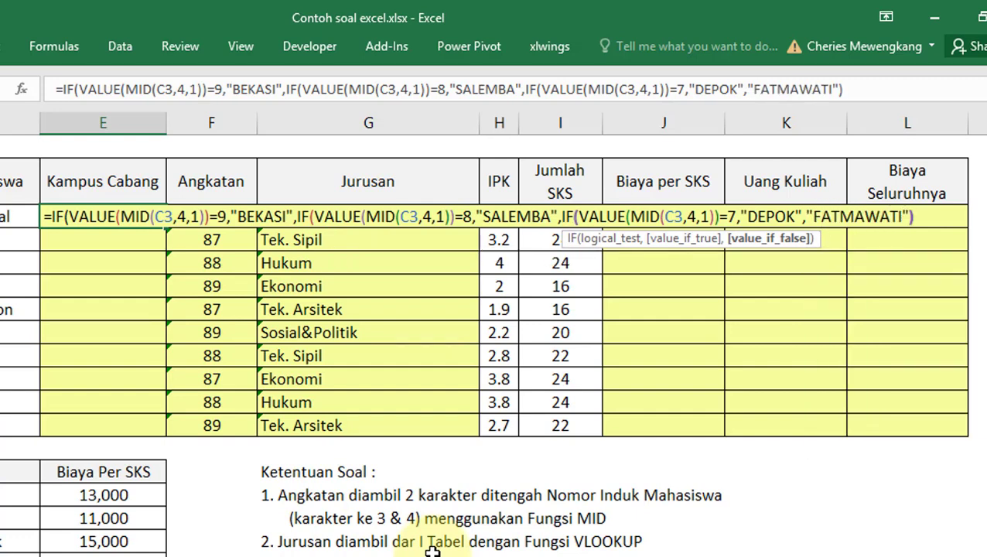
pyautogui.write(')))')
pyautogui.press('Return')
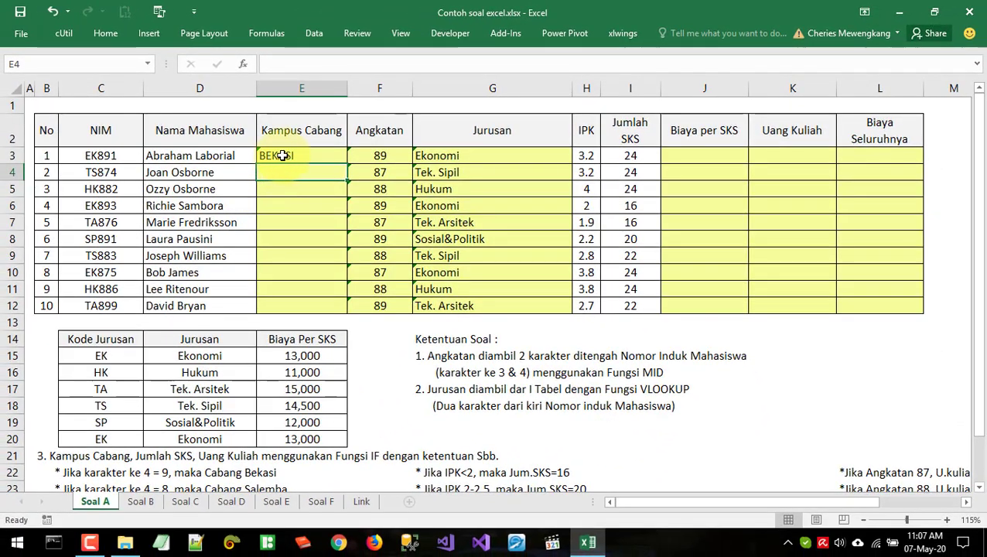
# Fill the Kampus Cabang formula from E3 down to E12 and check the filled rows
pyautogui.click(283, 156)
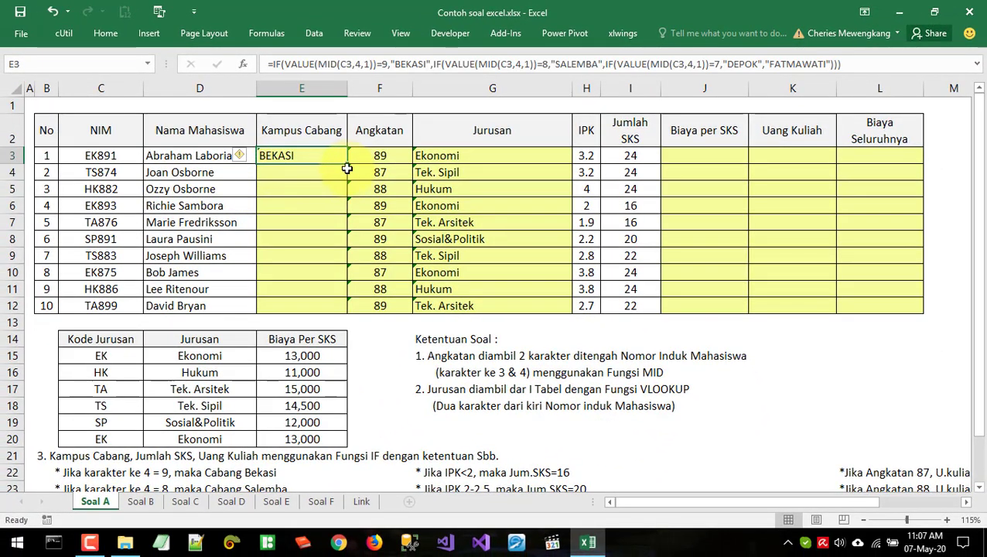
pyautogui.doubleClick(347, 164)
pyautogui.click(317, 271)
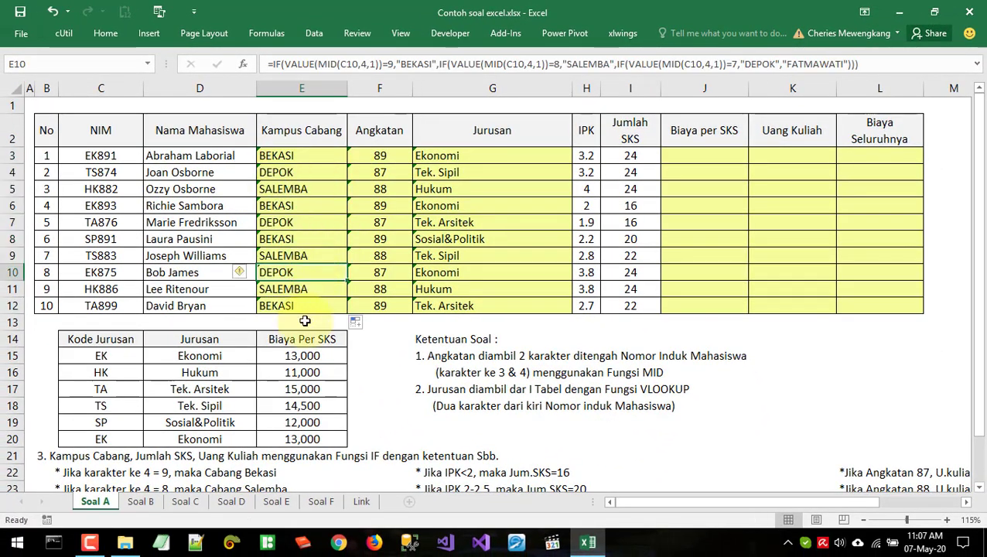
pyautogui.click(323, 241)
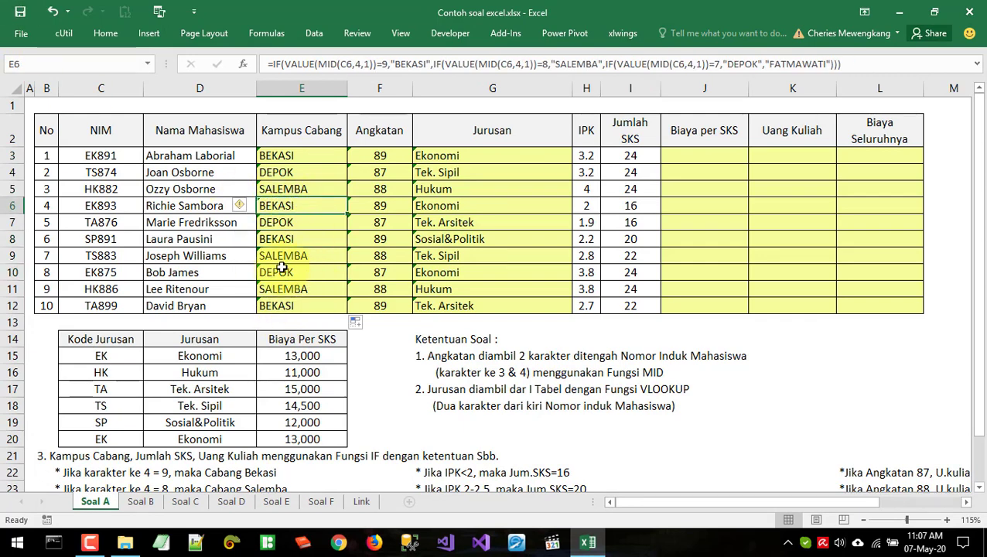
pyautogui.click(295, 211)
pyautogui.click(383, 206)
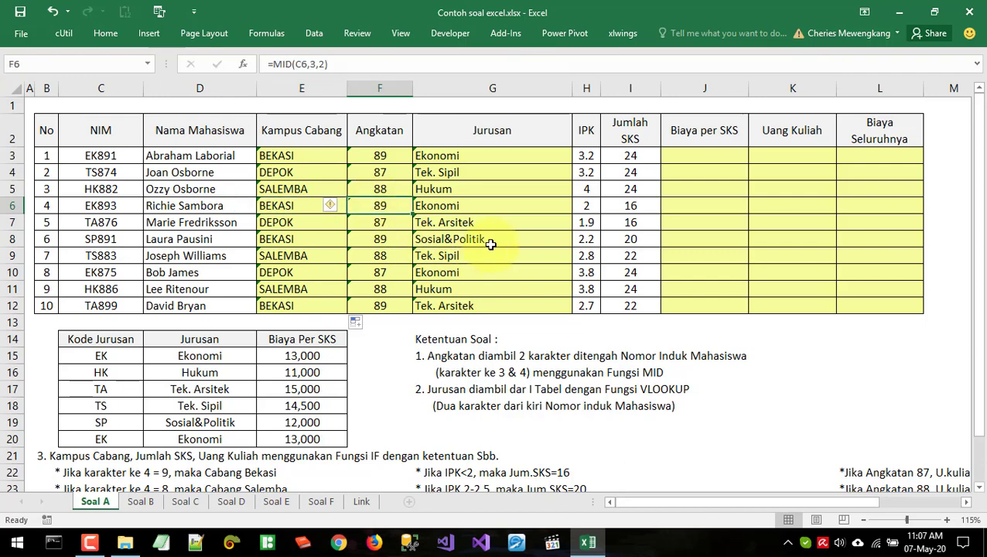
pyautogui.click(464, 208)
# Examine the Kode Jurusan table and how its Biaya Per SKS values correspond to each Jurusan
pyautogui.click(690, 154)
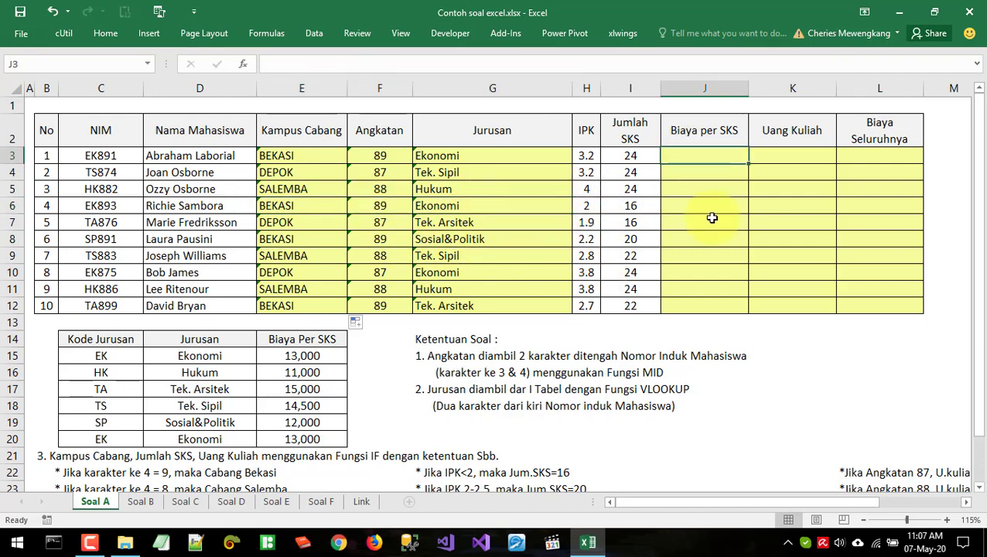
pyautogui.scroll(-2, 698, 232)
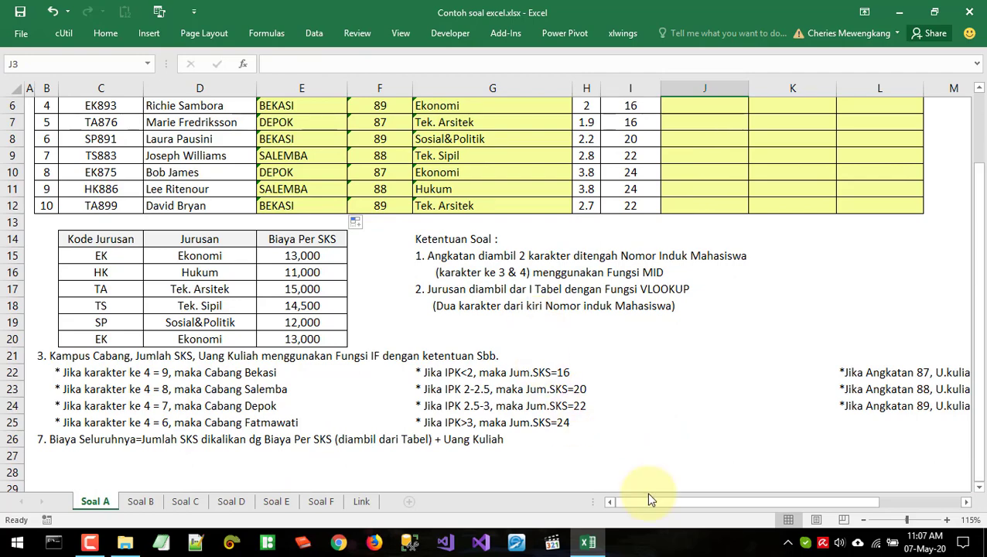
pyautogui.moveTo(648, 499); pyautogui.dragTo(709, 509)
pyautogui.moveTo(636, 508); pyautogui.dragTo(594, 507)
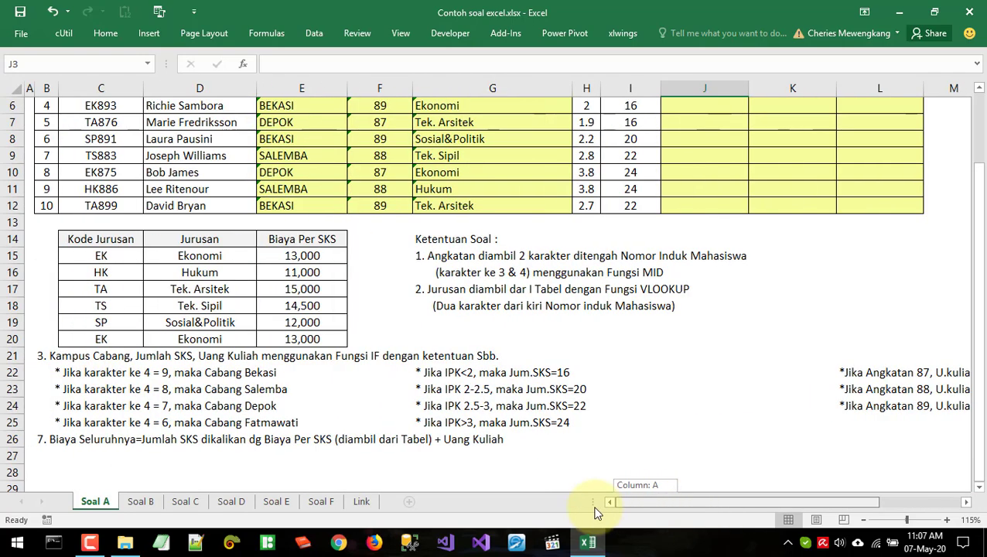
pyautogui.moveTo(297, 255); pyautogui.dragTo(341, 319)
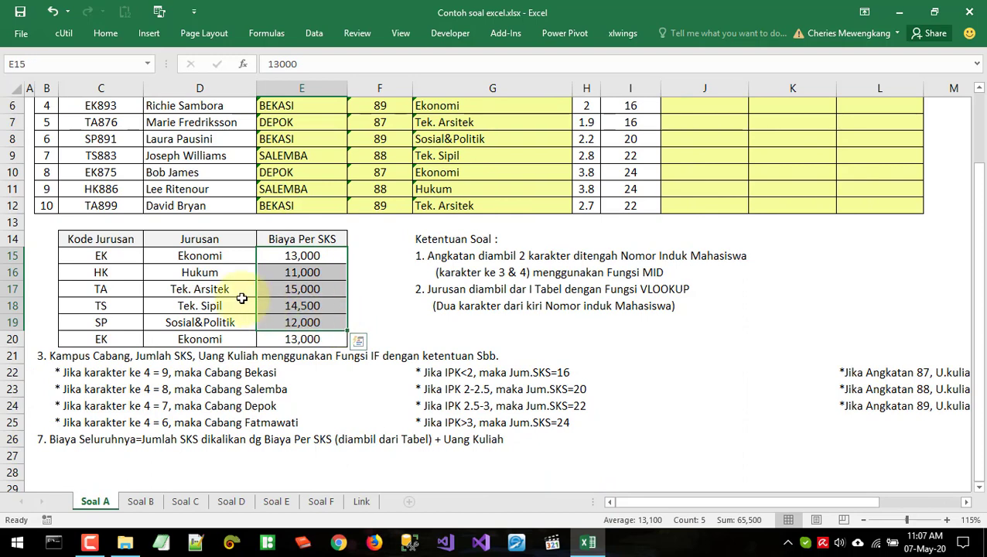
pyautogui.click(85, 241)
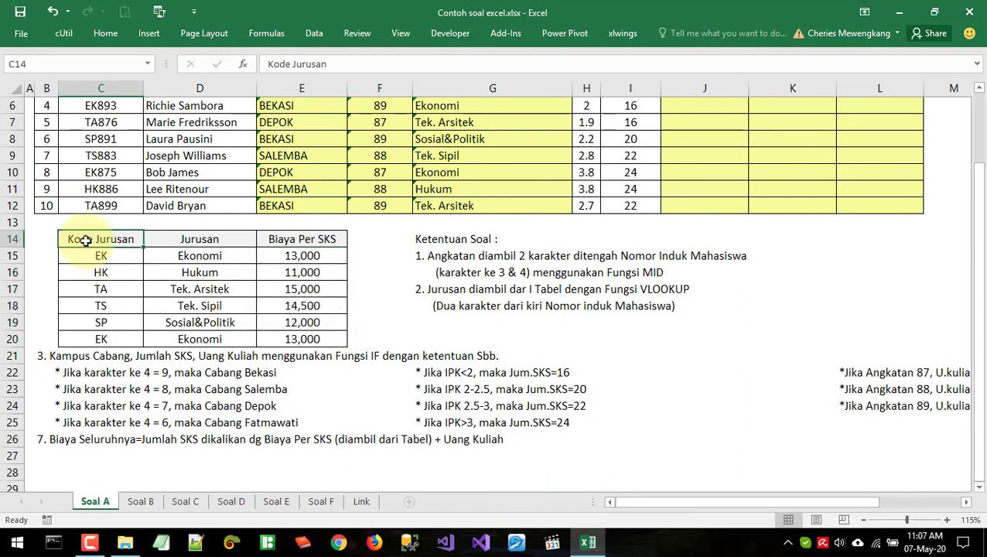
pyautogui.click(199, 256)
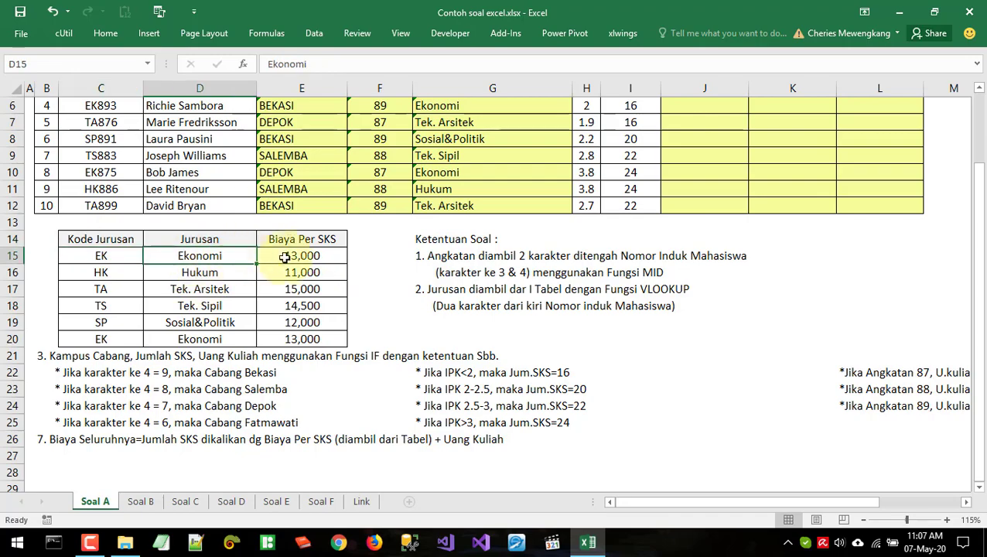
pyautogui.click(199, 273)
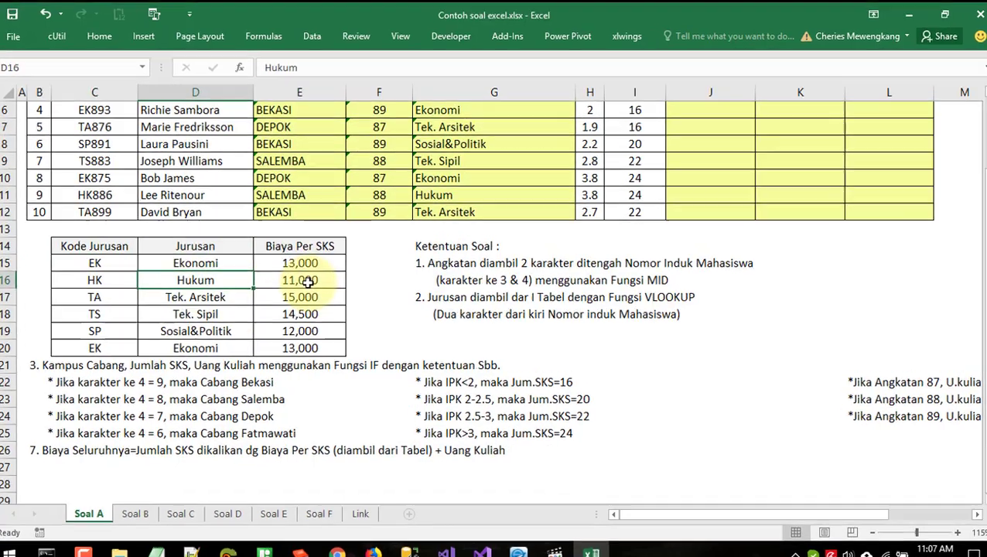
pyautogui.click(307, 281)
# Start a VLOOKUP formula in J3 using G3 as the lookup value and the absolute range $D$15:$E$20 as the table array
pyautogui.scroll(2, 410, 403)
pyautogui.click(694, 160)
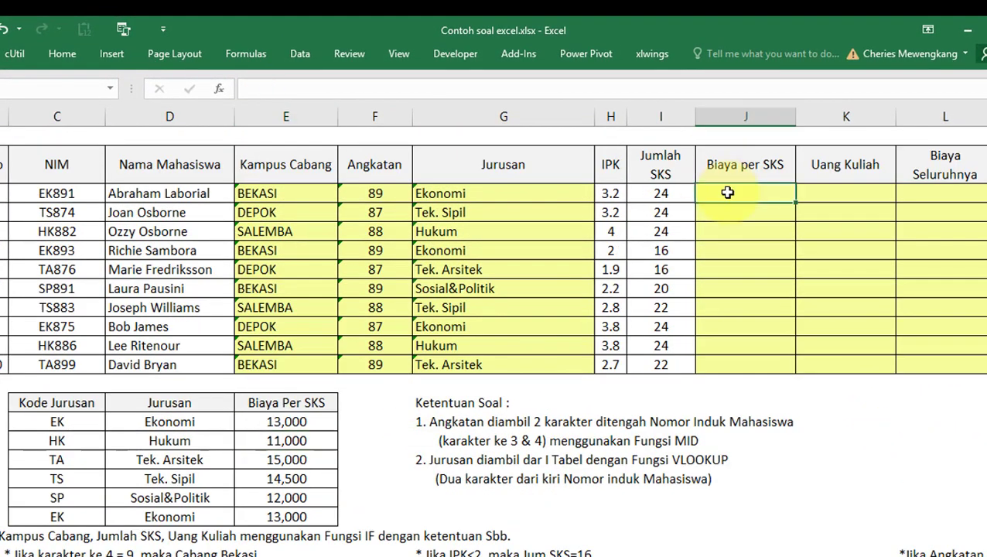
pyautogui.write('=vl')
pyautogui.press('Tab')
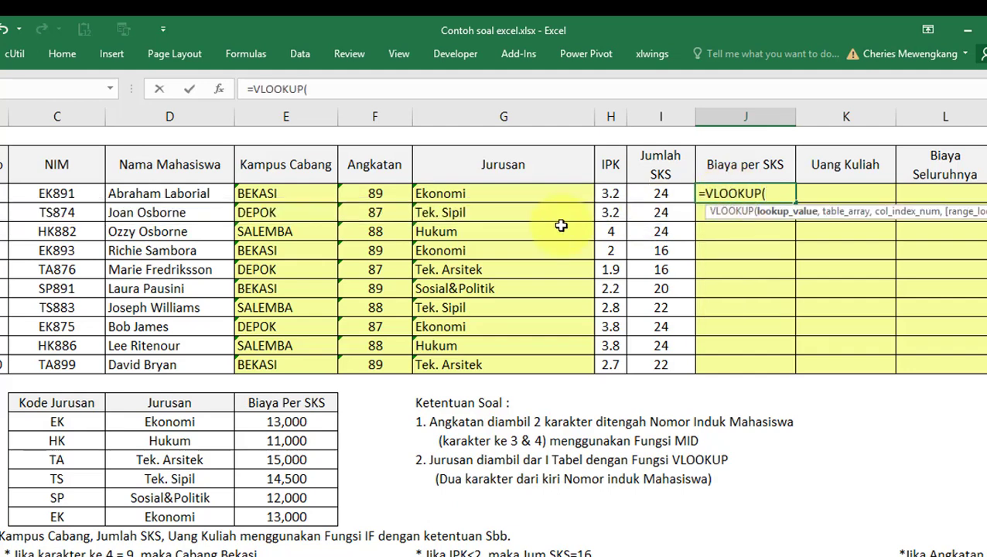
pyautogui.click(482, 191)
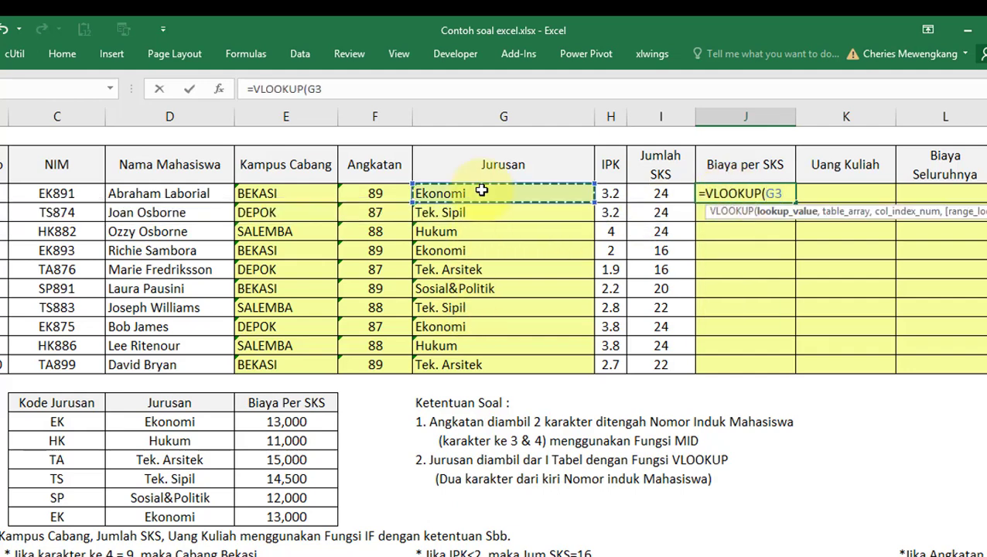
pyautogui.write(',')
pyautogui.moveTo(154, 422); pyautogui.dragTo(286, 526)
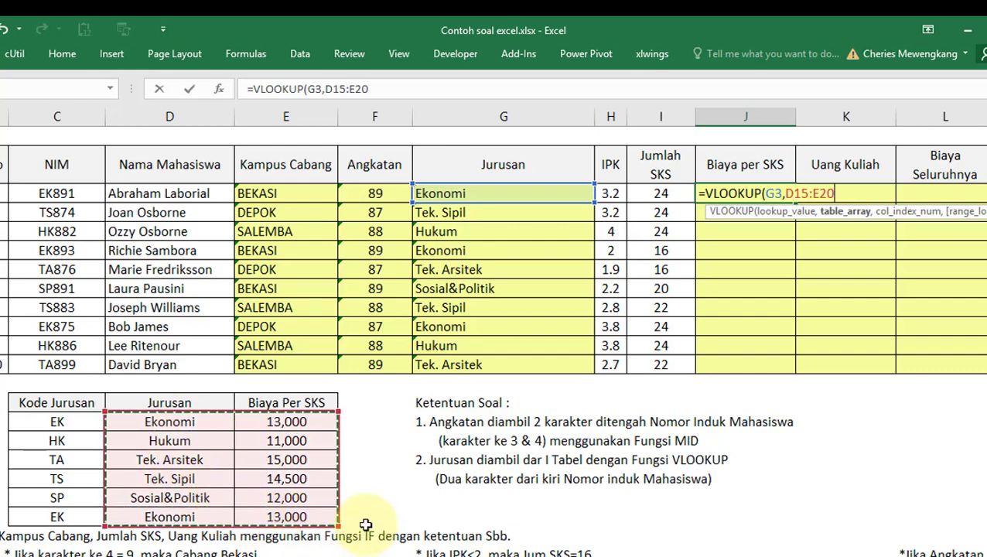
pyautogui.press('F4')
pyautogui.write(',')
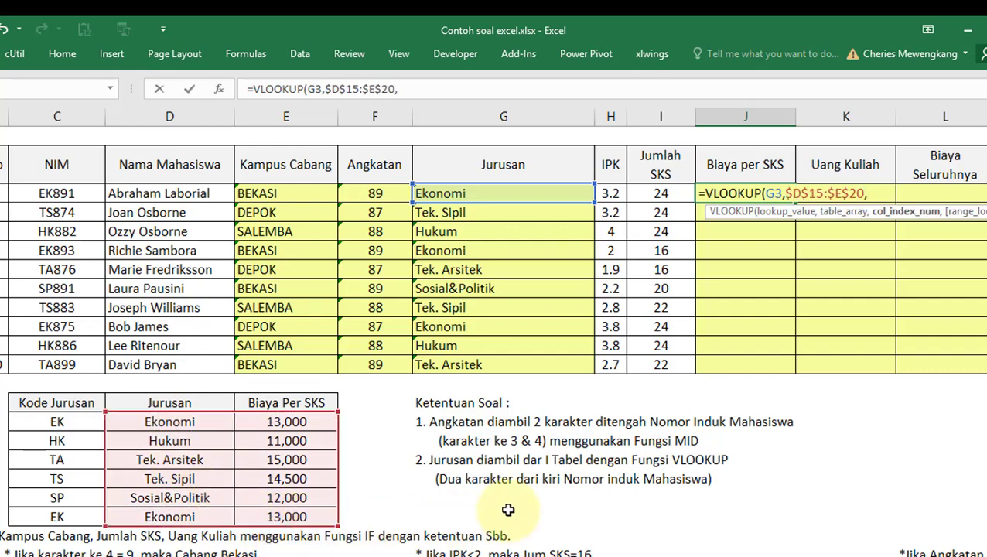
# Complete the J3 VLOOKUP with column index 2 and FALSE for an exact match, and enter the formula
pyautogui.write('2,')
pyautogui.press('Down')
pyautogui.press('Tab')
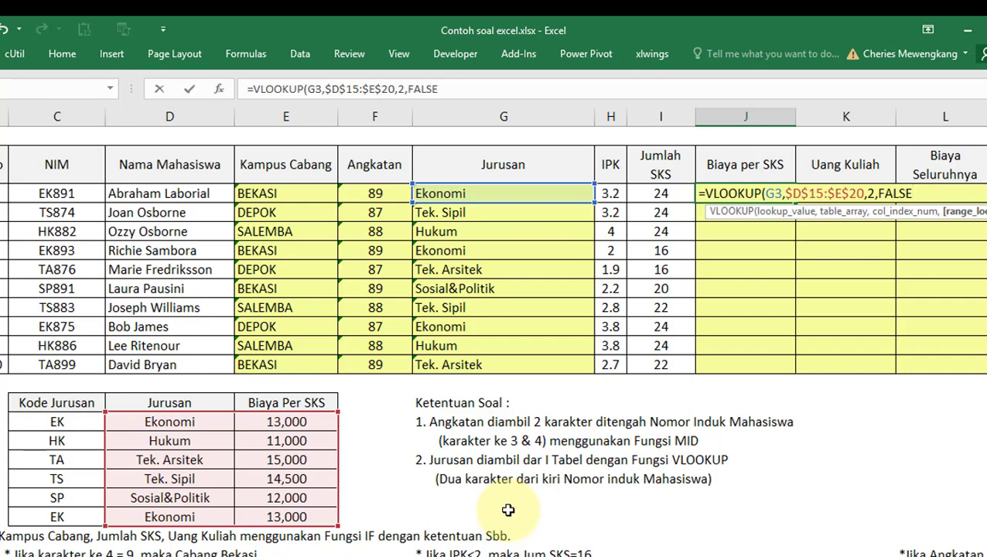
pyautogui.press('Return')
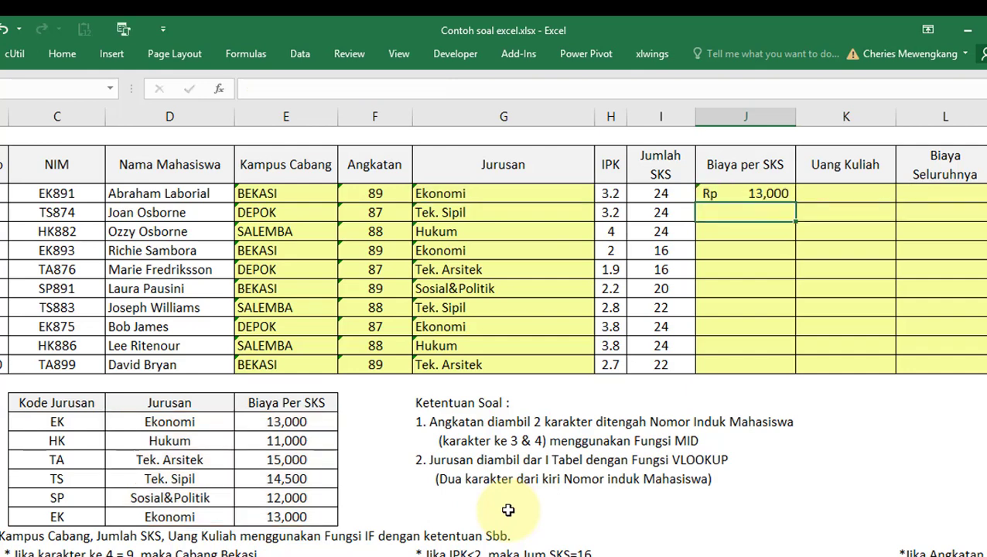
# Fill the Biaya per SKS formula from J3 down to J12
pyautogui.click(771, 193)
pyautogui.click(799, 210)
pyautogui.click(791, 210)
pyautogui.click(784, 196)
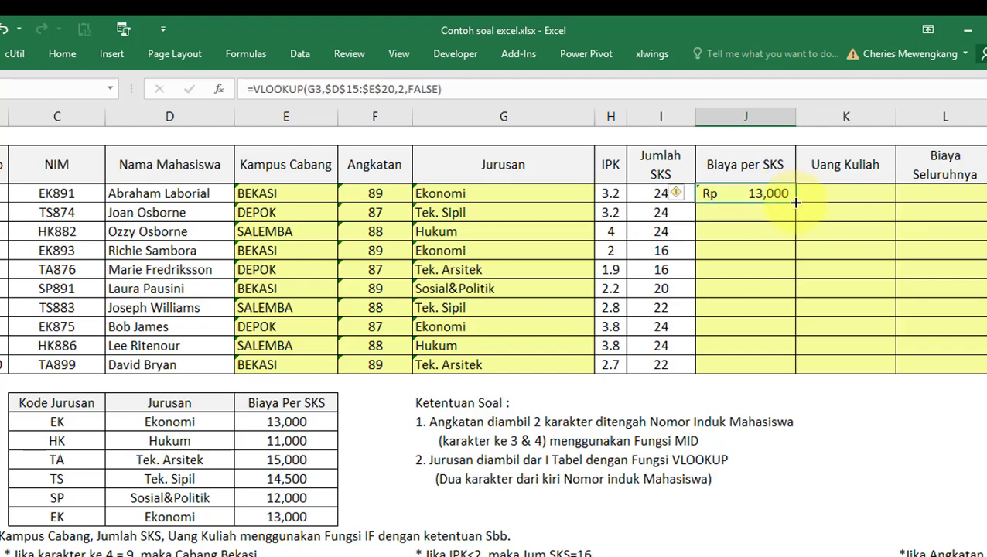
pyautogui.doubleClick(795, 202)
# Check the filled Biaya per SKS values against the Jurusan column and the lookup table, and save the workbook
pyautogui.click(433, 216)
pyautogui.click(701, 215)
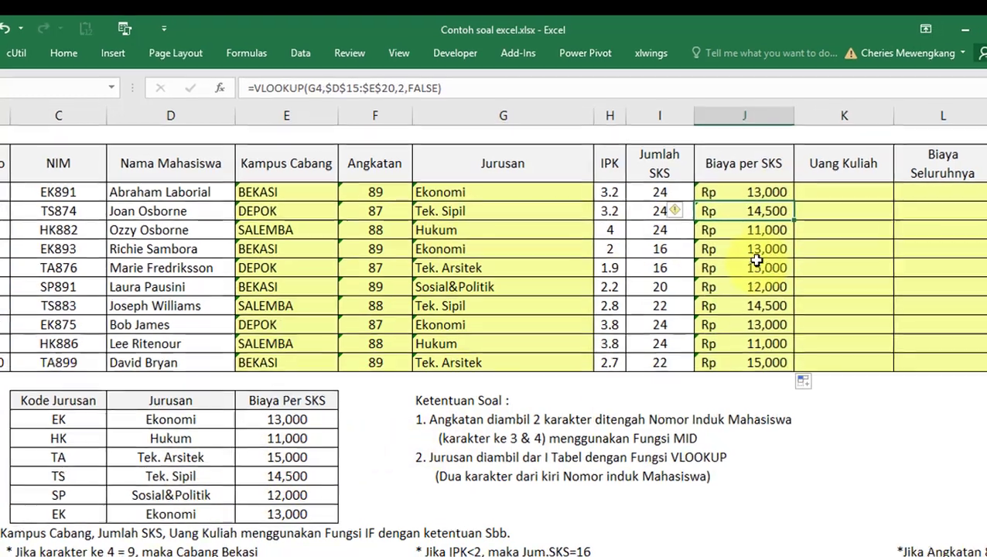
pyautogui.click(484, 231)
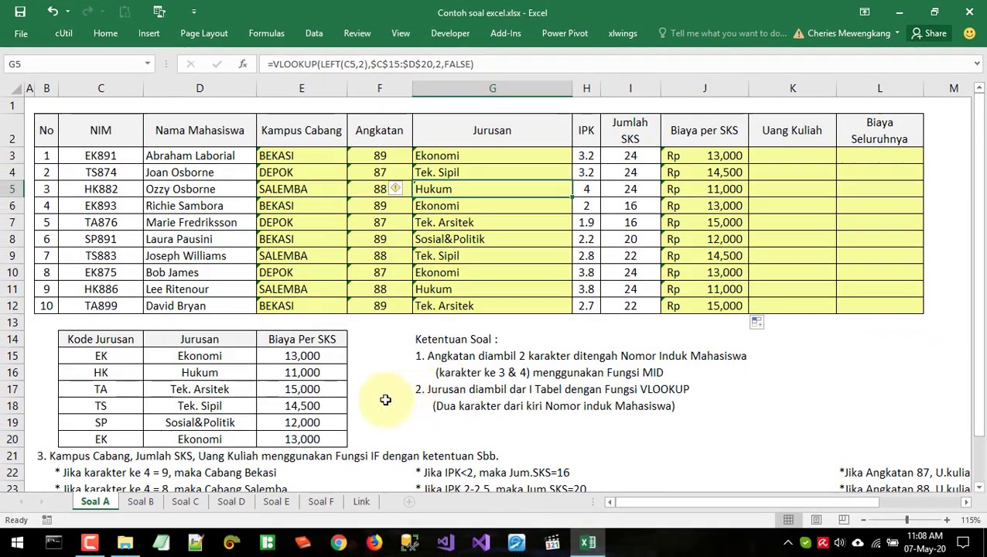
pyautogui.click(246, 375)
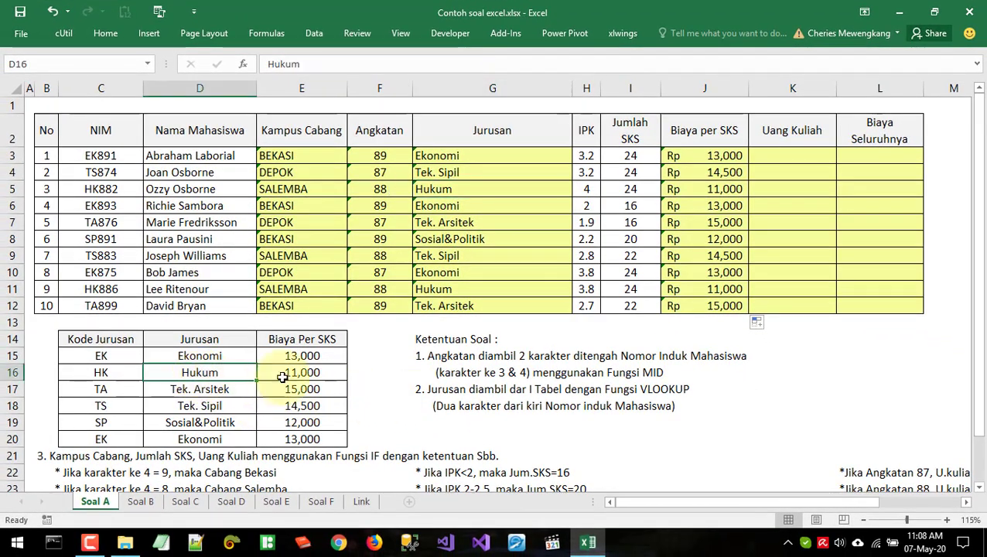
pyautogui.click(716, 204)
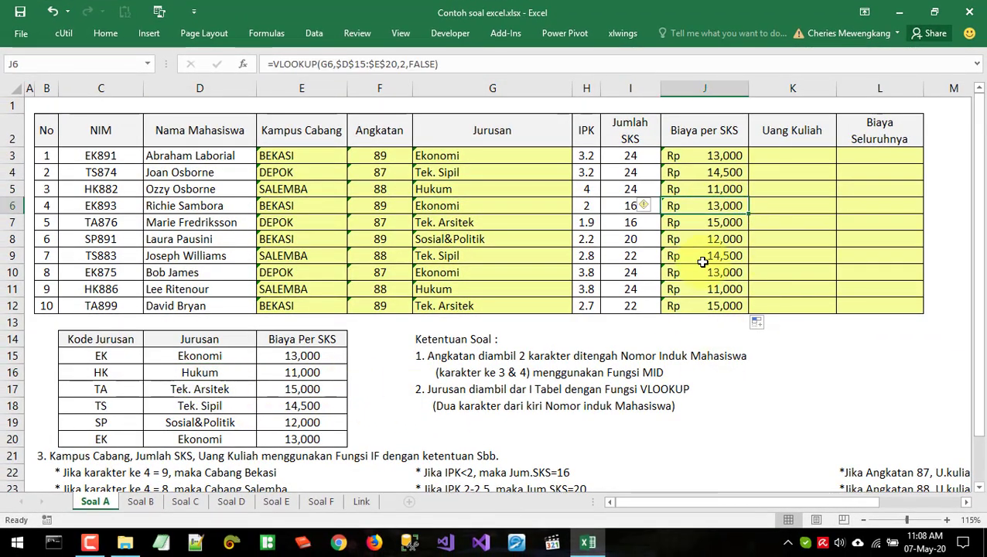
pyautogui.click(20, 11)
# Examine the Uang Kuliah rules for each Angkatan and instruction 3 on using the IF function
pyautogui.click(768, 151)
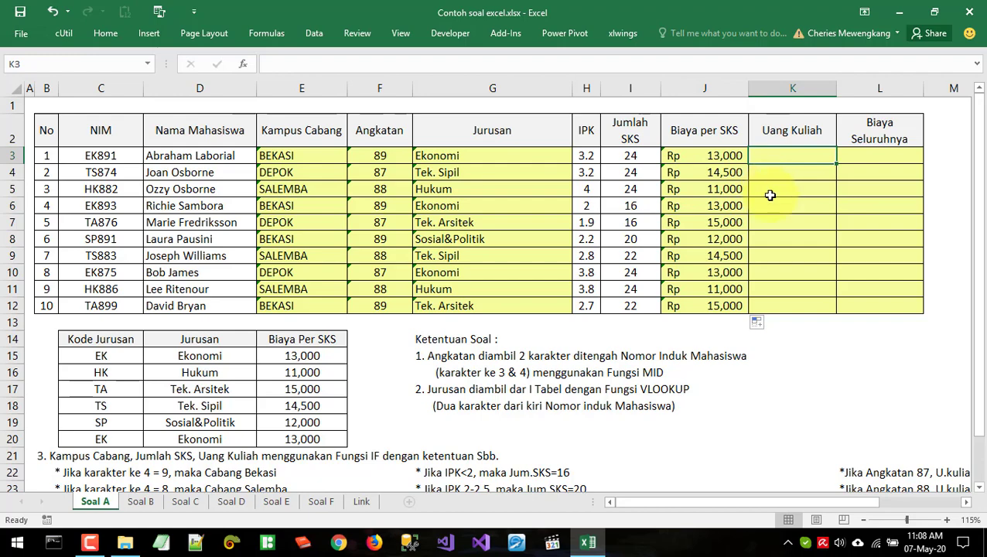
pyautogui.scroll(-2, 743, 372)
pyautogui.moveTo(729, 502); pyautogui.dragTo(791, 504)
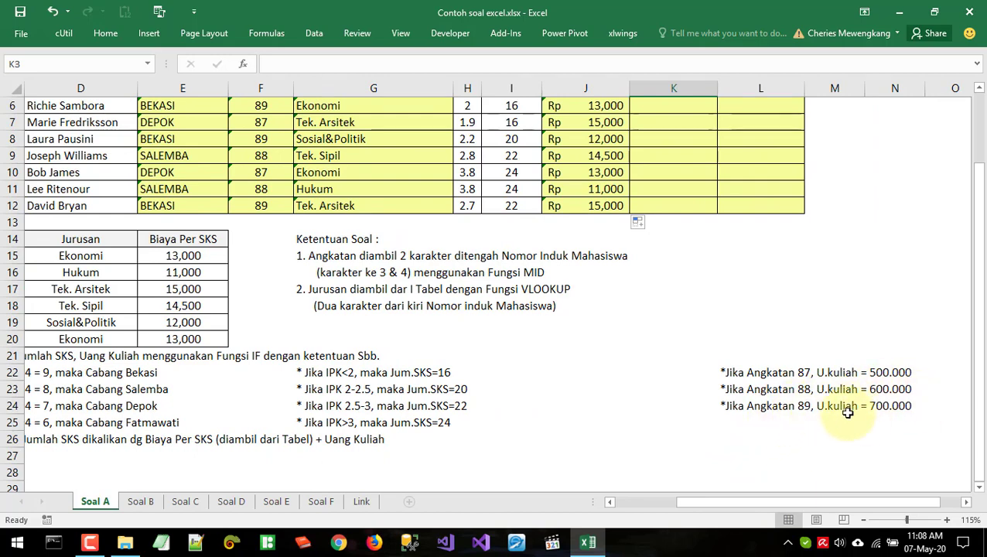
pyautogui.scroll(2, 556, 398)
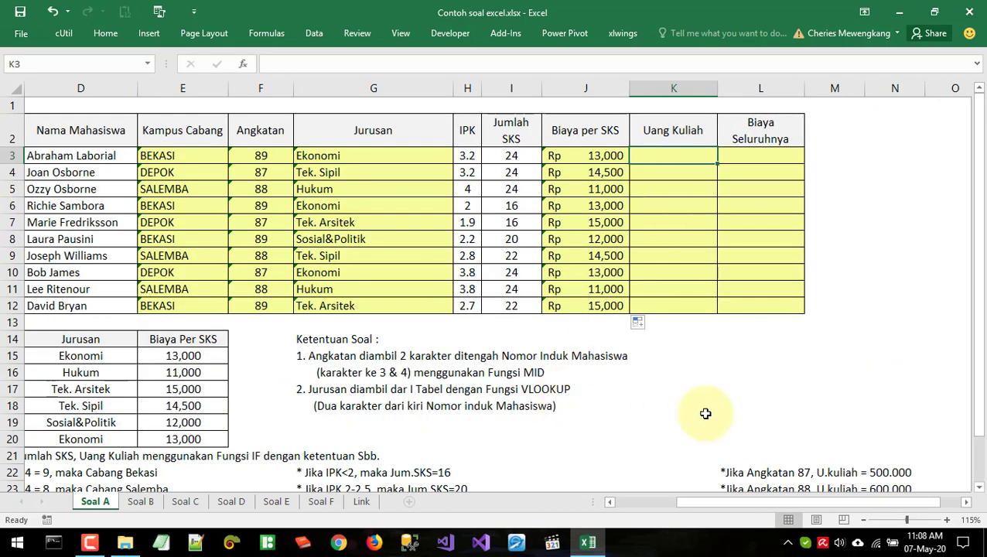
pyautogui.scroll(-2, 705, 414)
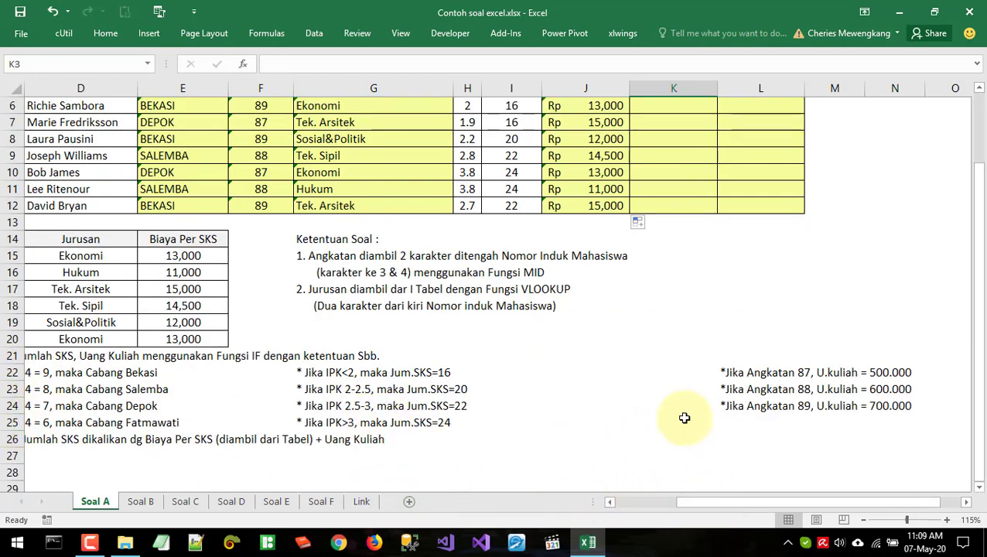
pyautogui.scroll(2, 679, 406)
pyautogui.scroll(-5, 638, 348)
pyautogui.moveTo(684, 504); pyautogui.dragTo(664, 504)
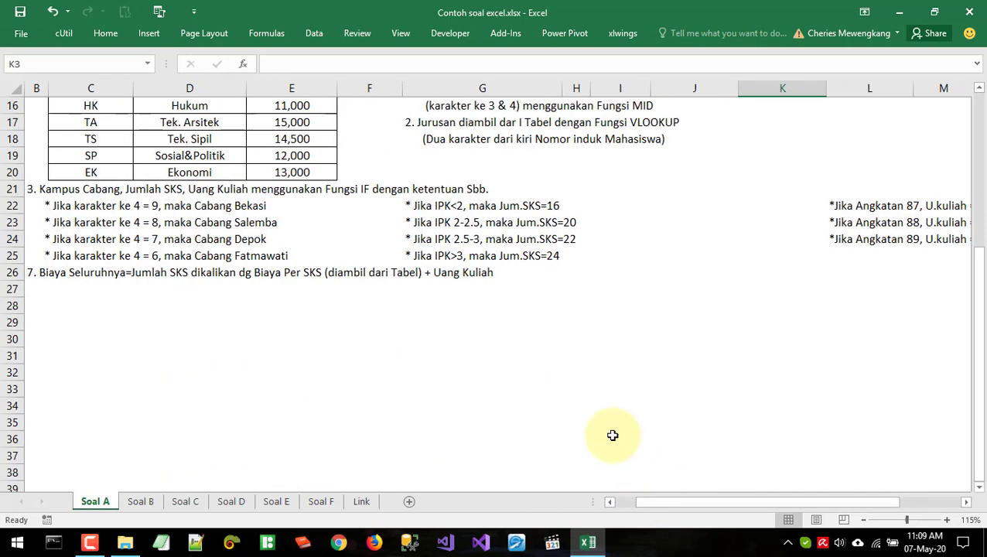
pyautogui.scroll(2, 410, 418)
pyautogui.click(84, 273)
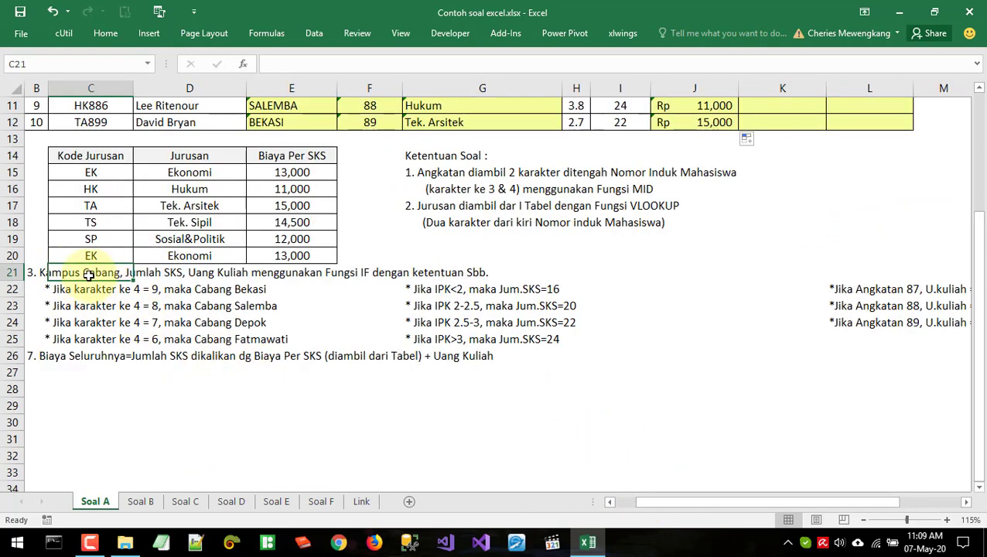
pyautogui.click(158, 273)
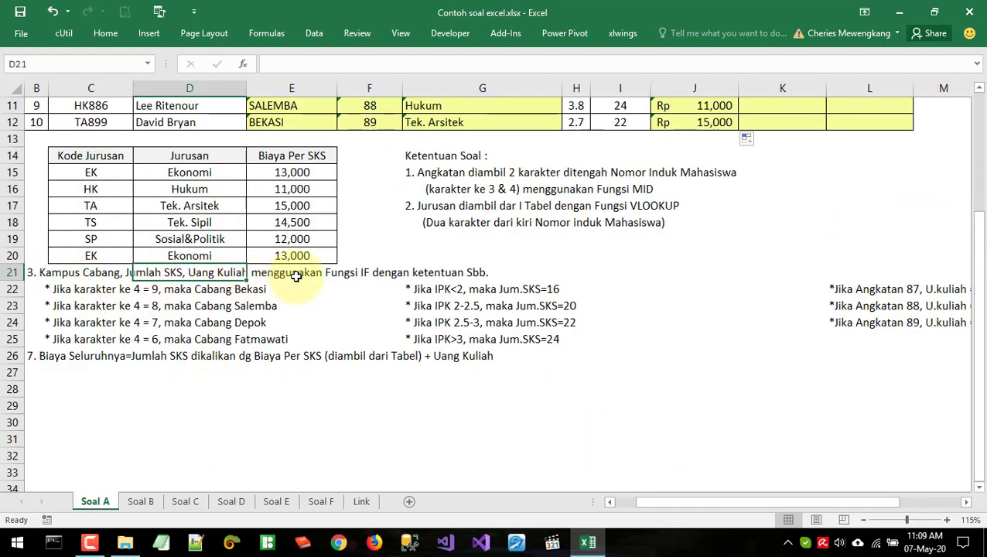
# Start an IF formula in K3 that tests F3=87 and returns 500000 when true
pyautogui.scroll(3, 697, 304)
pyautogui.click(762, 155)
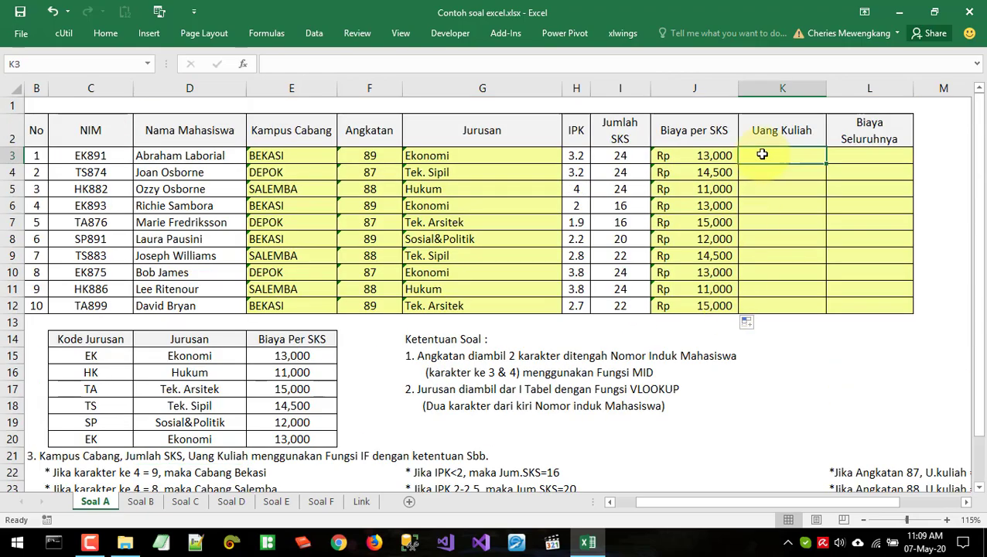
pyautogui.write('=IF(F3=87,500')
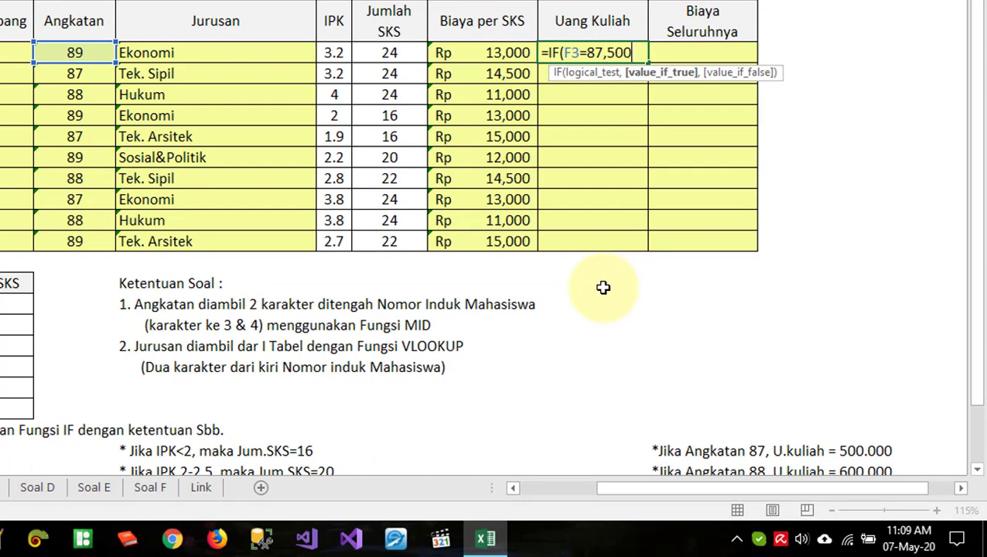
pyautogui.write('000,')
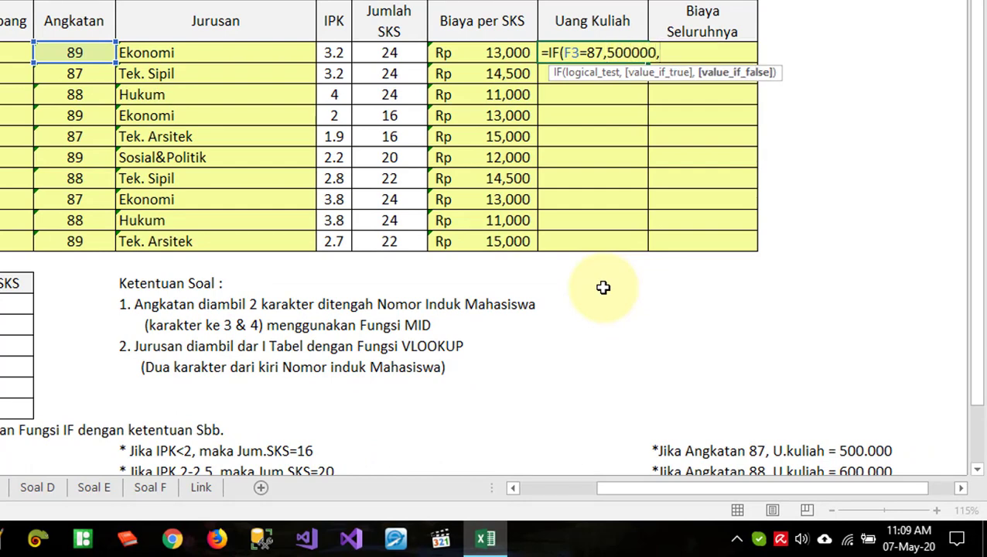
# Nest a second IF in the K3 formula that tests F3=88 and returns 600000 when true
pyautogui.write('IF(')
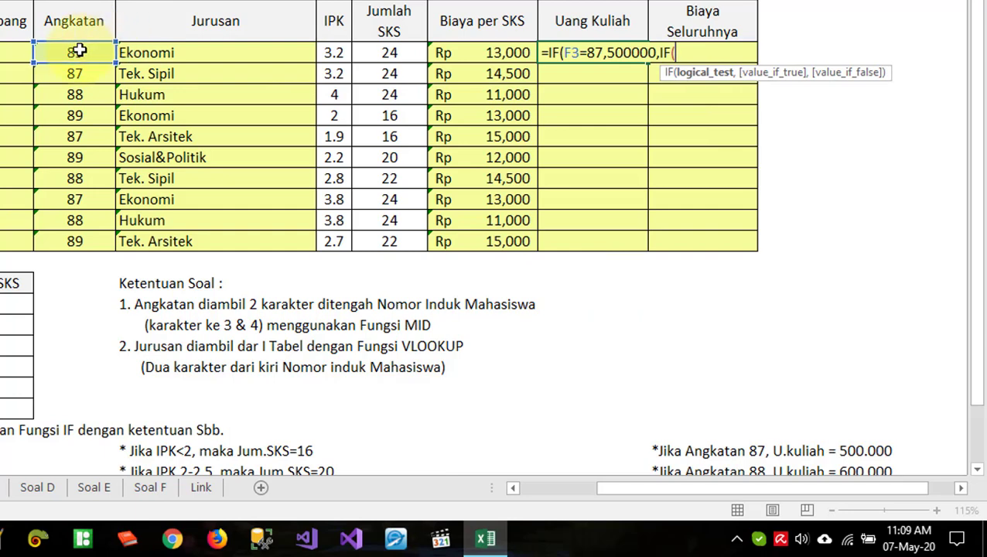
pyautogui.click(79, 51)
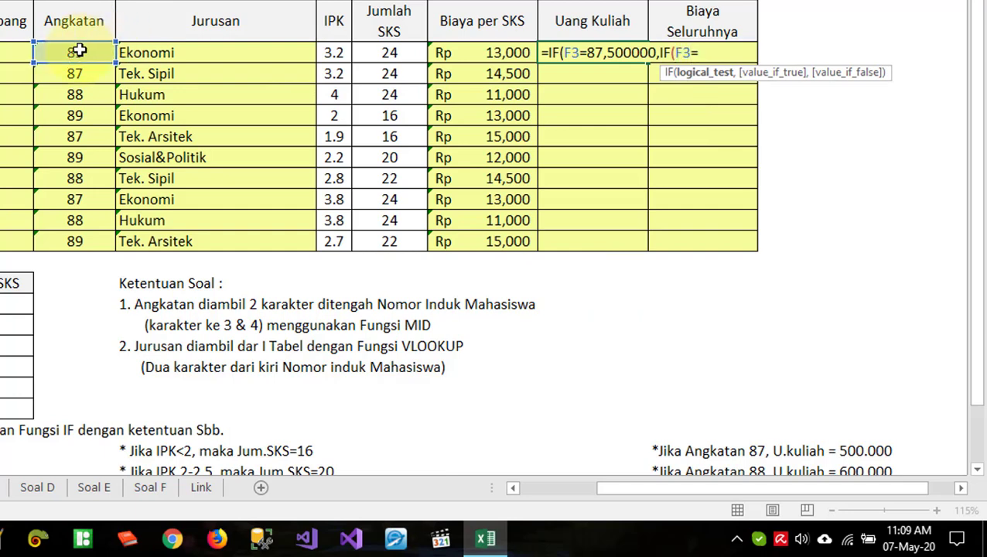
pyautogui.write('=88,')
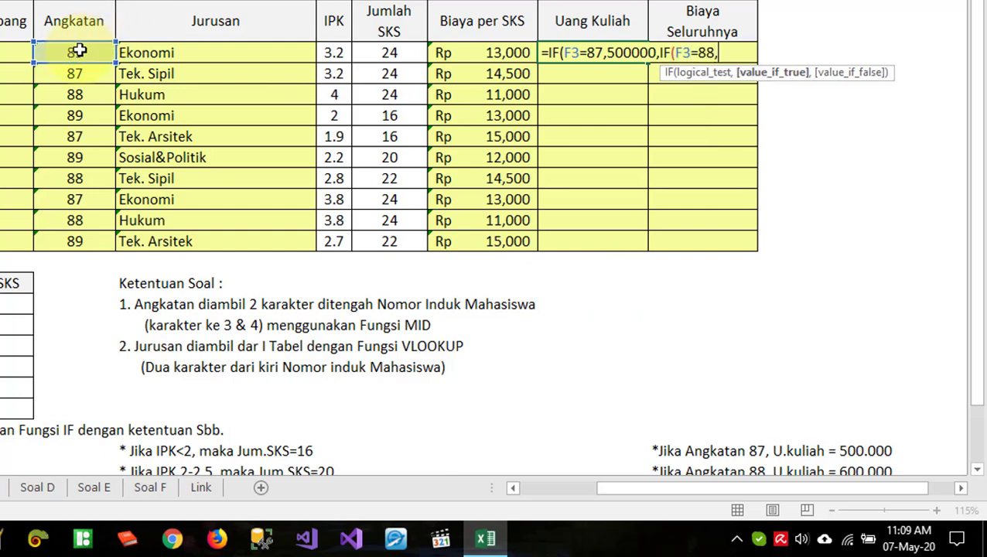
pyautogui.write('600000,')
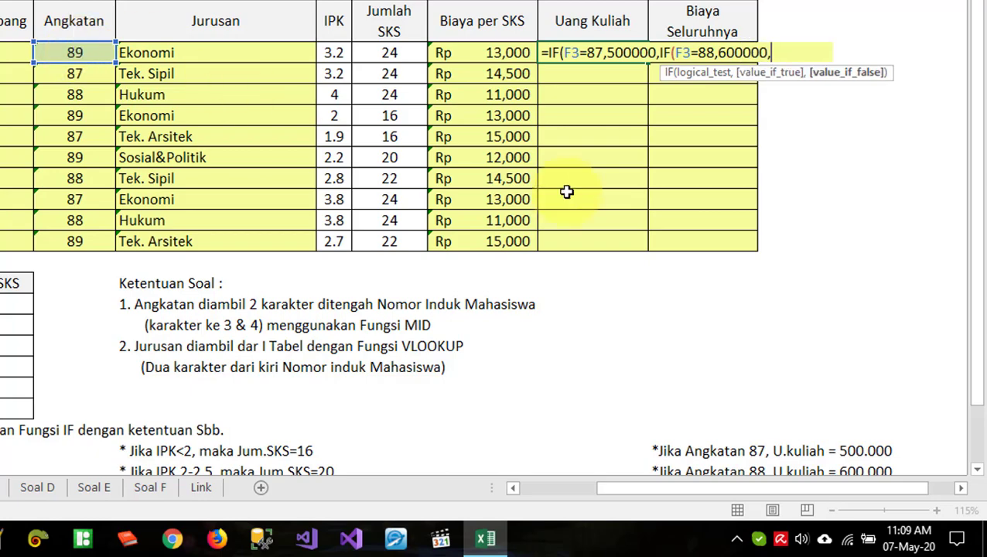
# Set 700000 as the final false value in K3, close both IF parentheses and enter the formula
pyautogui.scroll(-4, 852, 388)
pyautogui.scroll(4, 789, 271)
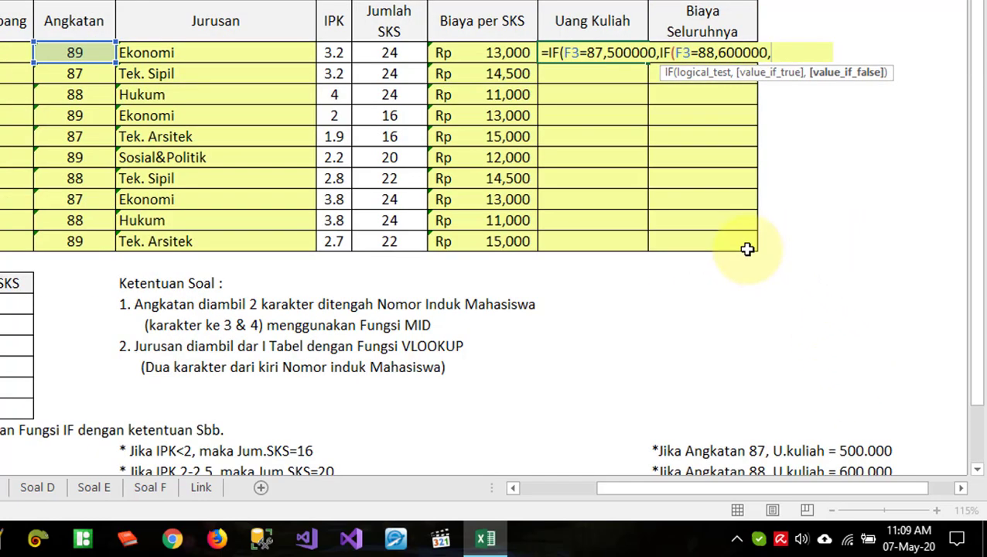
pyautogui.write('700000')
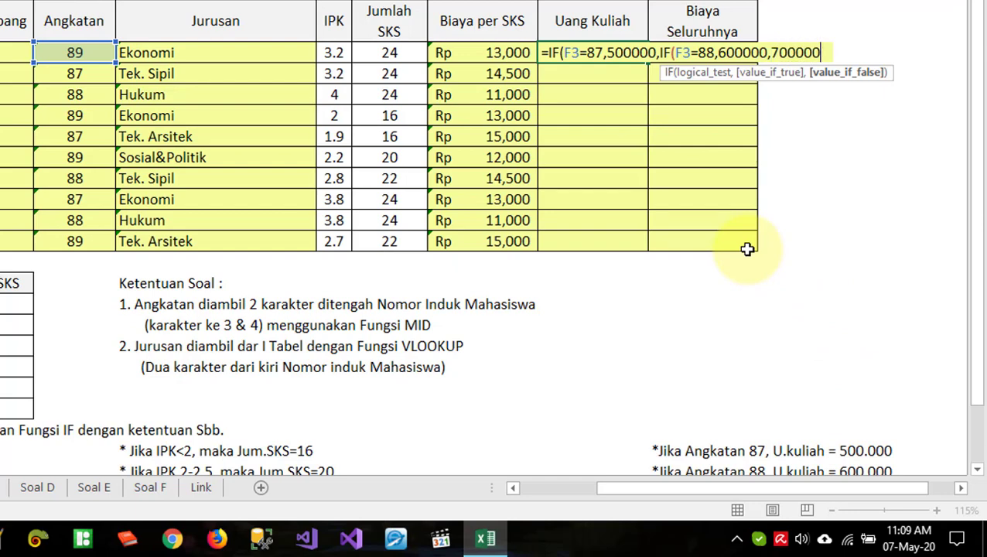
pyautogui.write('))')
pyautogui.press('Return')
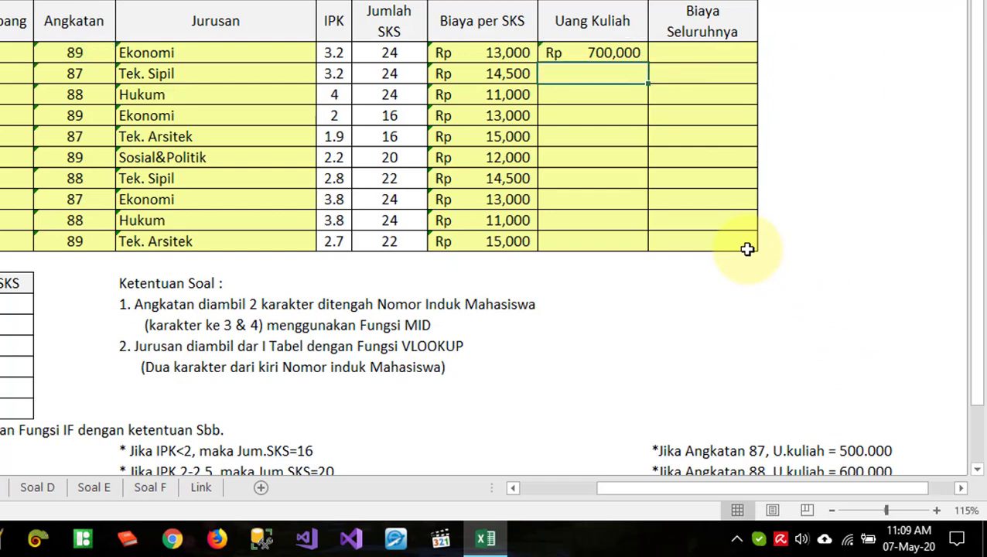
# Fill the Uang Kuliah formula from K3 down to K12 and check a filled row
pyautogui.click(607, 56)
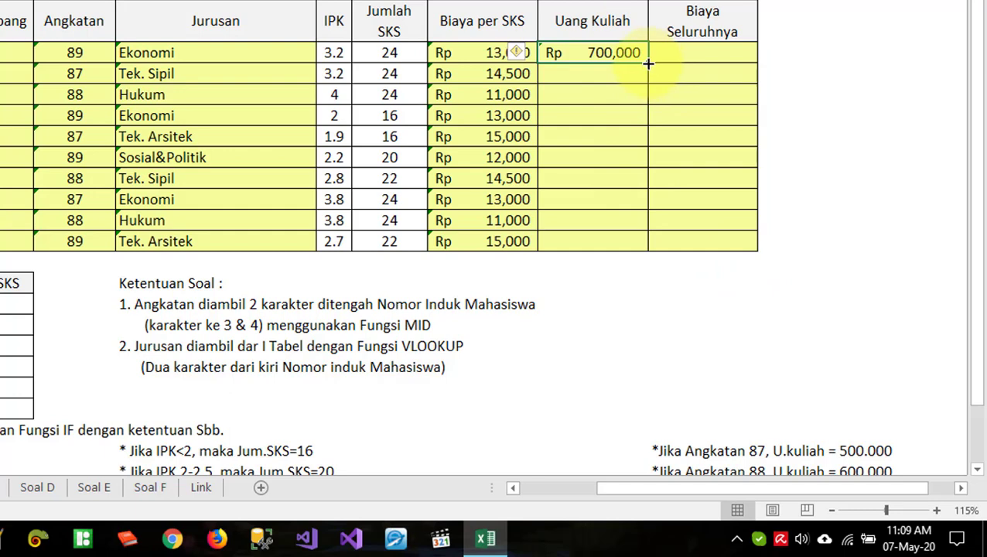
pyautogui.doubleClick(648, 64)
pyautogui.click(614, 164)
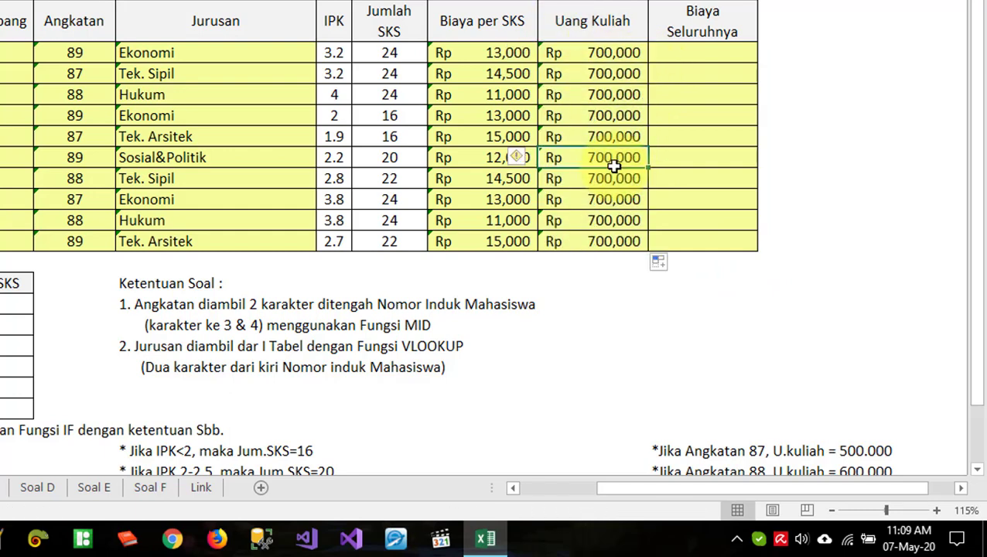
# Edit the K3 Uang Kuliah formula so its first IF test compares F3 with the text value "87"
pyautogui.doubleClick(574, 56)
pyautogui.click(53, 50)
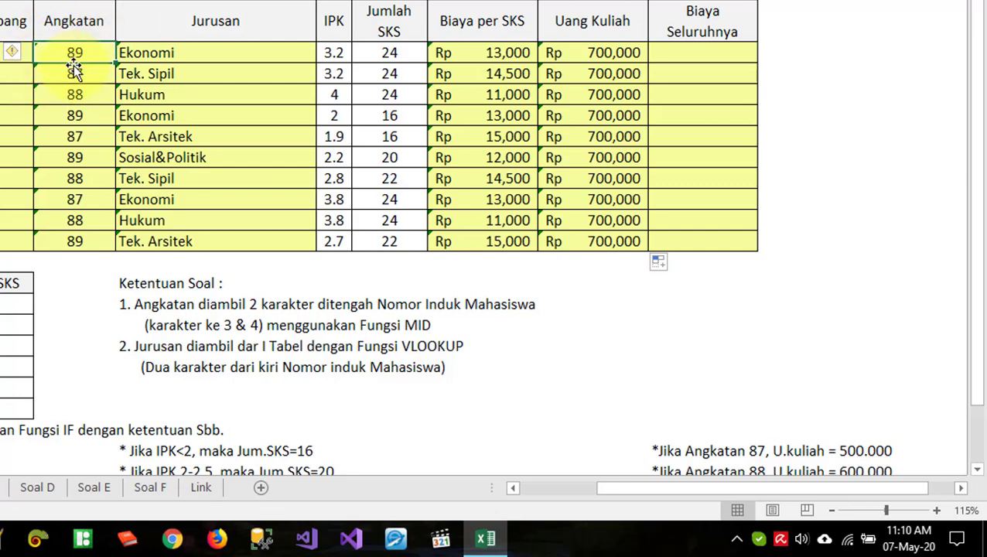
pyautogui.doubleClick(597, 56)
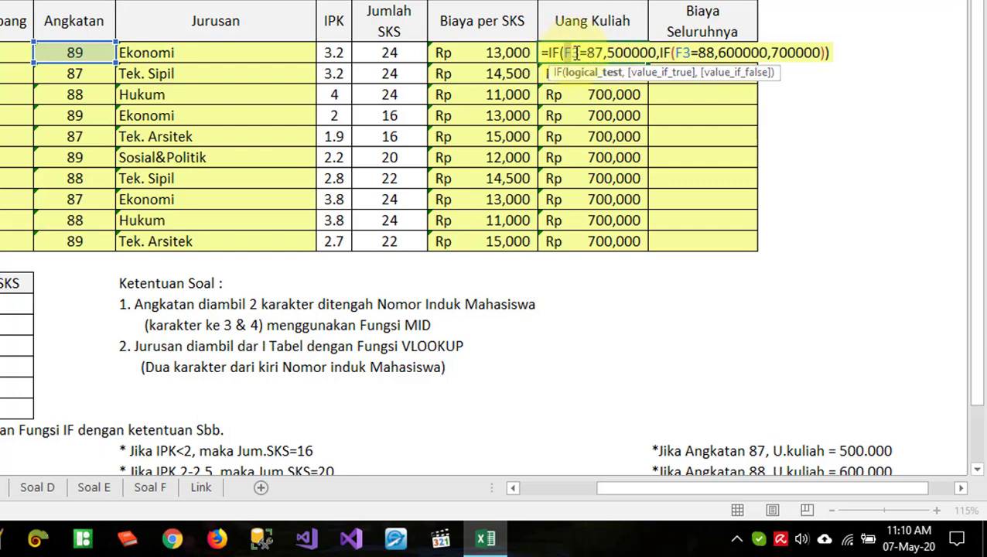
pyautogui.doubleClick(579, 53)
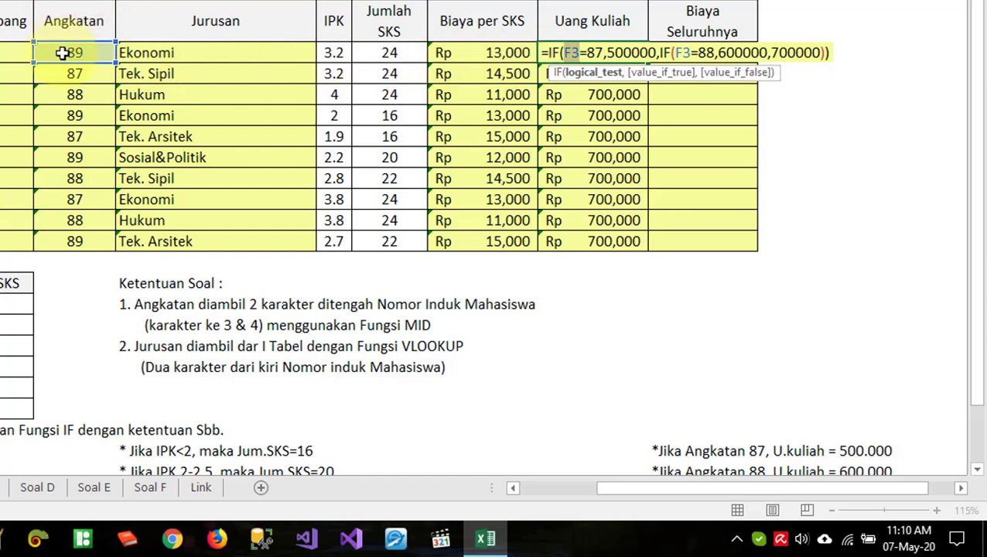
pyautogui.click(573, 52)
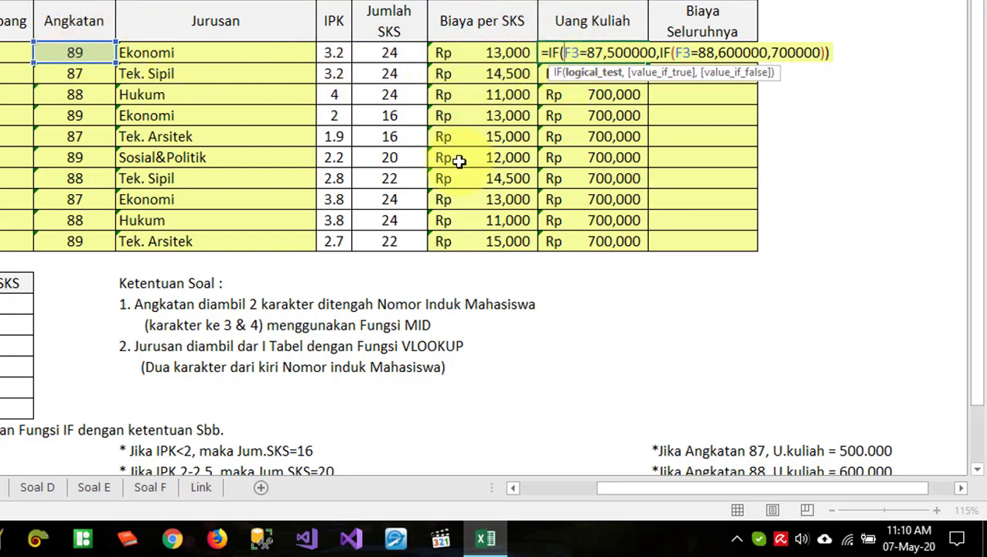
pyautogui.click(588, 53)
pyautogui.write('"87')
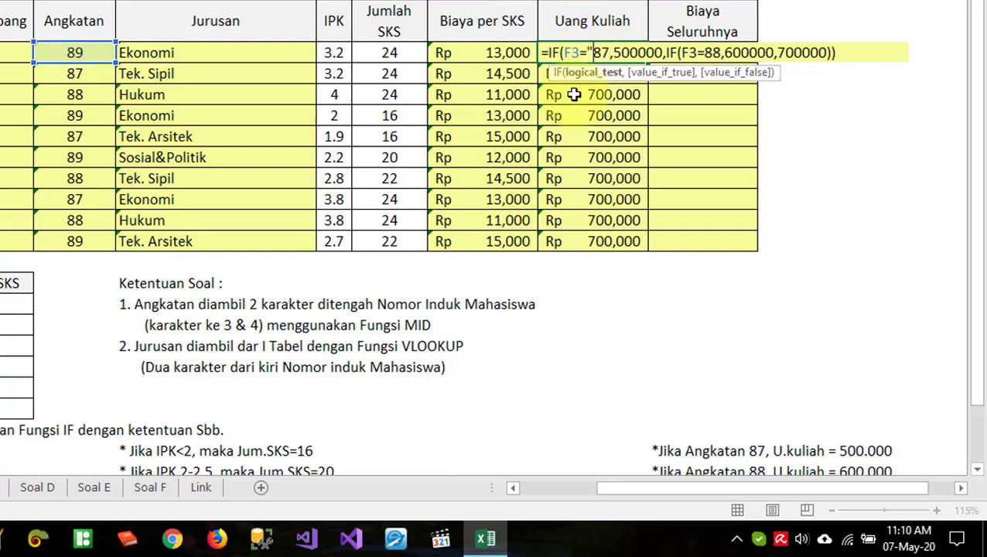
pyautogui.write('"')
# Change the nested IF test in K3 to compare F3 with the text "88" and enter the formula
pyautogui.press('Right')
pyautogui.press('Right')
pyautogui.press('Right')
pyautogui.press('Right')
pyautogui.press('Right')
pyautogui.press('Right')
pyautogui.press('Right')
pyautogui.press('Right')
pyautogui.press('Right')
pyautogui.press('Right')
pyautogui.press('Right')
pyautogui.press('Right')
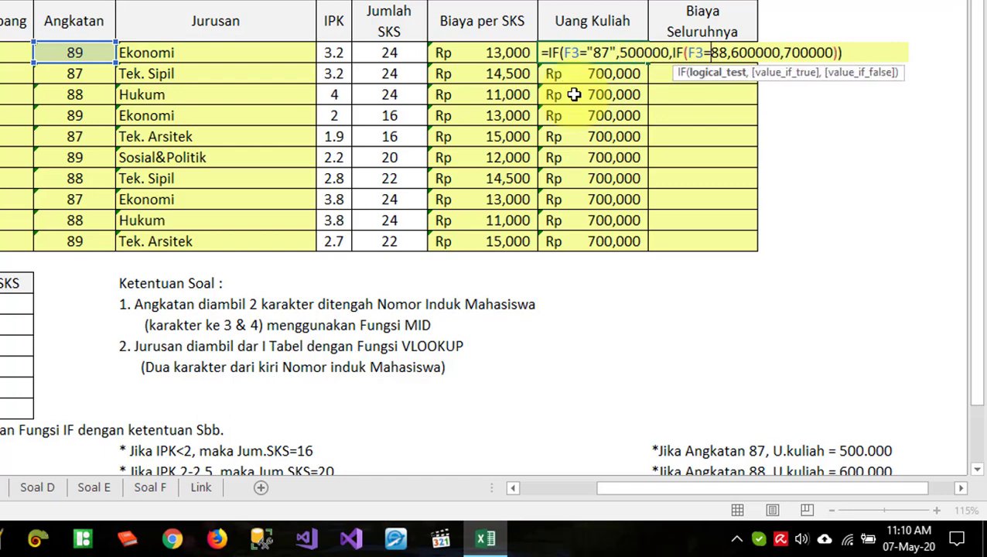
pyautogui.write('"87')
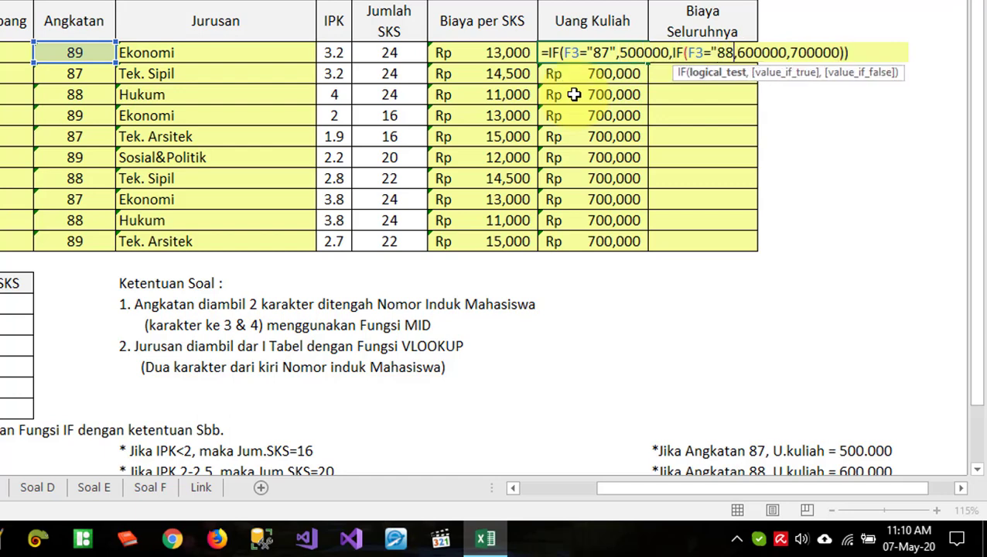
pyautogui.write('"')
pyautogui.click(573, 95)
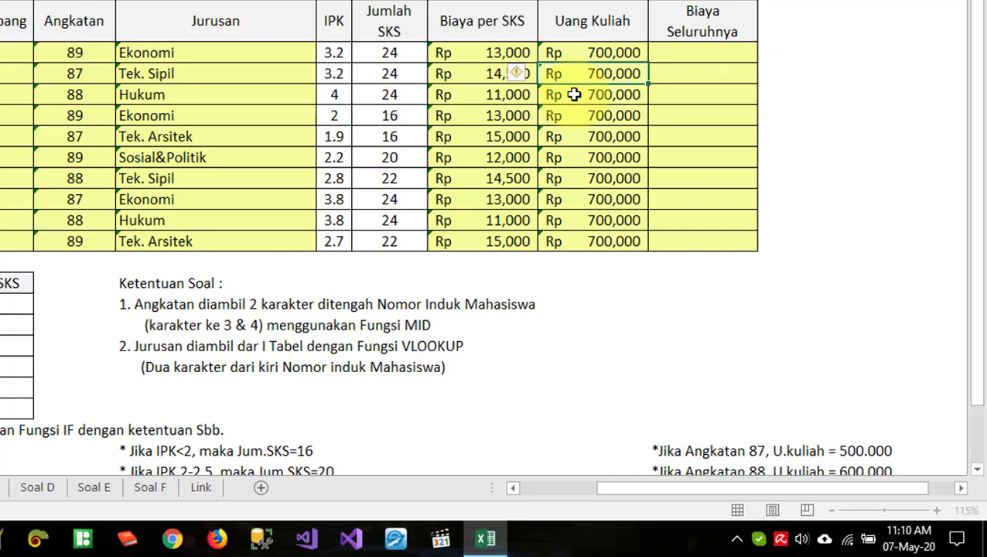
# Fill the corrected Uang Kuliah formula from K3 down to K12
pyautogui.click(571, 48)
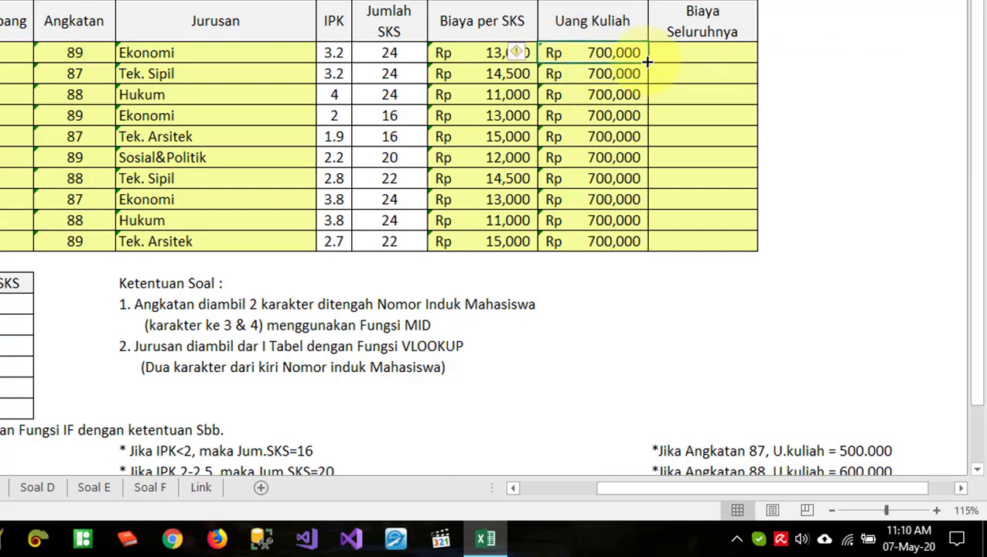
pyautogui.doubleClick(647, 62)
pyautogui.click(611, 136)
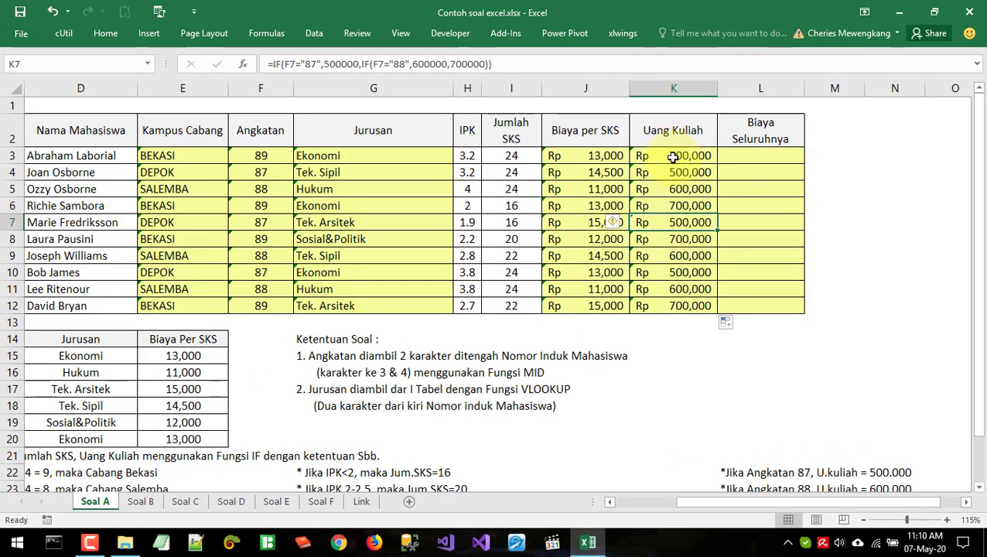
# Compare the Uang Kuliah results with the Angkatan values, and inspect the row 3 cells that make up Biaya Seluruhnya
pyautogui.click(673, 157)
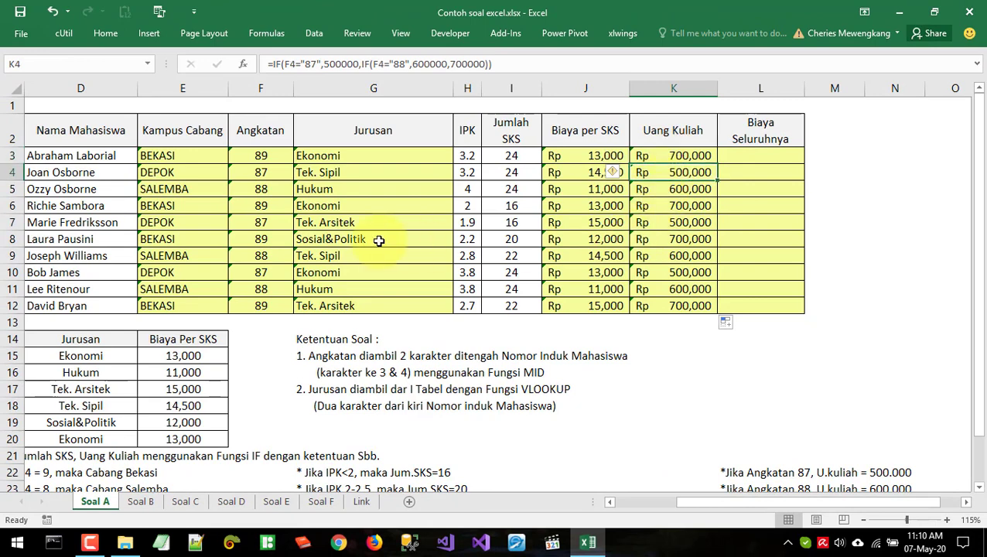
pyautogui.click(263, 222)
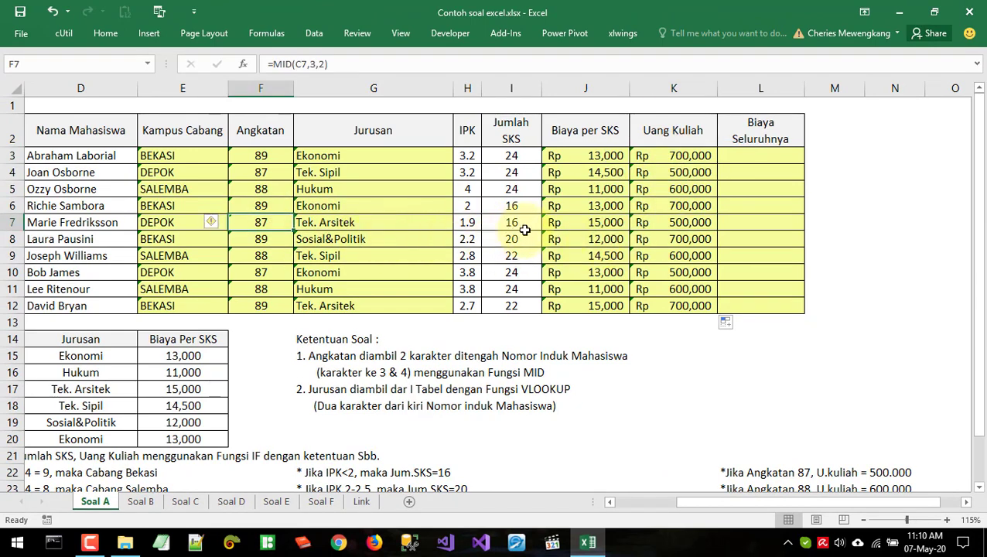
pyautogui.click(681, 224)
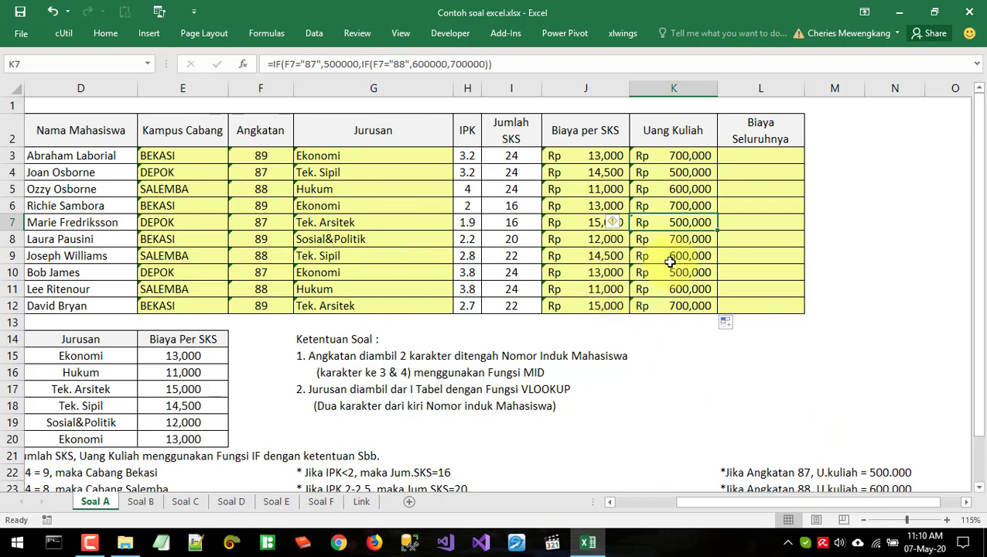
pyautogui.click(643, 239)
pyautogui.click(745, 156)
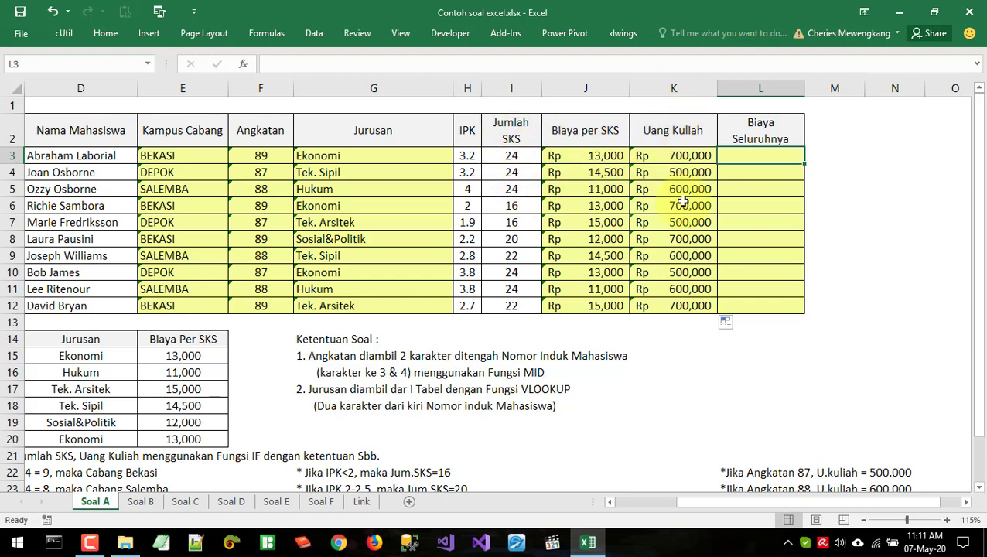
pyautogui.click(504, 158)
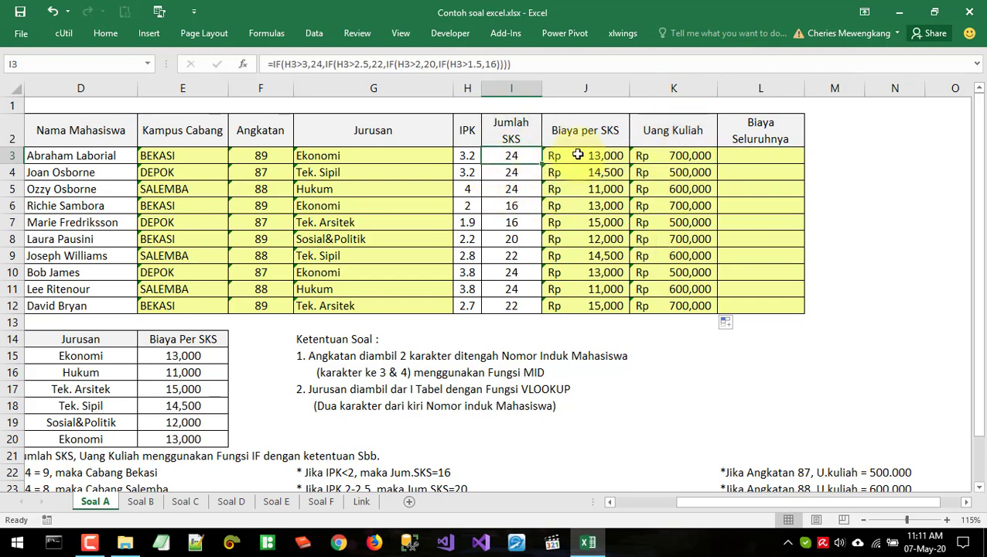
pyautogui.click(576, 158)
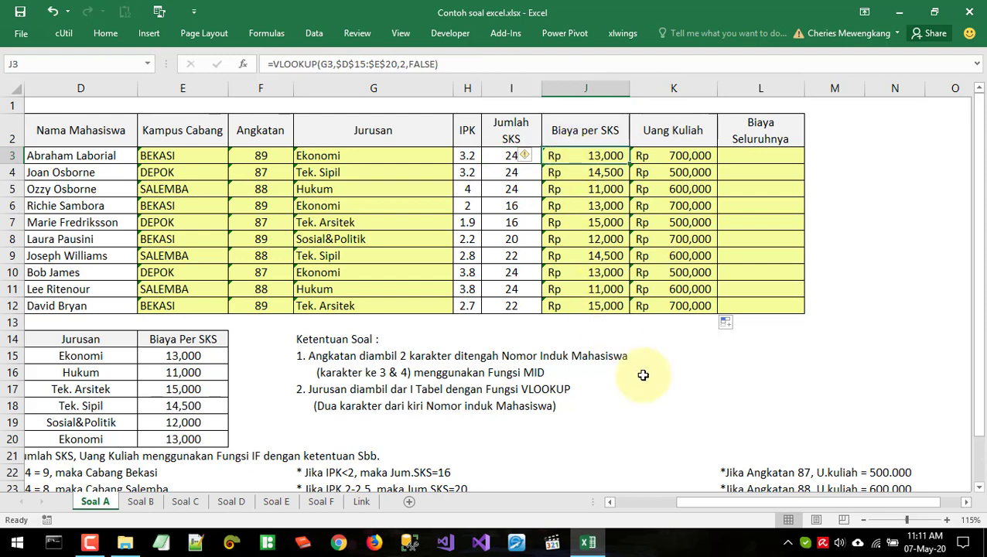
pyautogui.click(505, 155)
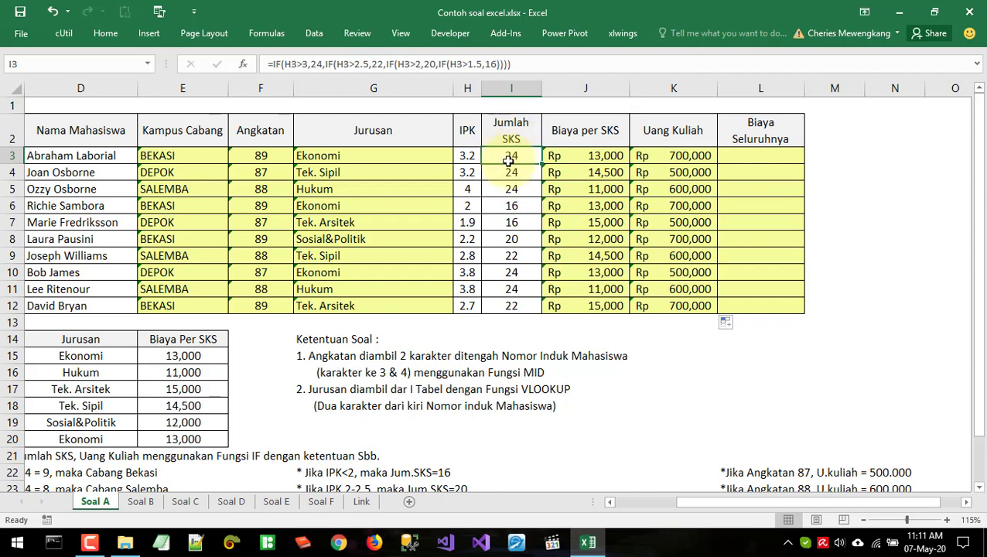
pyautogui.click(575, 157)
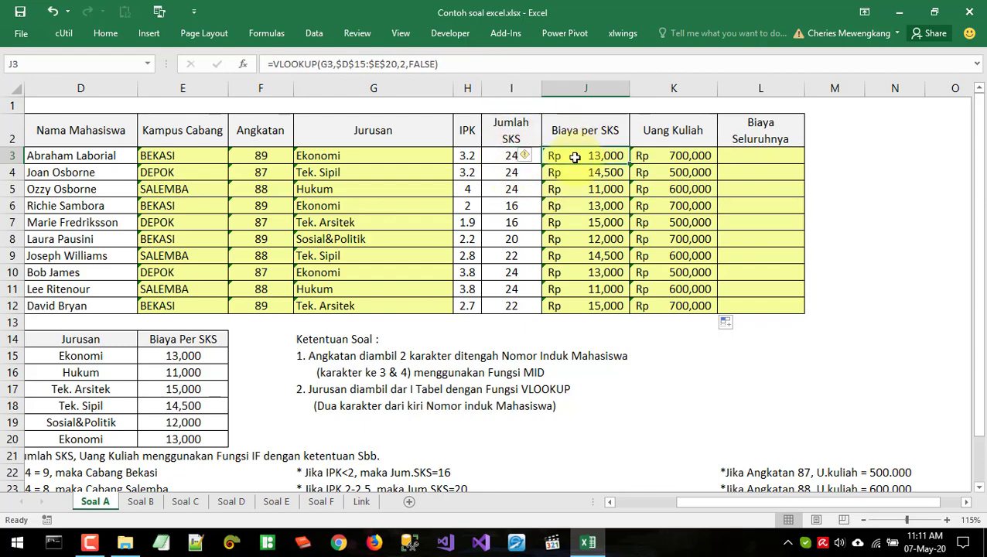
pyautogui.click(674, 161)
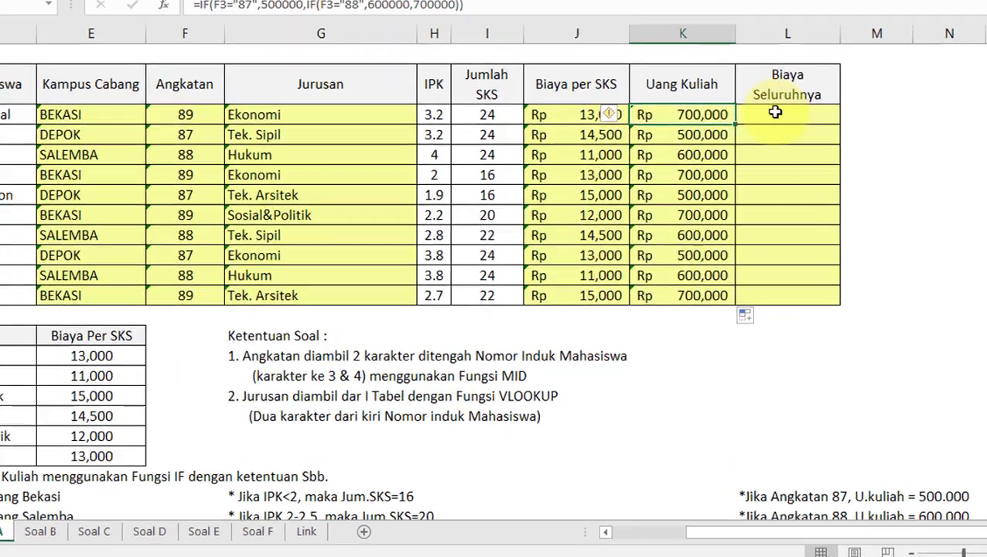
# Enter the Biaya Seluruhnya formula =(I3*J3)+K3 in L3
pyautogui.click(750, 154)
pyautogui.write('=')
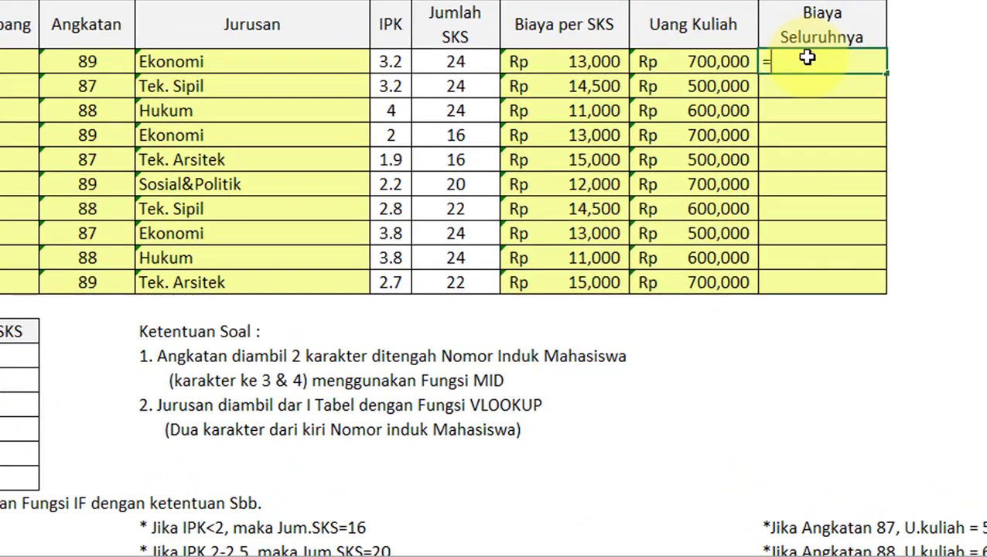
pyautogui.write('(')
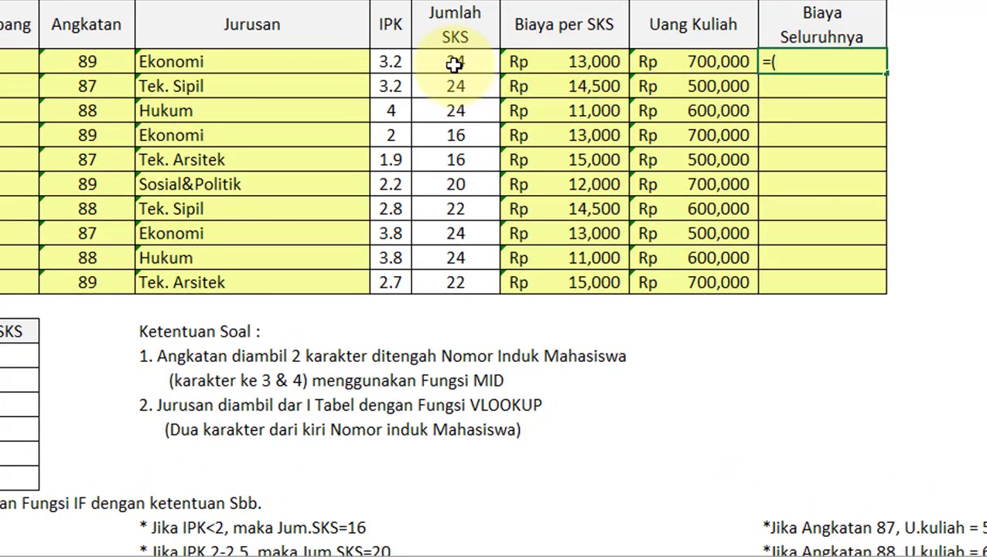
pyautogui.click(452, 62)
pyautogui.write('*')
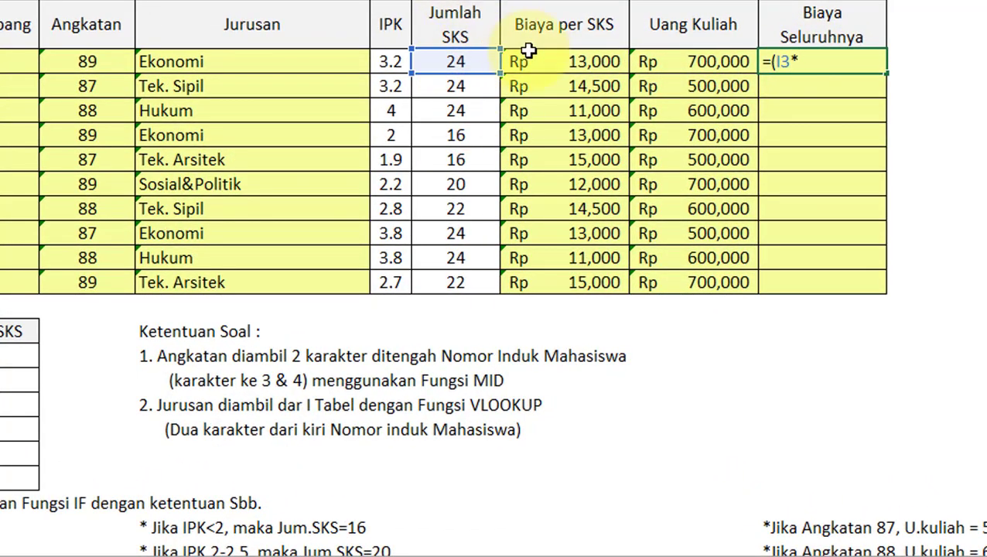
pyautogui.click(540, 63)
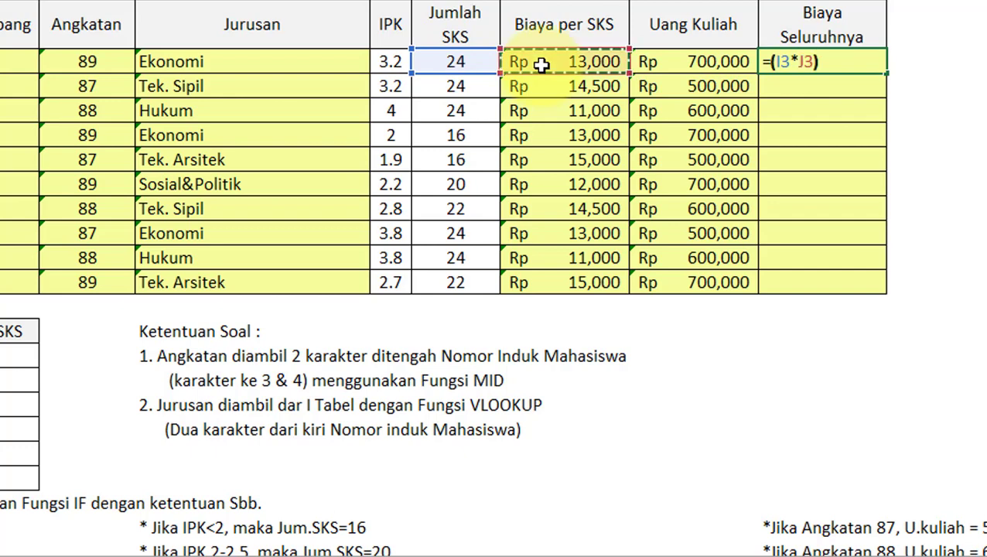
pyautogui.write(')+')
pyautogui.click(656, 64)
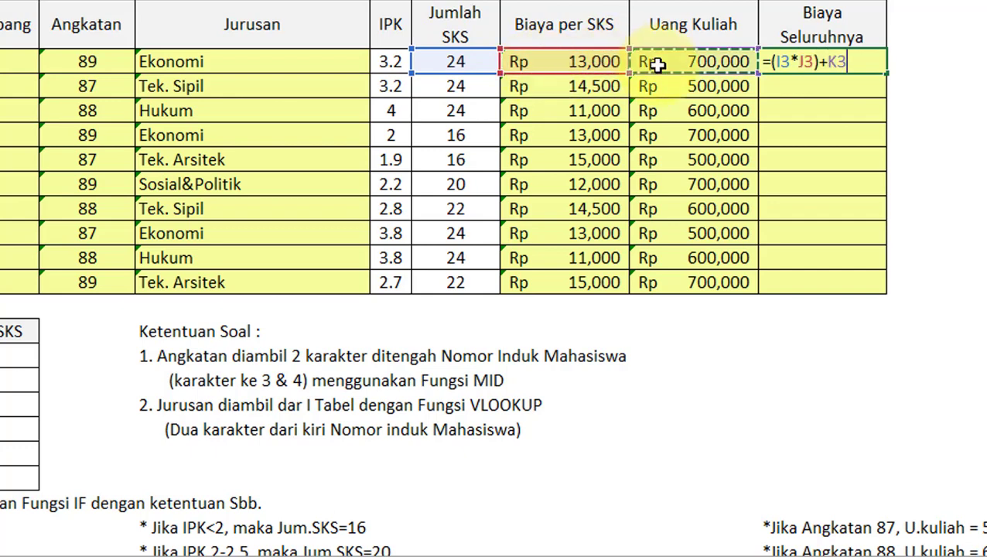
pyautogui.hotkey('ctrl', 'Return')
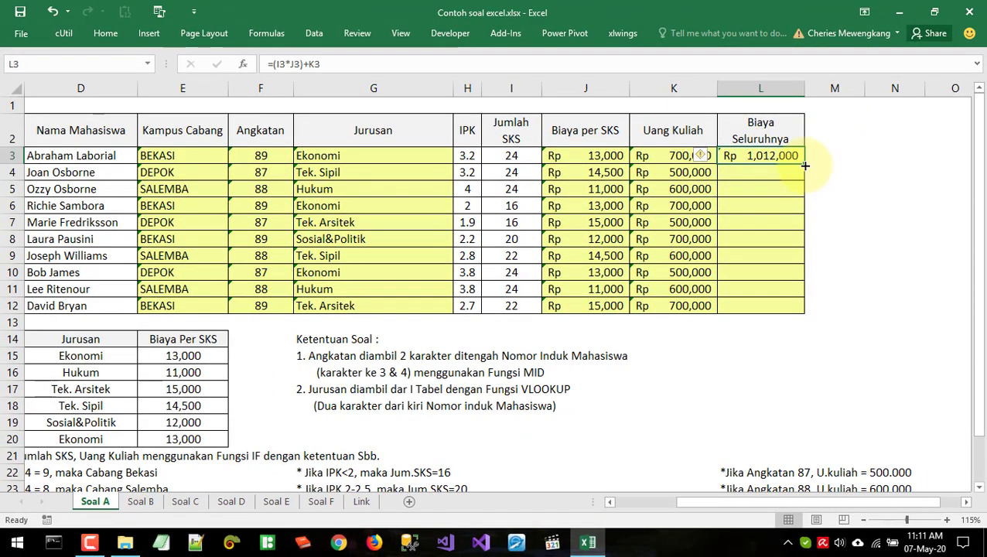
# Fill the Biaya Seluruhnya formula from L3 down to L12
pyautogui.doubleClick(805, 165)
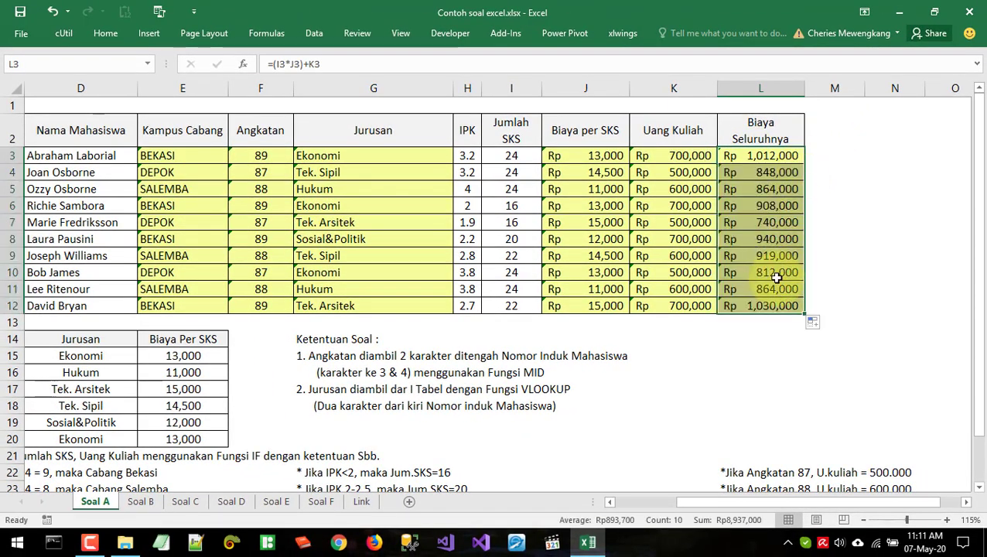
pyautogui.click(817, 222)
pyautogui.click(584, 357)
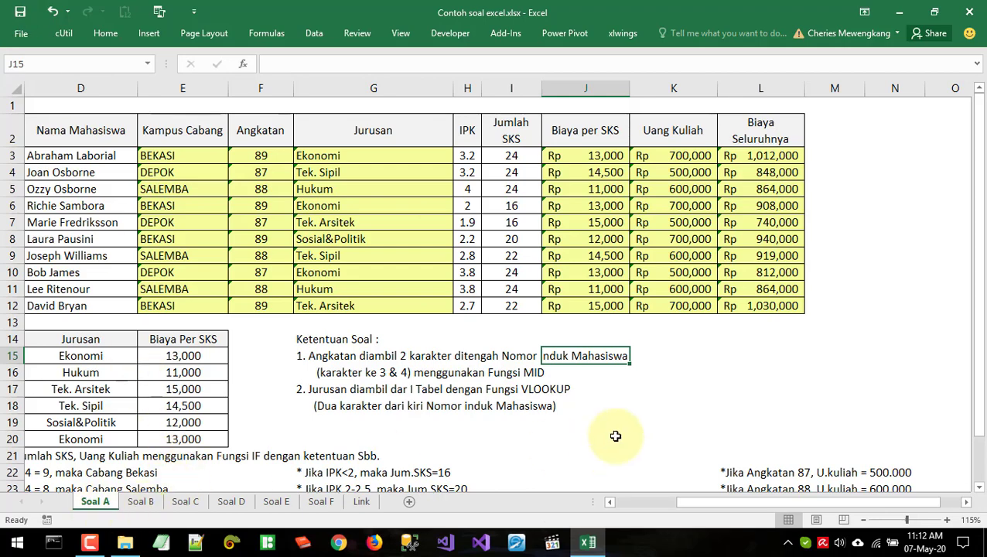
pyautogui.scroll(-3, 619, 431)
pyautogui.scroll(3, 619, 431)
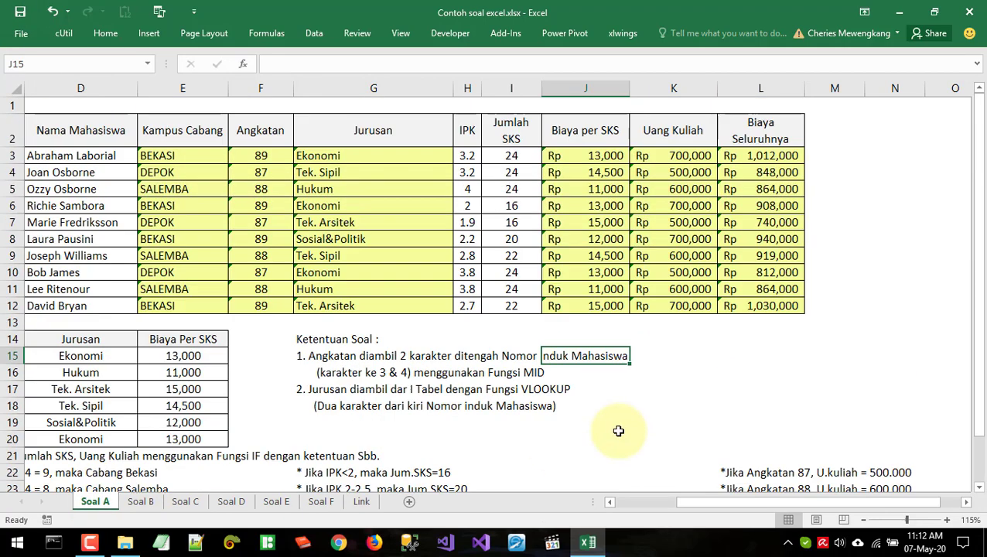
pyautogui.click(464, 405)
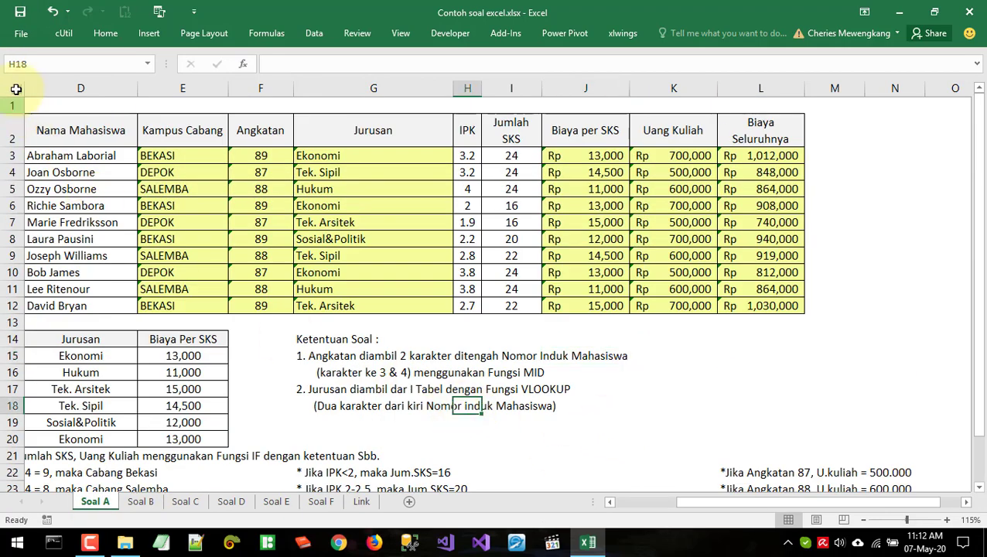
# Switch to the Soal B sheet and examine the Biaya Inap rule and the class prices in Tabel 1
pyautogui.click(141, 501)
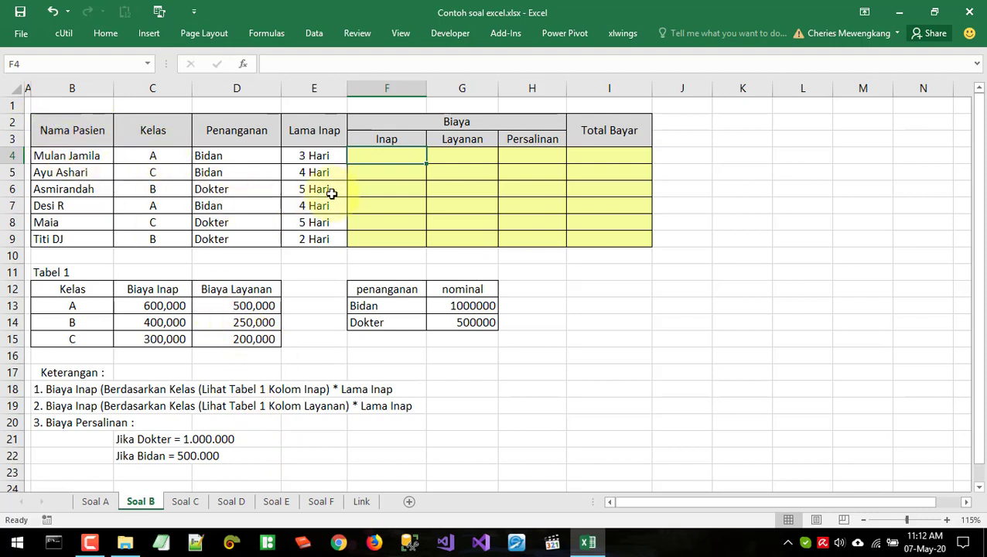
pyautogui.click(389, 172)
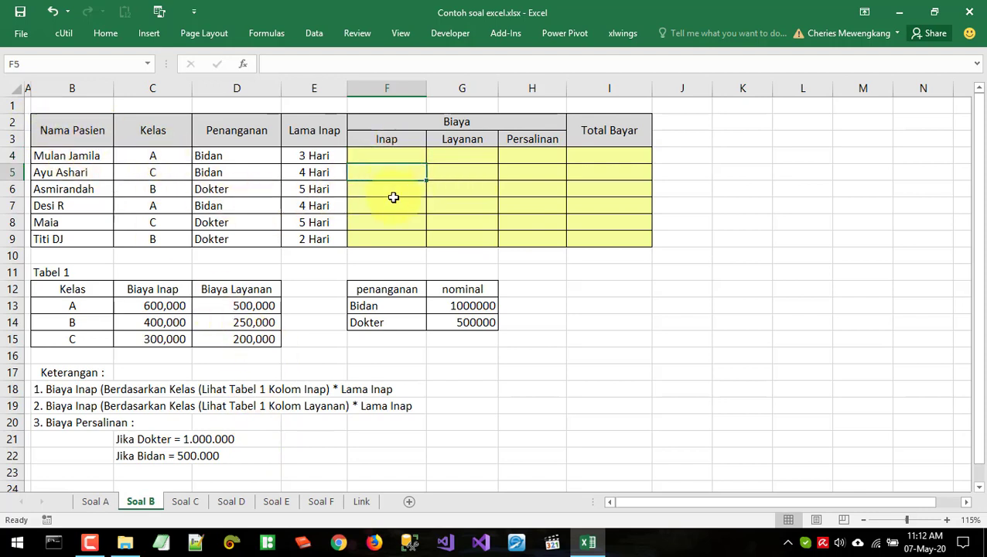
pyautogui.click(75, 391)
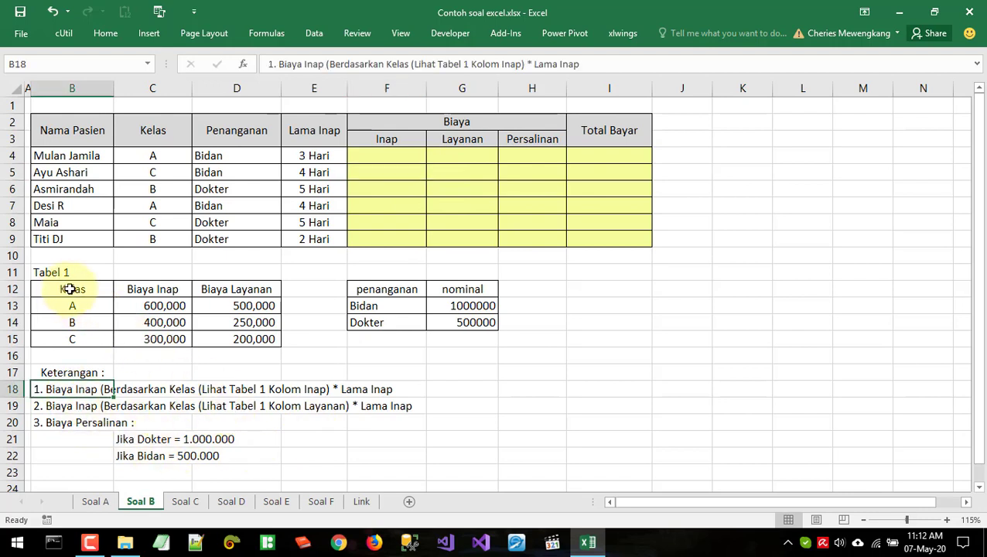
pyautogui.moveTo(71, 288); pyautogui.dragTo(233, 338)
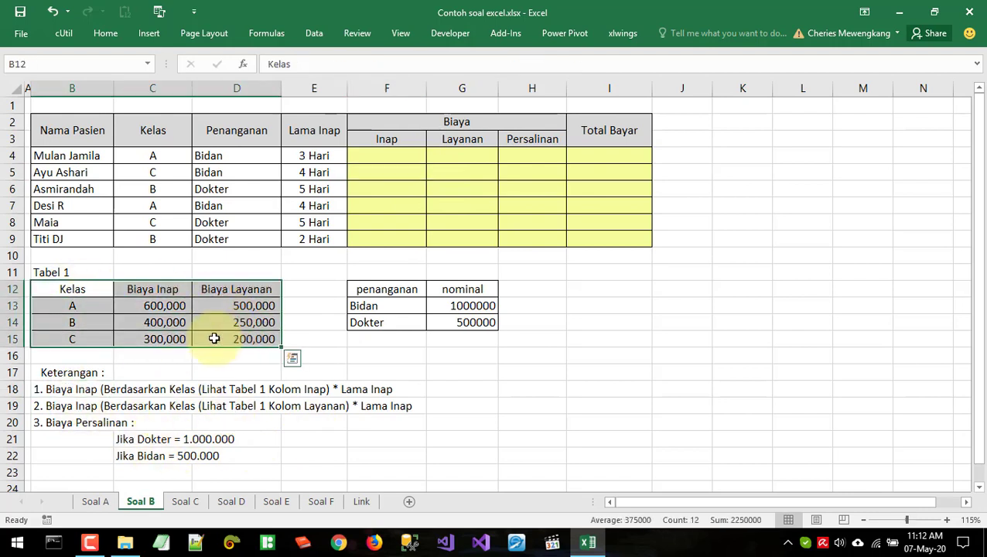
pyautogui.click(96, 321)
# Enter the exact-match Biaya Inap formula =VLOOKUP(C4,$B$13:$C$15,2,FALSE) in F4
pyautogui.click(387, 157)
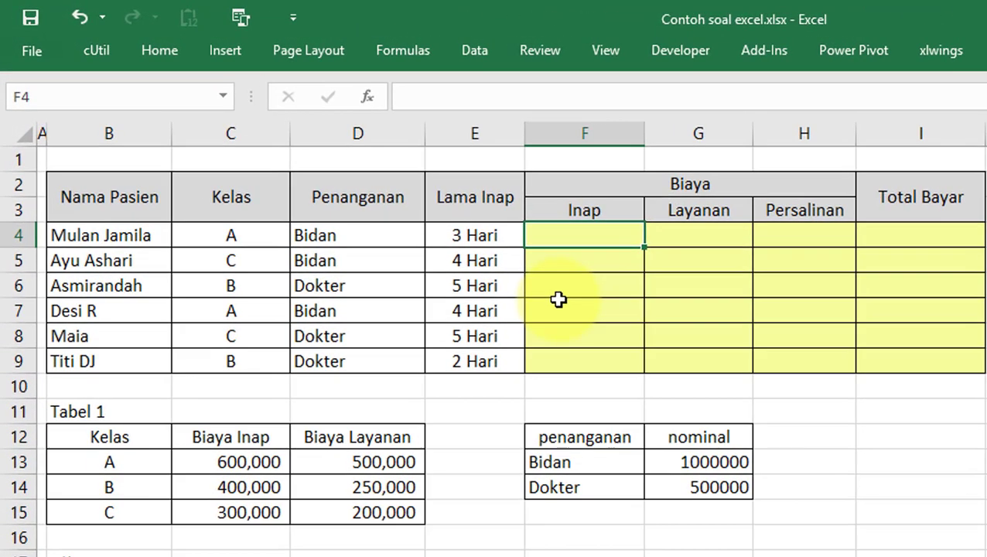
pyautogui.write('=L')
pyautogui.press('BackSpace')
pyautogui.write('VLOOKUP(')
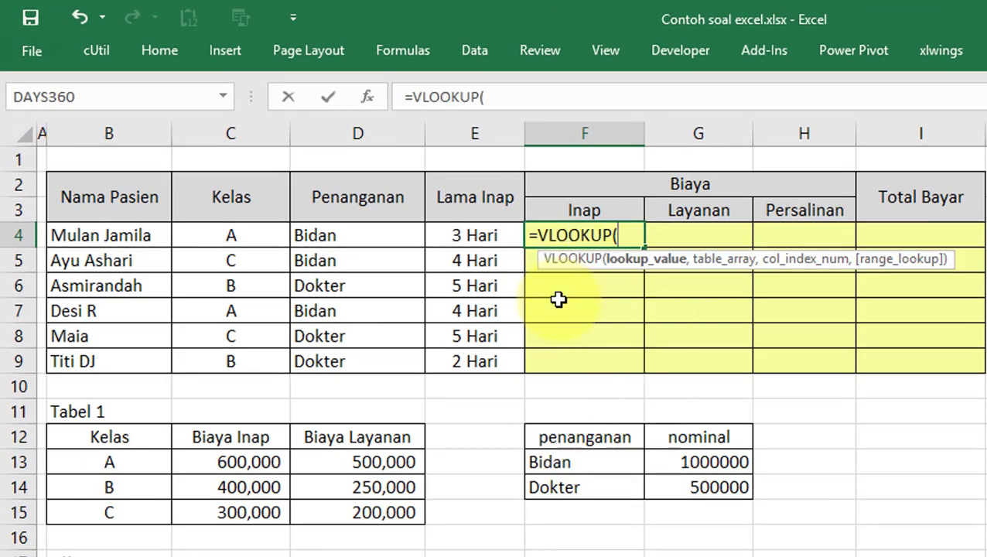
pyautogui.click(213, 235)
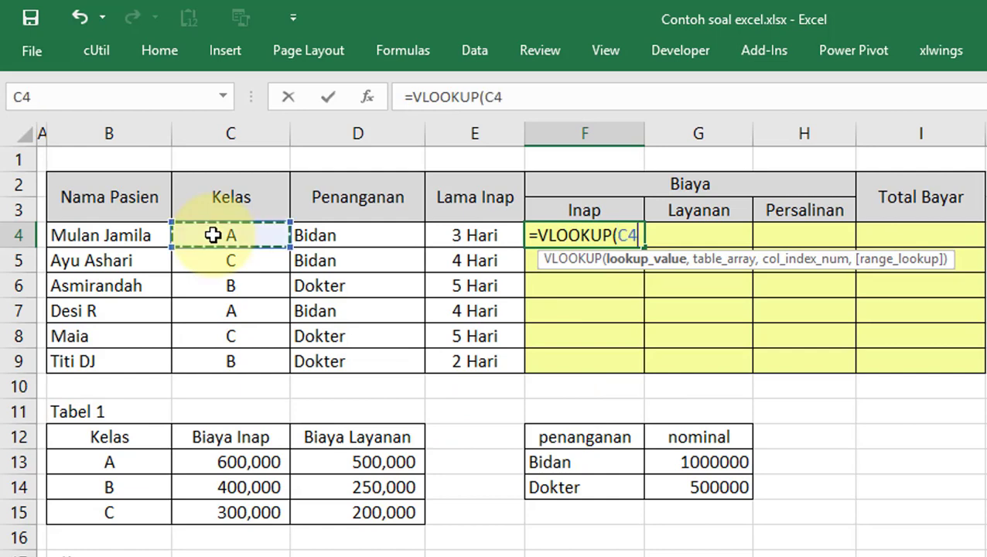
pyautogui.write(',')
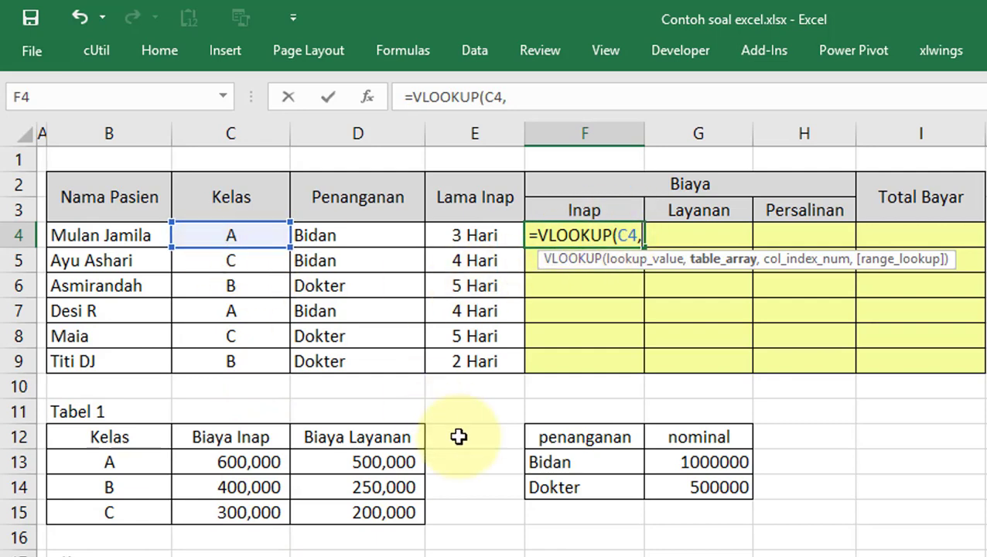
pyautogui.moveTo(104, 458); pyautogui.dragTo(246, 514)
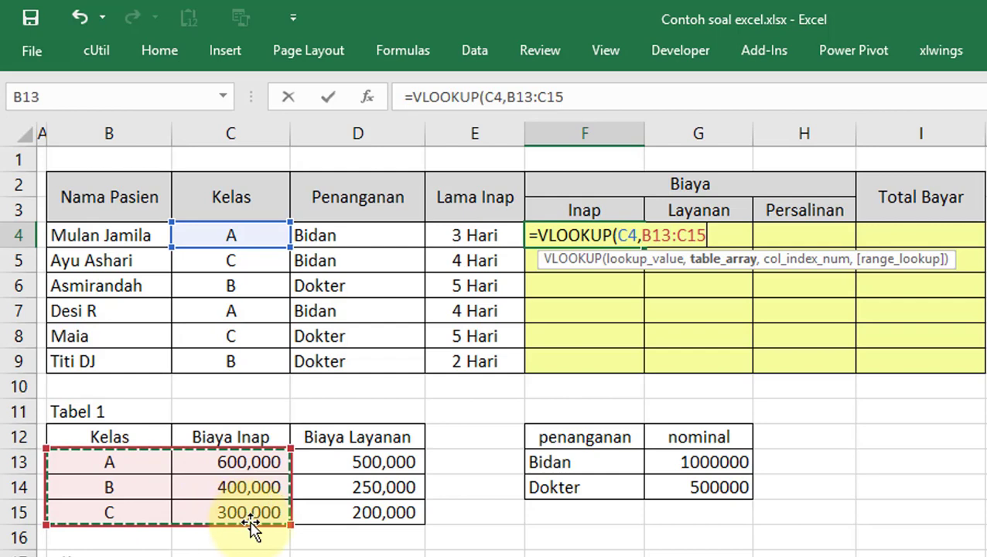
pyautogui.press('F4')
pyautogui.write(',')
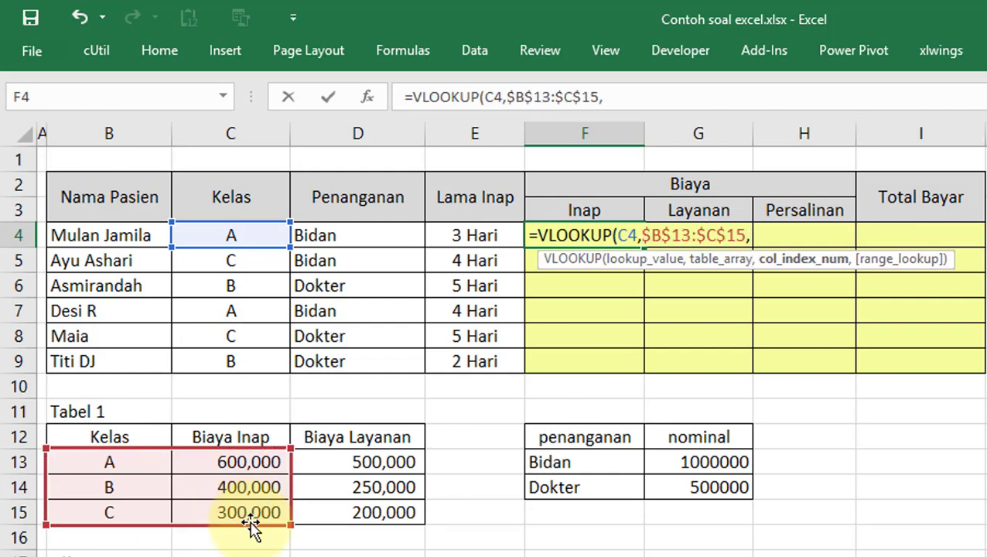
pyautogui.write('2,')
pyautogui.press('Down')
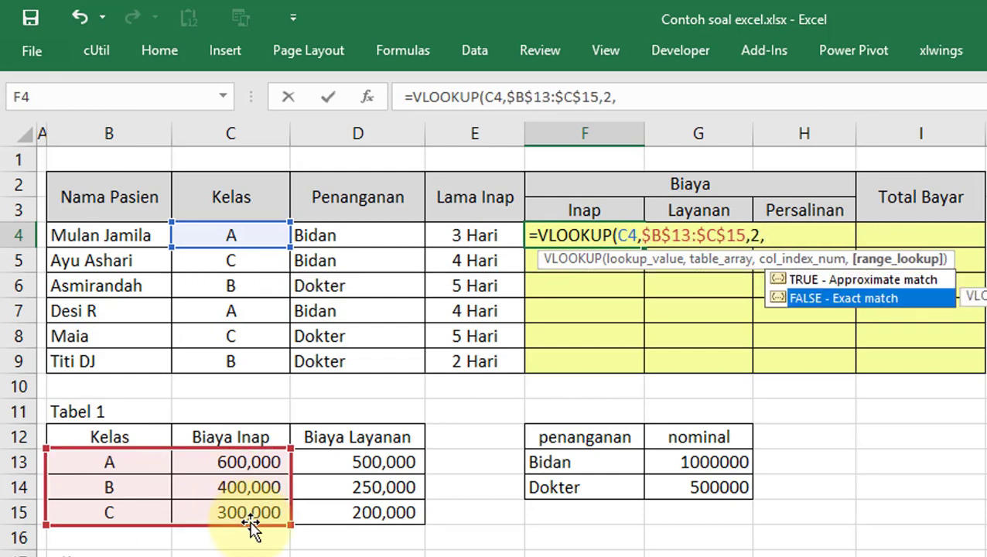
pyautogui.press('Tab')
pyautogui.write(')')
pyautogui.press('Return')
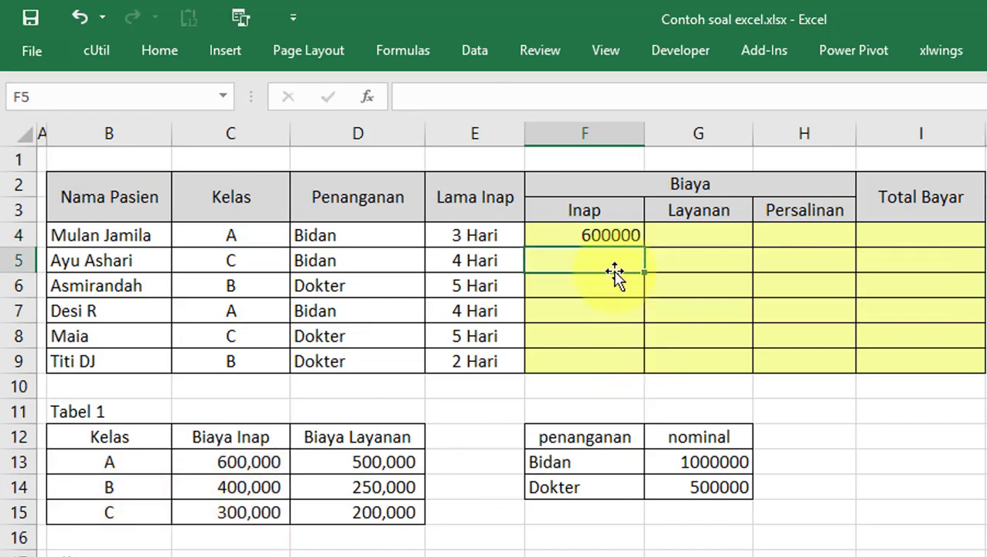
# Fill the Inap formula from F4 down to F9 and format F4:I9 with thousands separators and no decimals
pyautogui.click(606, 236)
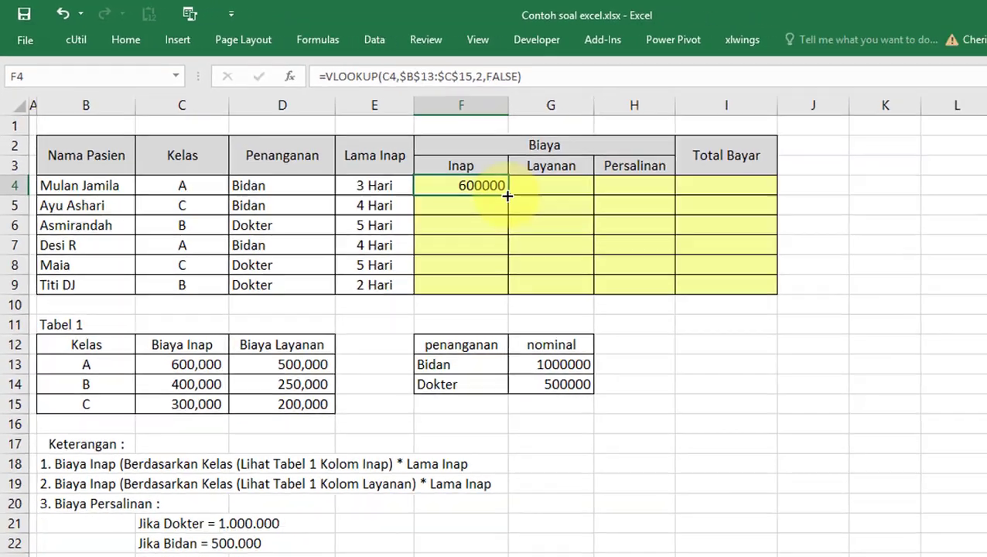
pyautogui.doubleClick(641, 247)
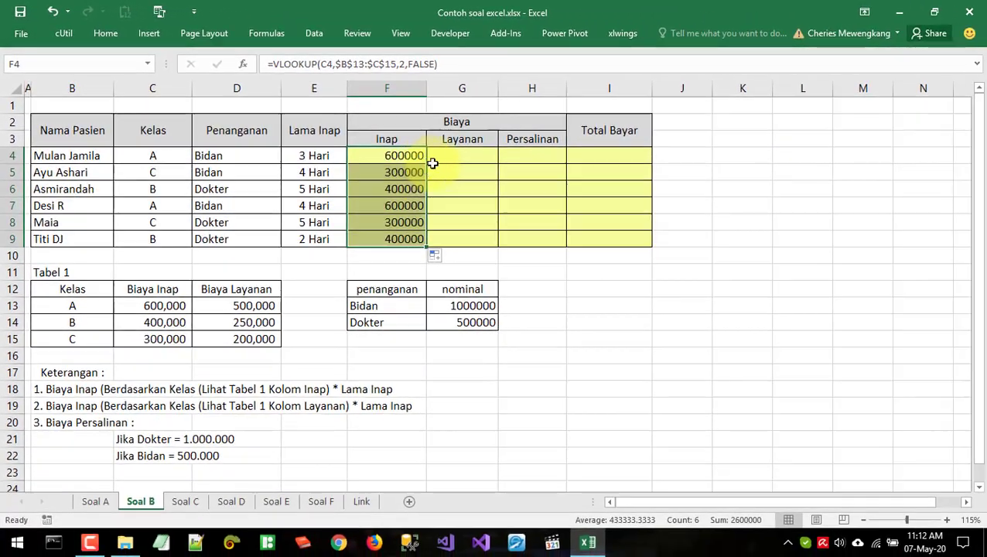
pyautogui.keyDown('shift'); pyautogui.click(918, 360); pyautogui.keyUp('shift')
pyautogui.click(105, 33)
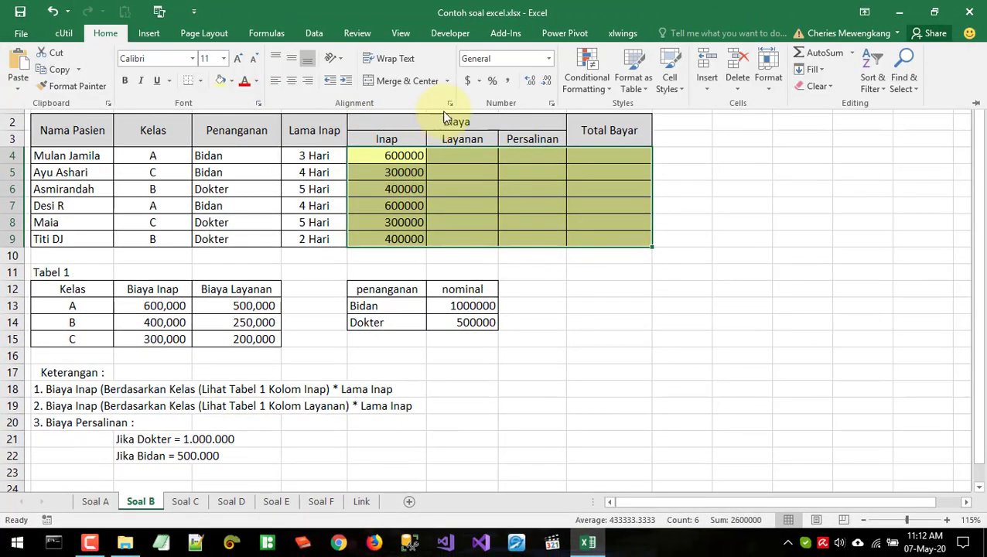
pyautogui.click(506, 81)
pyautogui.click(546, 81)
pyautogui.click(546, 81)
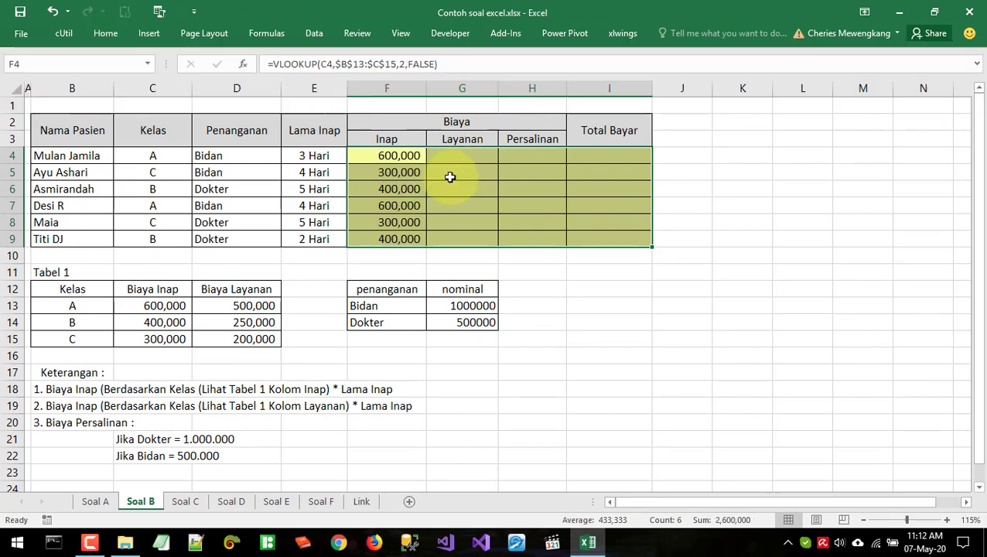
pyautogui.click(393, 188)
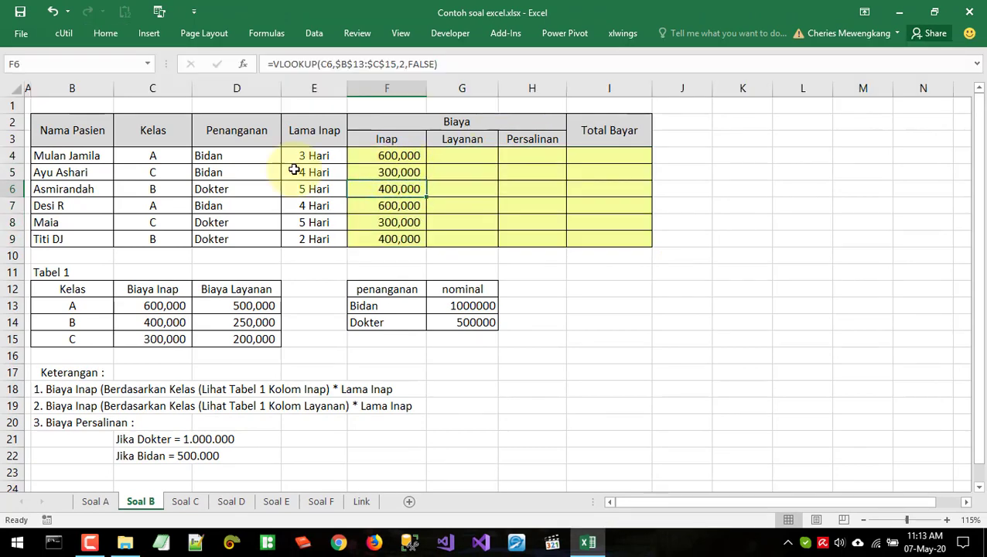
pyautogui.click(378, 172)
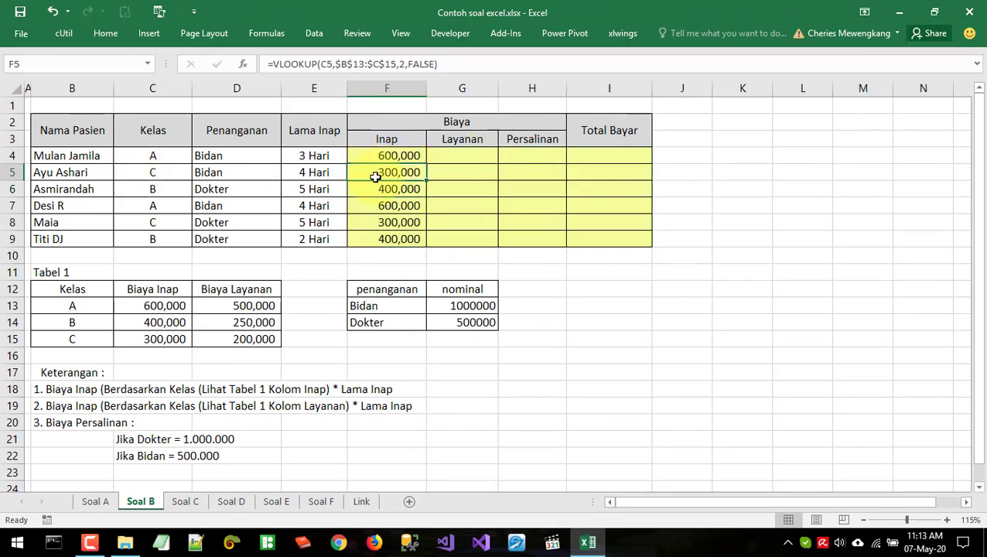
pyautogui.click(150, 189)
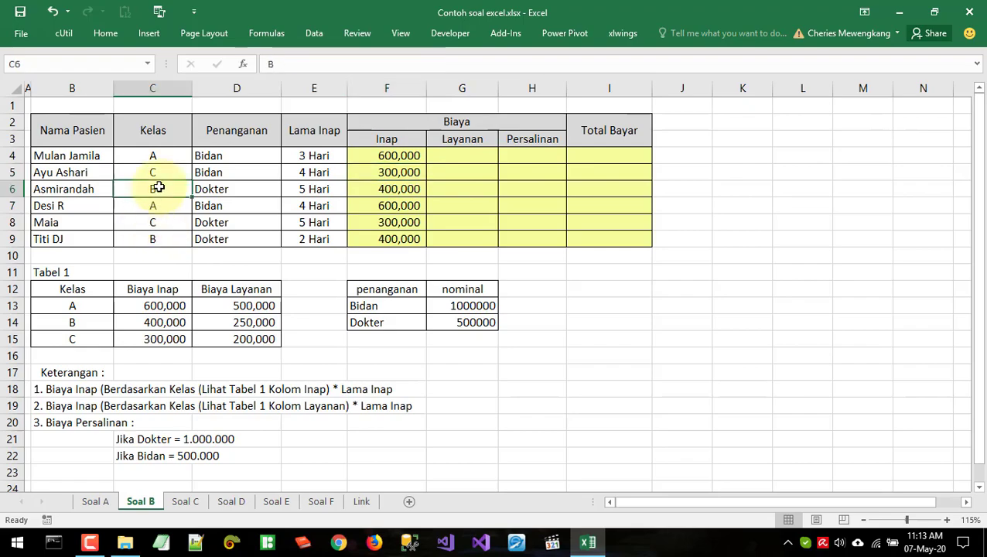
# Enter the Biaya Layanan formula =VLOOKUP(C4,$B$13:$D$15,3,FALSE) in G4 and fill it down to G9
pyautogui.click(467, 160)
pyautogui.write('=VLOOKUP(')
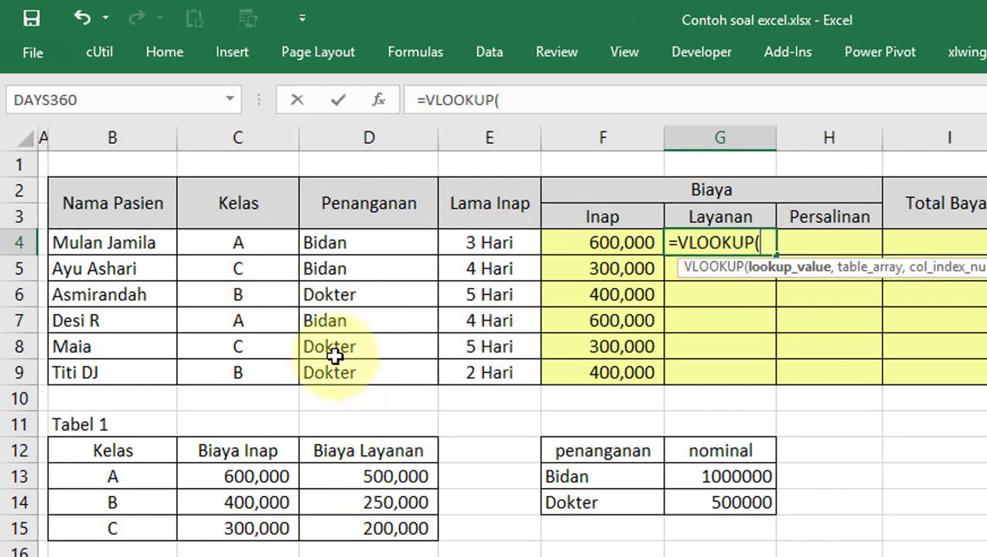
pyautogui.click(256, 246)
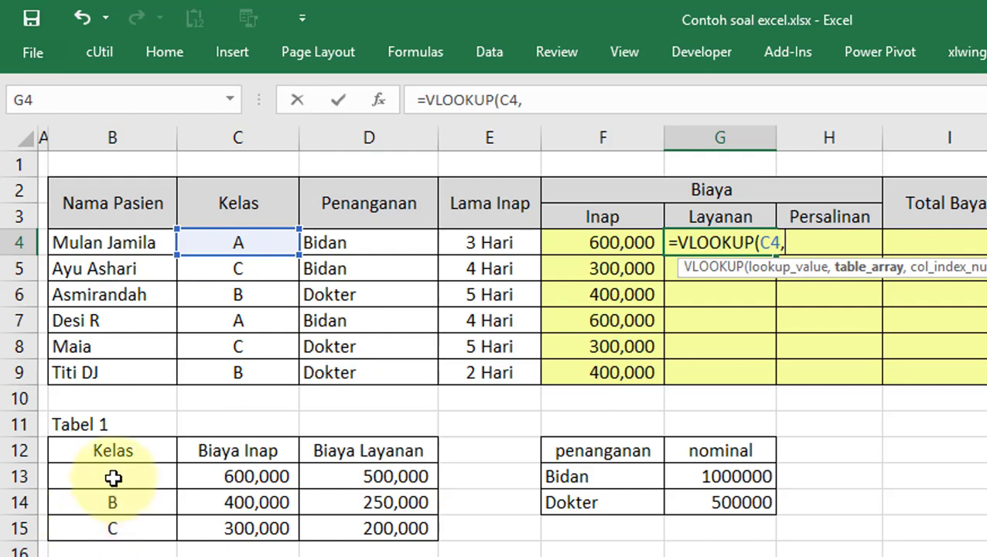
pyautogui.moveTo(113, 478); pyautogui.dragTo(352, 532)
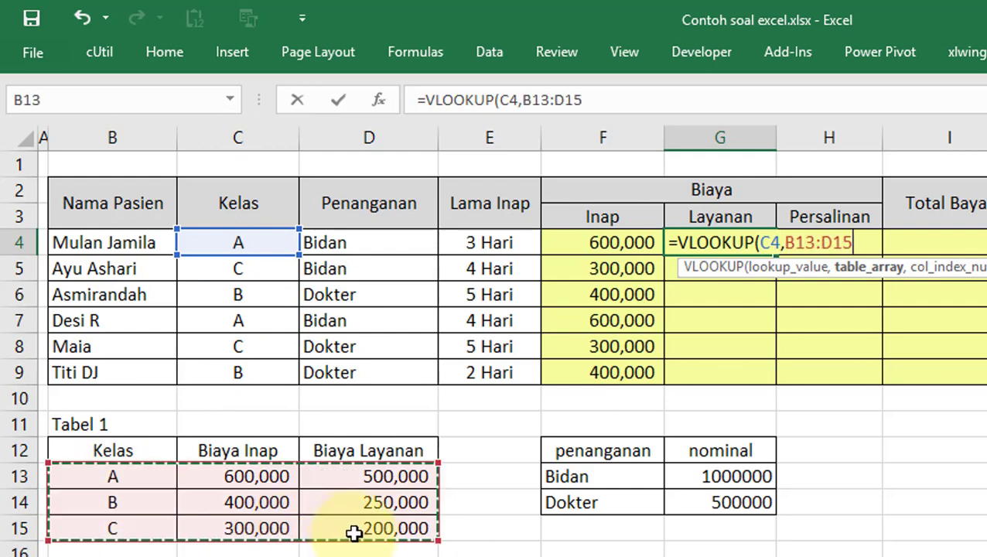
pyautogui.press('F4')
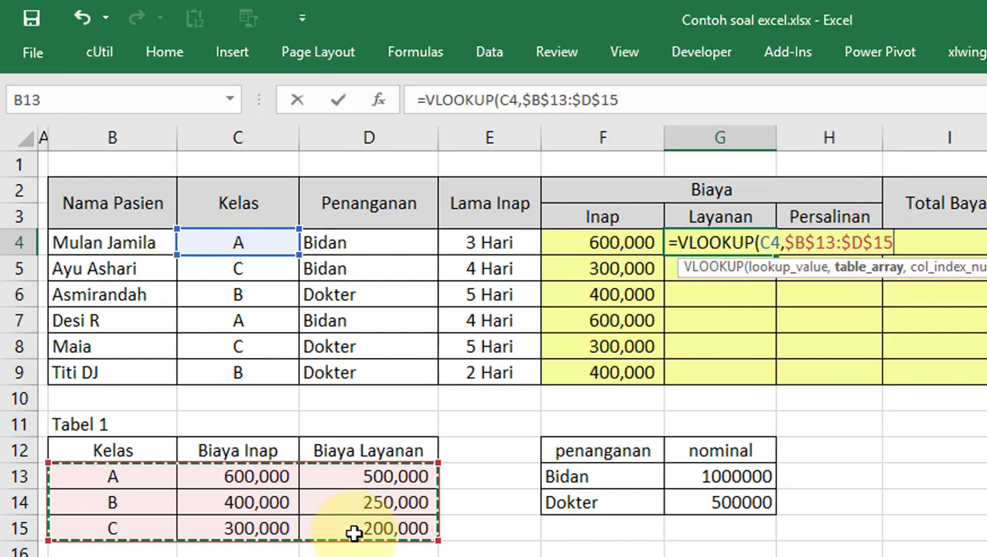
pyautogui.write(',')
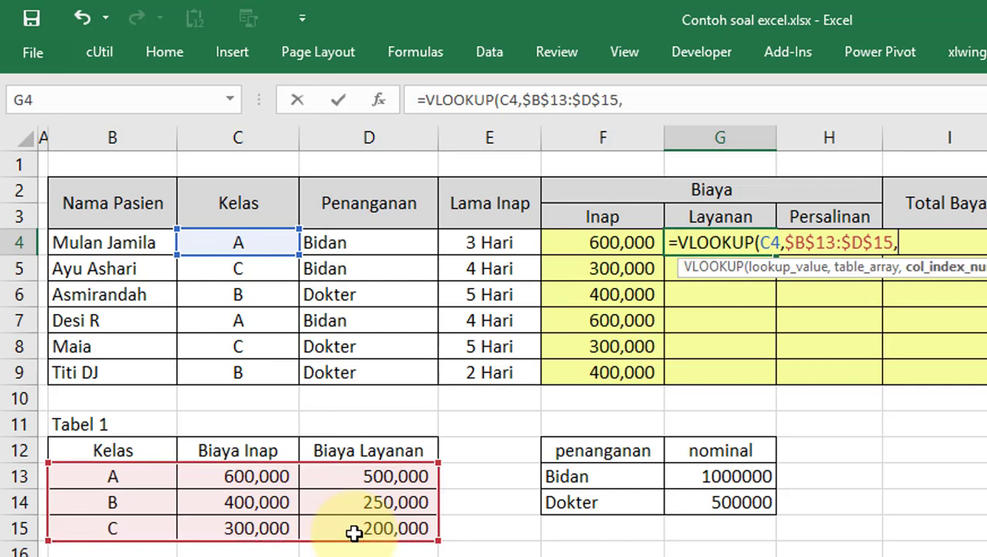
pyautogui.write('3,')
pyautogui.press('Down')
pyautogui.press('Tab')
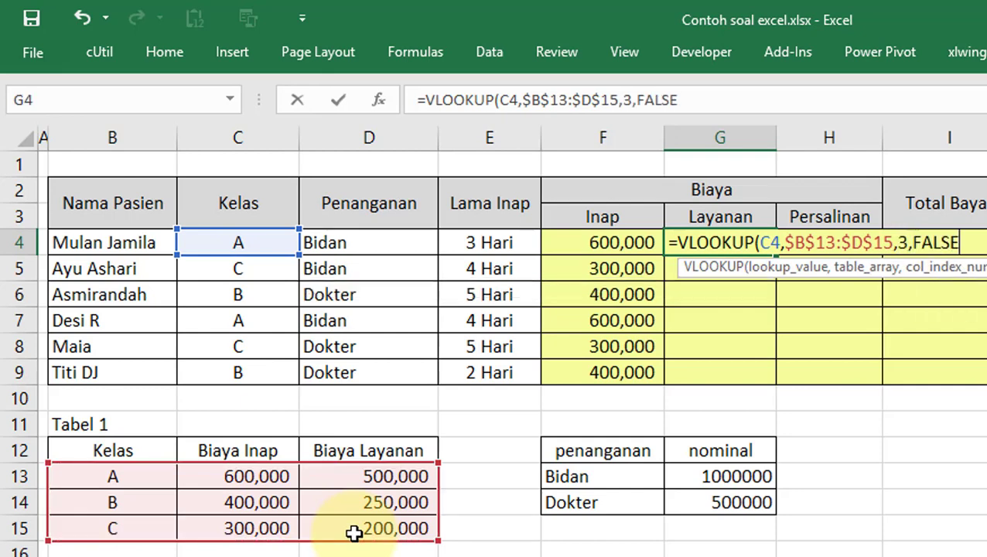
pyautogui.press('Return')
pyautogui.press('Up')
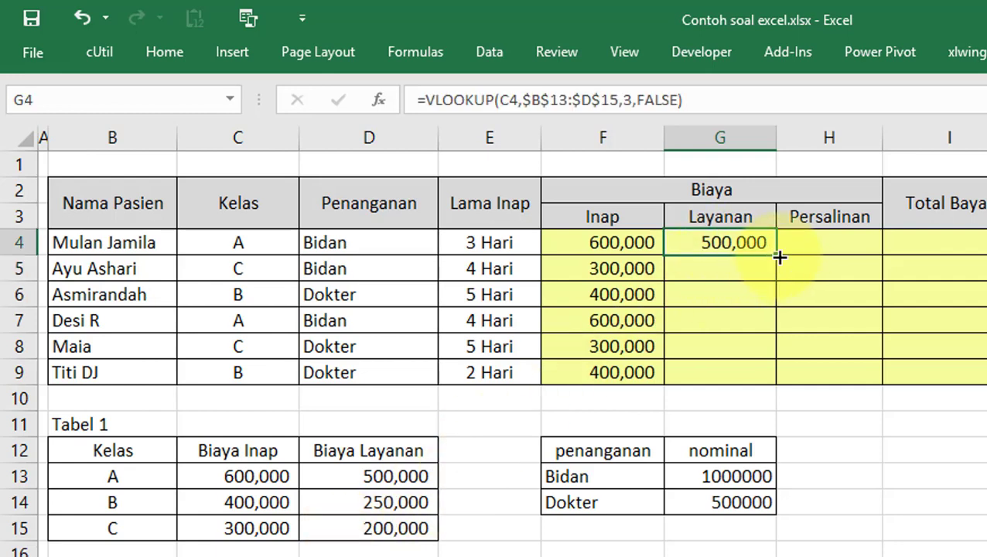
pyautogui.doubleClick(779, 257)
# Check the Layanan and Inap results, and examine the nominal amounts for Bidan and Dokter in the penanganan table
pyautogui.click(738, 296)
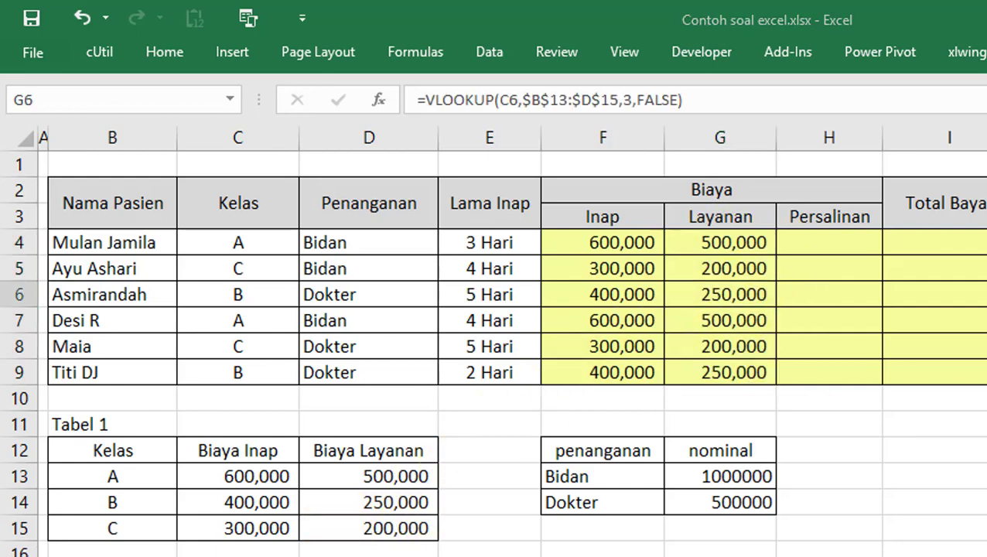
pyautogui.click(744, 268)
pyautogui.moveTo(591, 243); pyautogui.dragTo(588, 318)
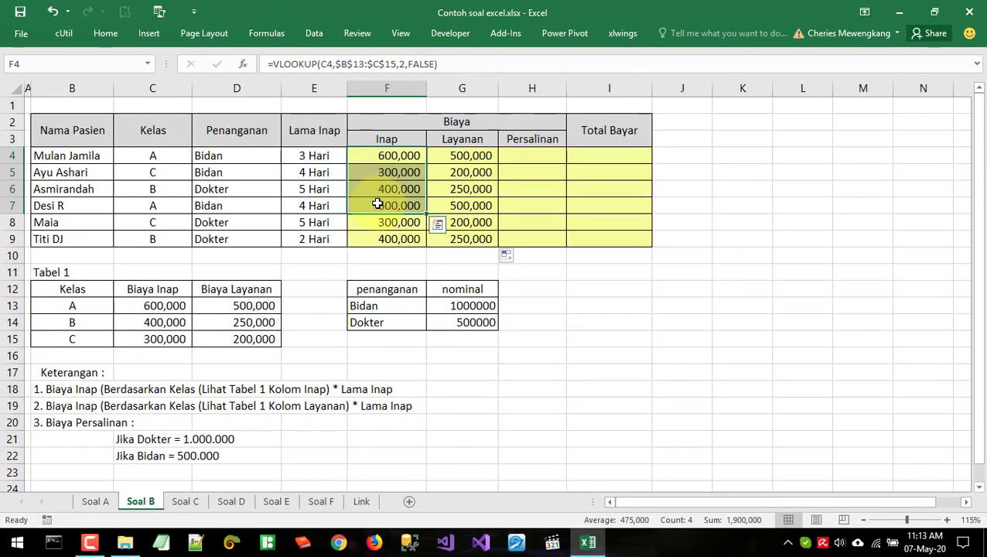
pyautogui.moveTo(458, 150)
pyautogui.mouseDown()
pyautogui.moveTo(455, 220)
pyautogui.moveTo(469, 203)
pyautogui.moveTo(464, 157)
pyautogui.mouseUp()
pyautogui.click(514, 158)
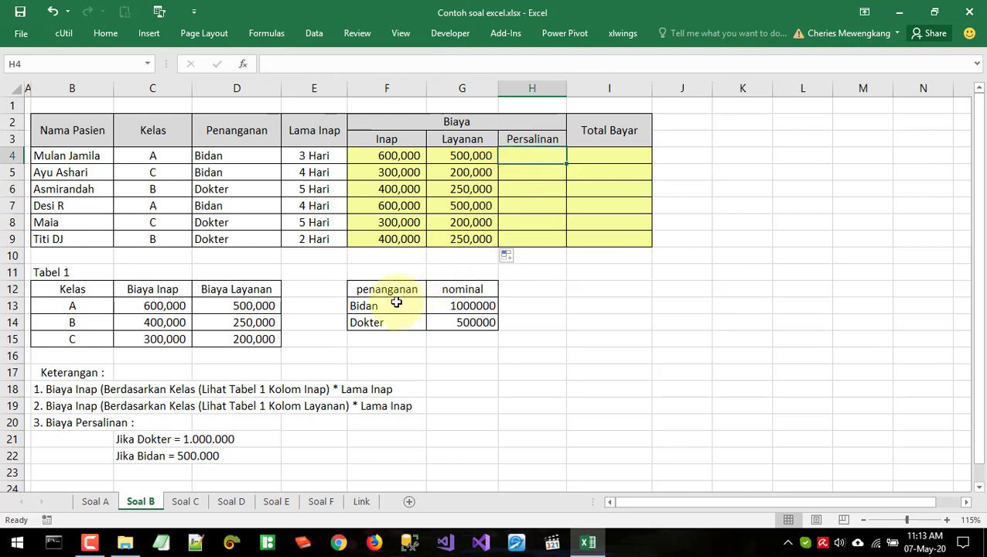
pyautogui.moveTo(385, 288); pyautogui.dragTo(460, 322)
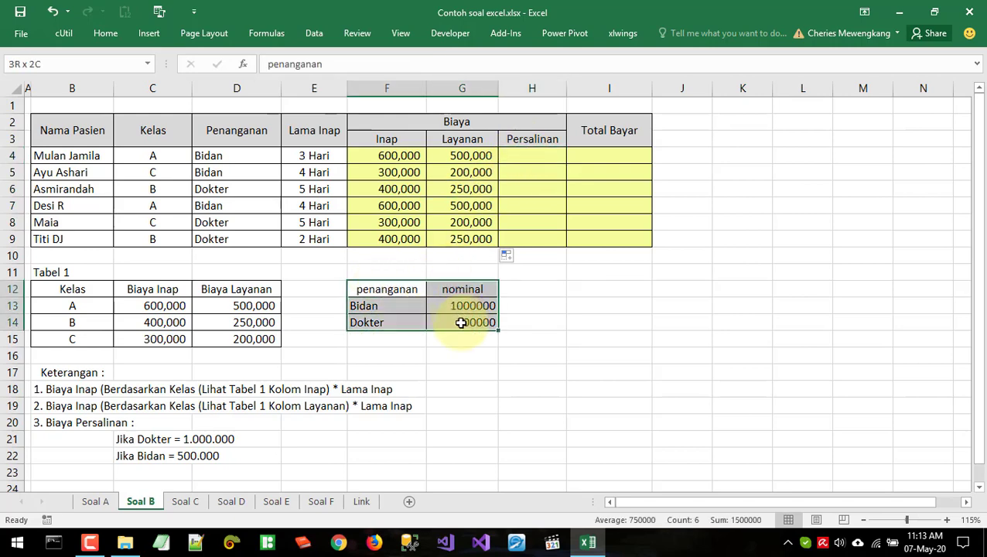
pyautogui.moveTo(403, 308); pyautogui.dragTo(445, 312)
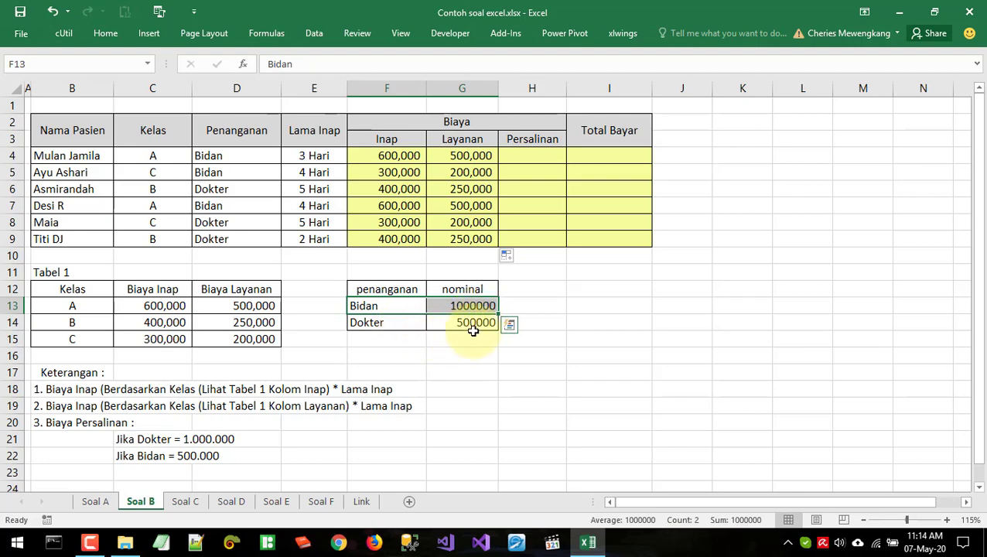
pyautogui.click(450, 323)
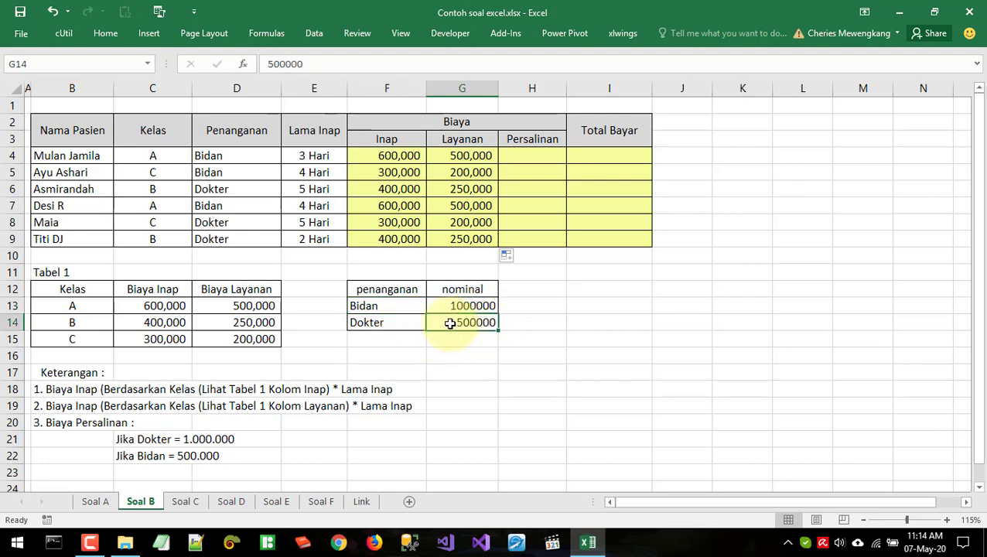
pyautogui.click(448, 306)
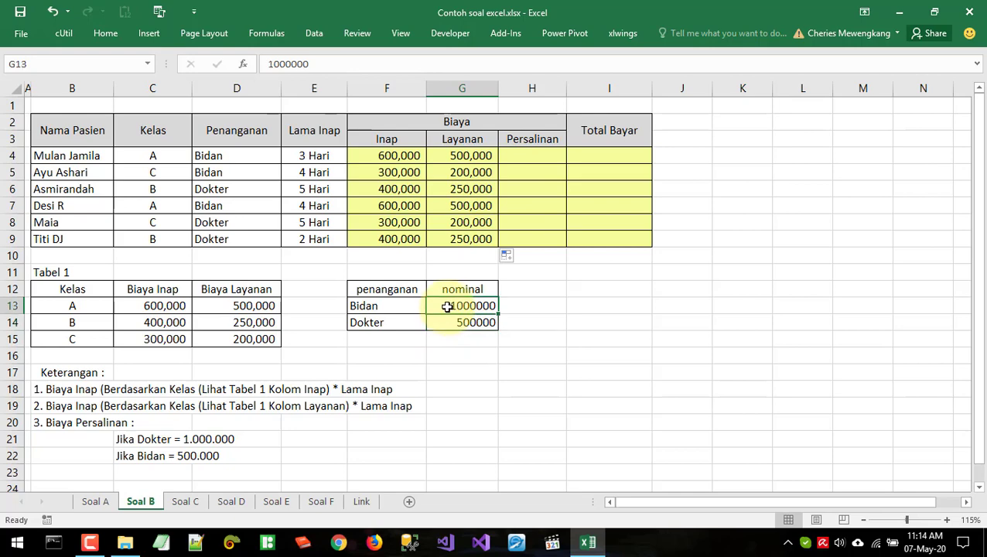
pyautogui.click(511, 155)
pyautogui.write('=')
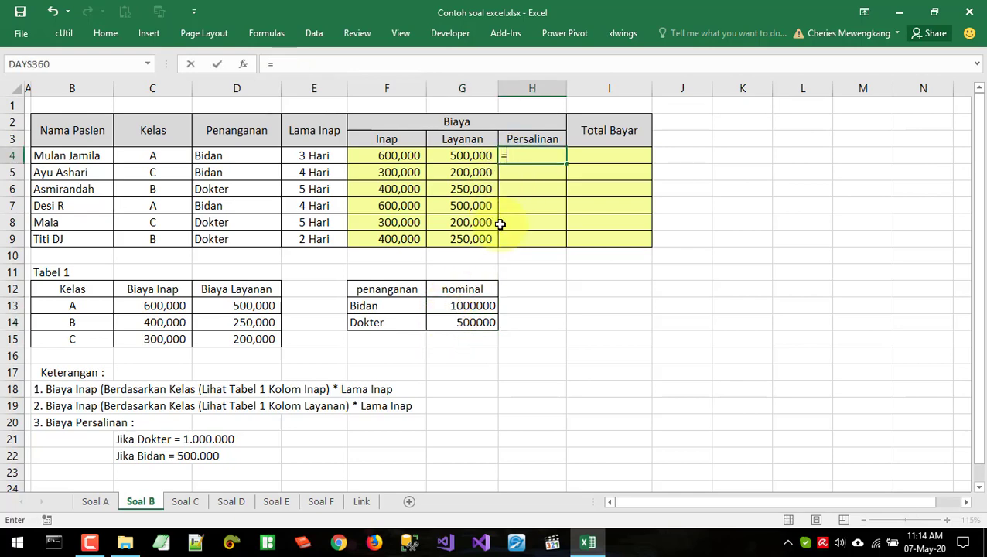
pyautogui.write('if(')
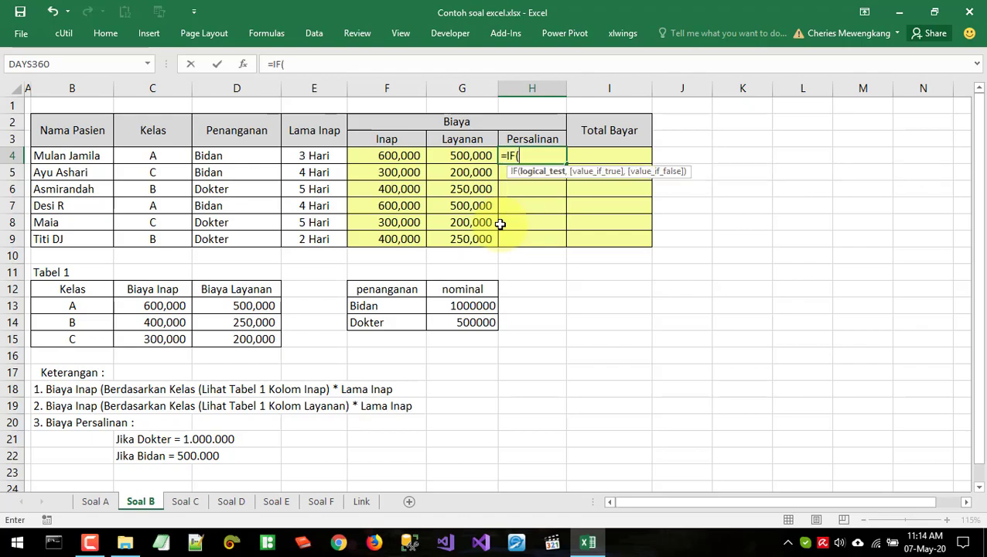
pyautogui.press('BackSpace')
pyautogui.press('BackSpace')
pyautogui.press('BackSpace')
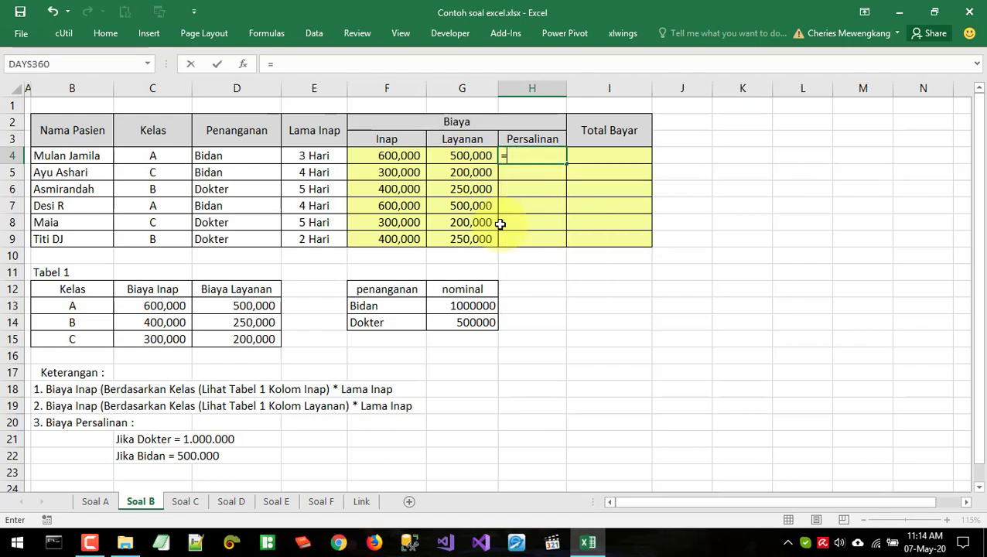
pyautogui.write('vl')
pyautogui.press('Tab')
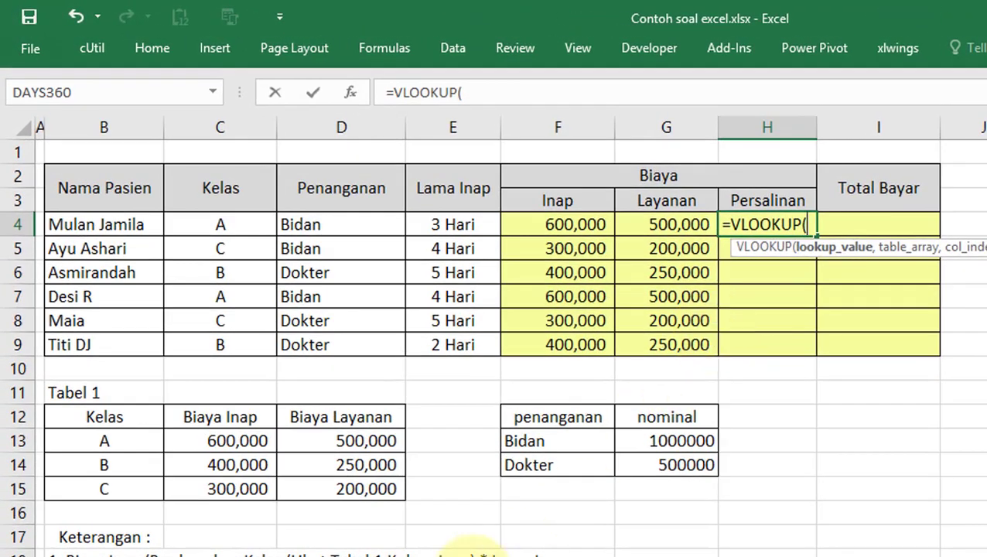
pyautogui.scroll(-2, 449, 518)
pyautogui.scroll(2, 448, 519)
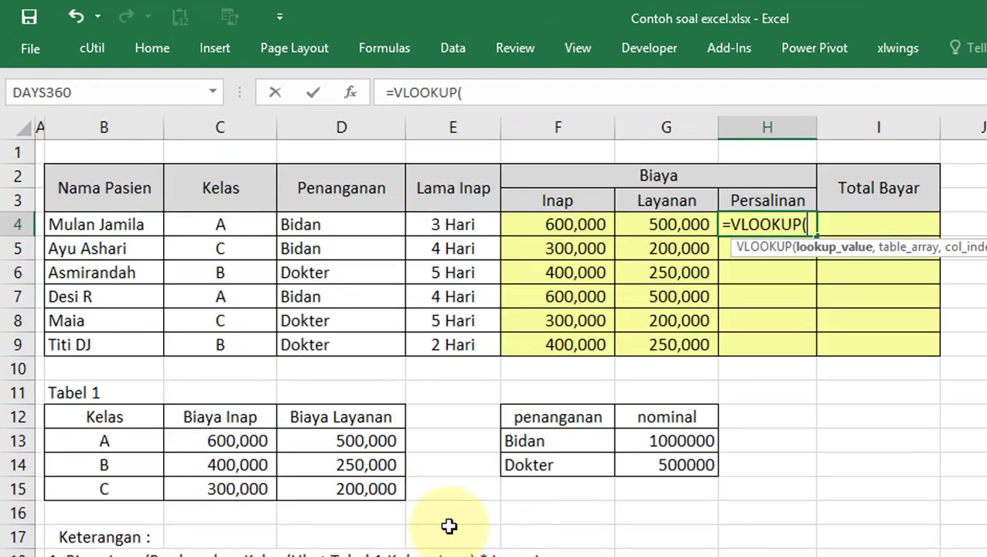
pyautogui.press('Escape')
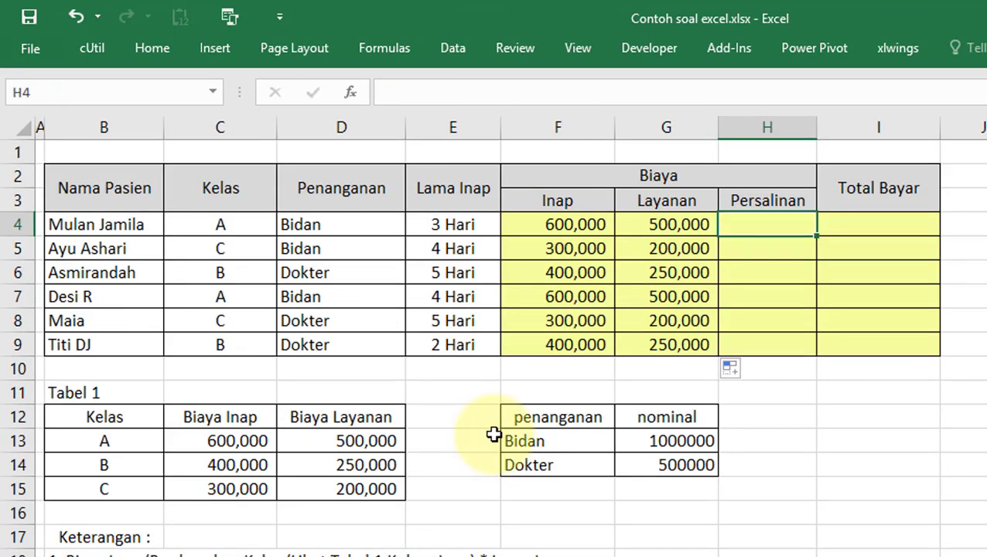
# Enter the Persalinan formula =VLOOKUP(D4,F13:G14,2,FALSE) in H4 to look up the penanganan amount
pyautogui.write('=VLO')
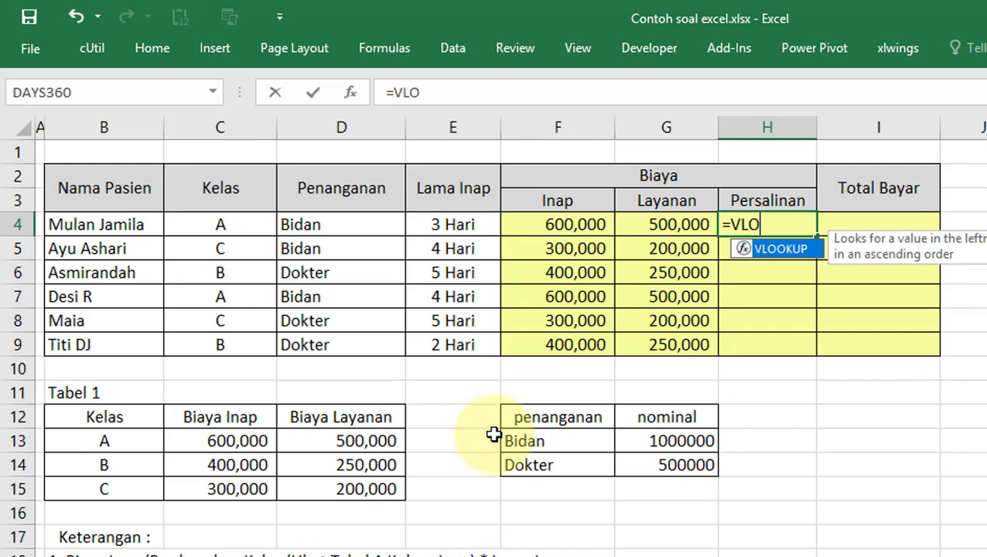
pyautogui.press('BackSpace')
pyautogui.press('BackSpace')
pyautogui.write('VLOOKUP(')
pyautogui.press('Tab')
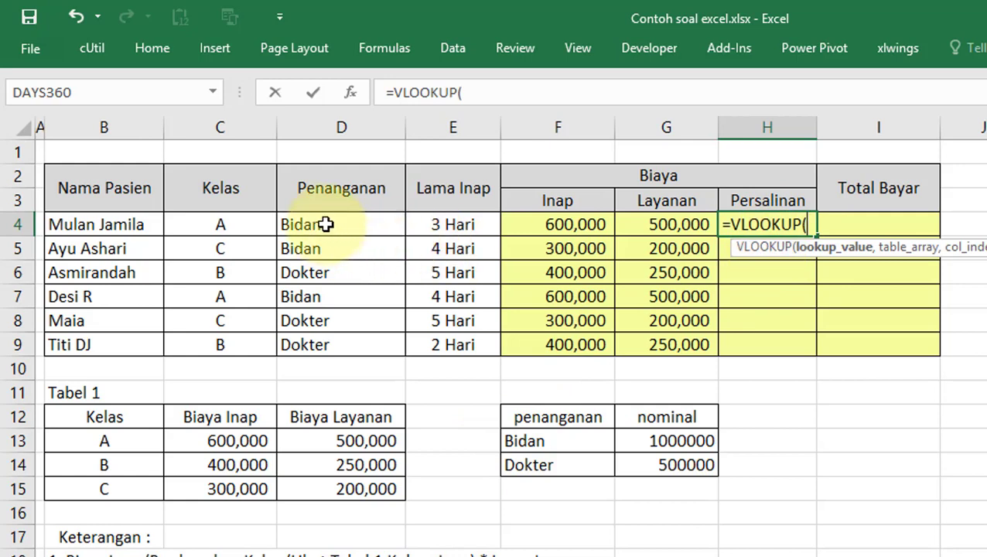
pyautogui.click(326, 224)
pyautogui.write(',')
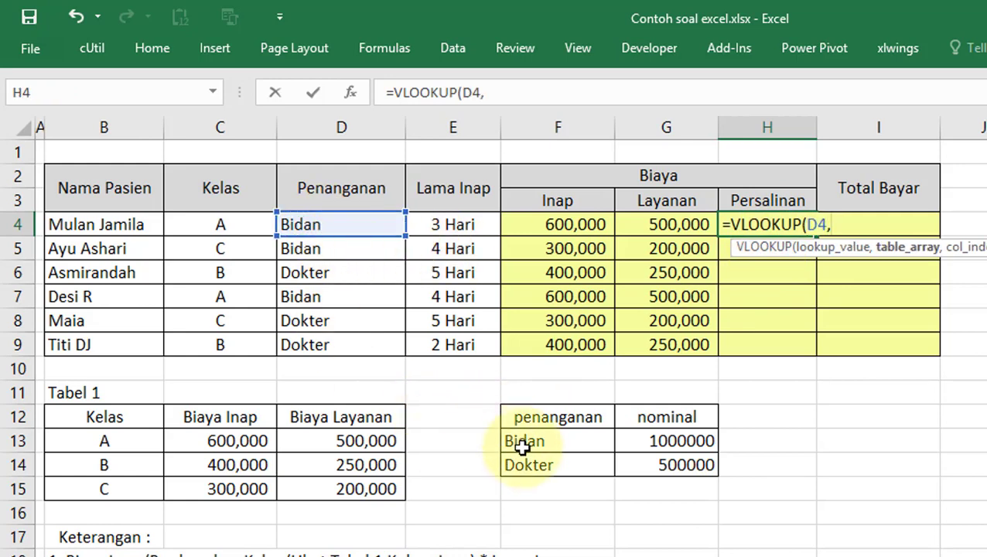
pyautogui.moveTo(520, 441); pyautogui.dragTo(648, 461)
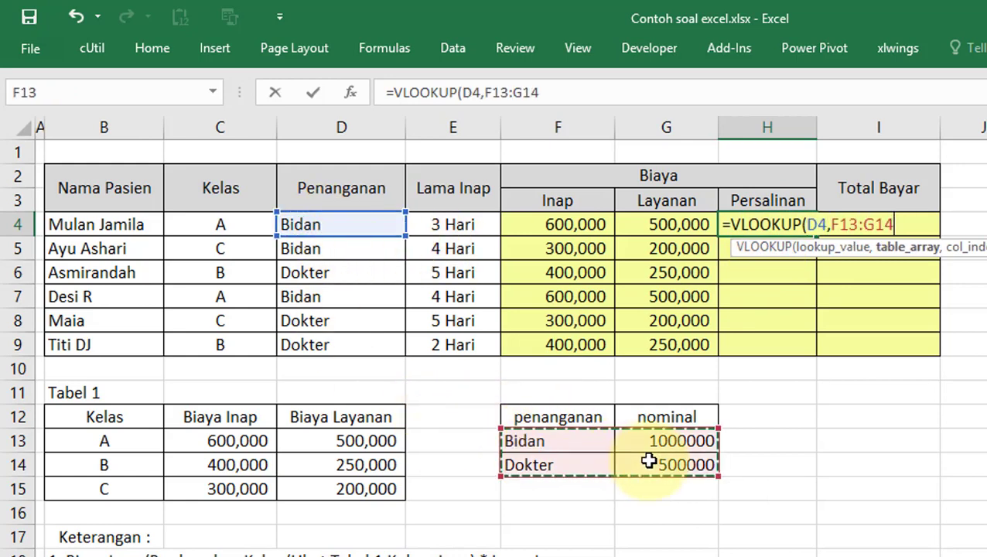
pyautogui.write(',2,')
pyautogui.press('Down')
pyautogui.press('Tab')
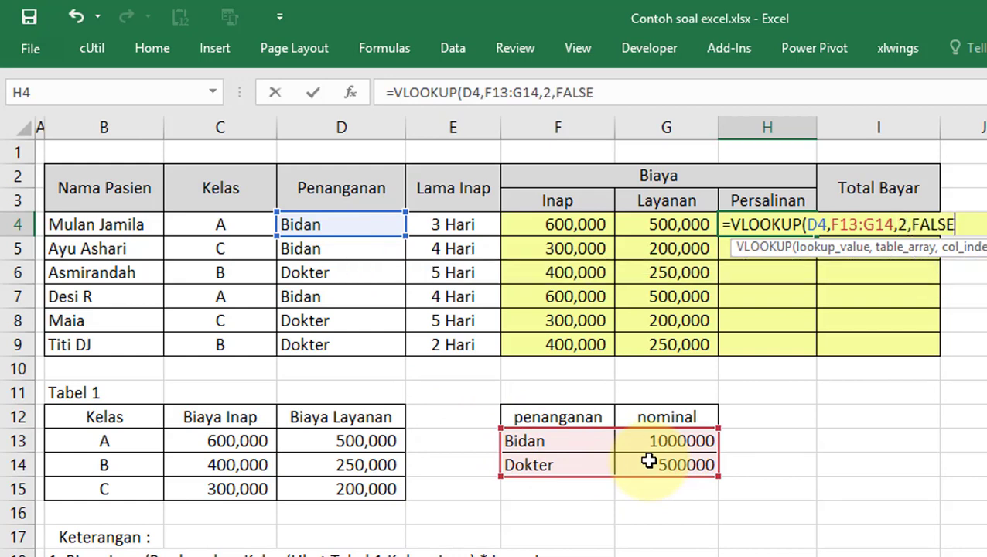
pyautogui.press('Return')
# Try to fill the Persalinan formula with its relative table range from H4 down to H9
pyautogui.click(762, 226)
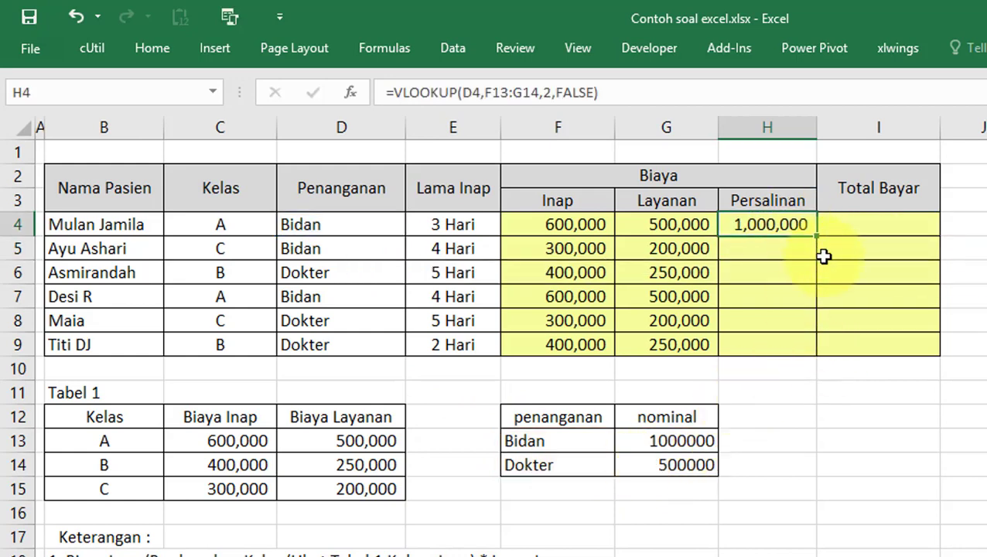
pyautogui.doubleClick(818, 240)
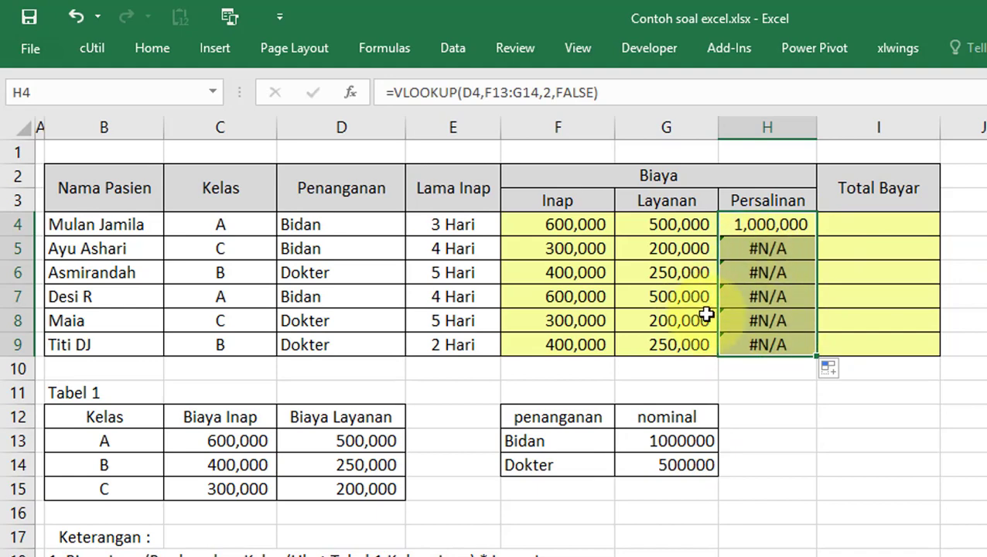
pyautogui.click(748, 248)
# Make the lookup range in H4 absolute as $F$13:$G$14 and fill the Persalinan formula down to H9
pyautogui.click(776, 222)
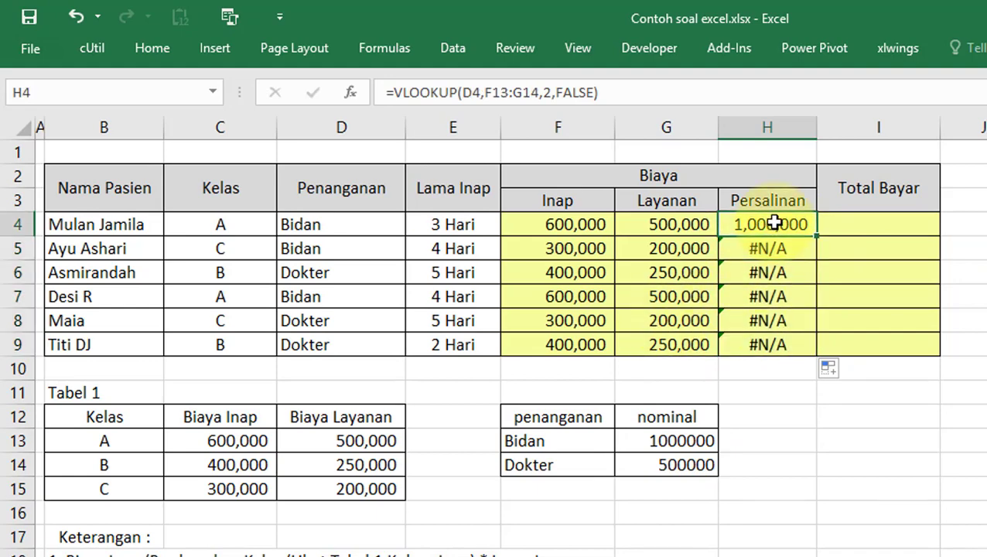
pyautogui.press('F2')
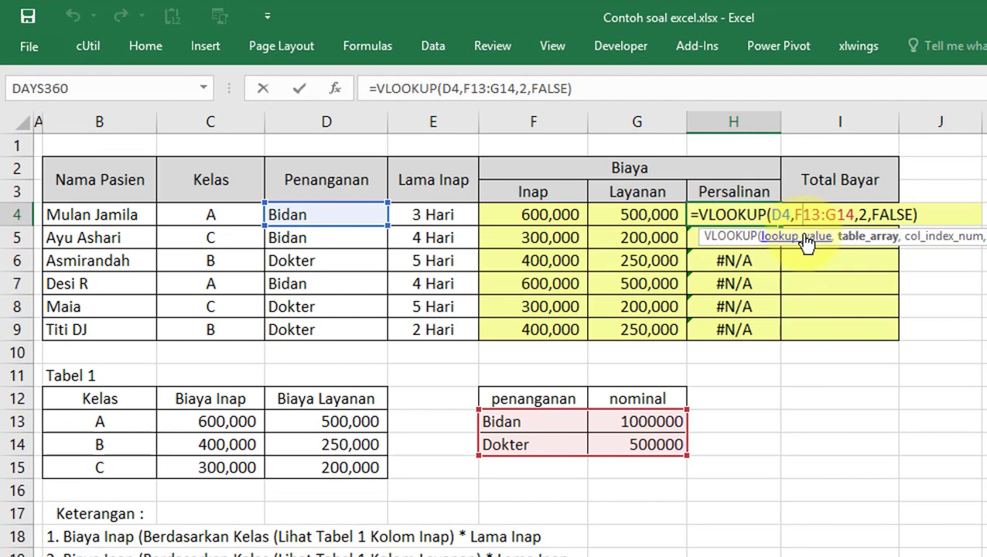
pyautogui.press('F4')
pyautogui.press('Right')
pyautogui.press('F4')
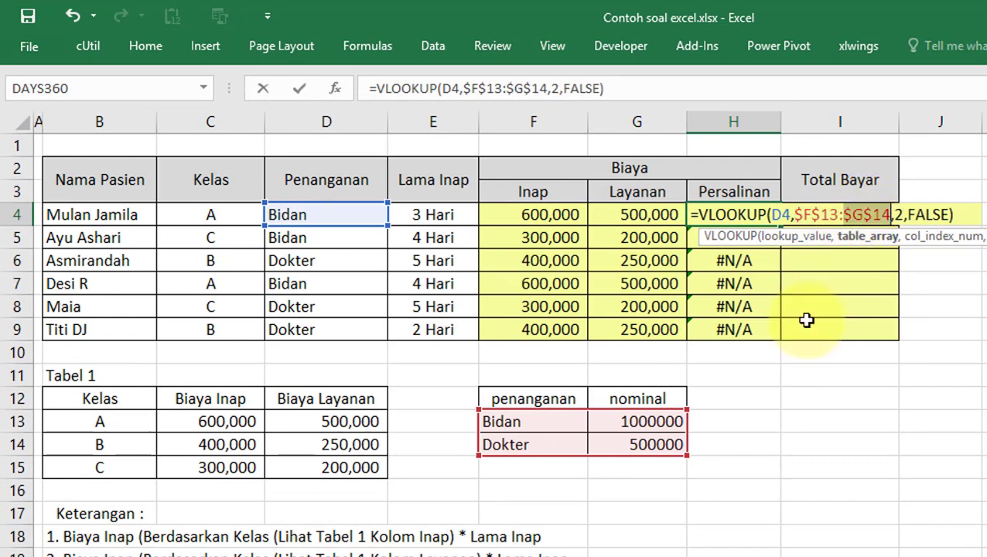
pyautogui.press('Return')
pyautogui.click(759, 220)
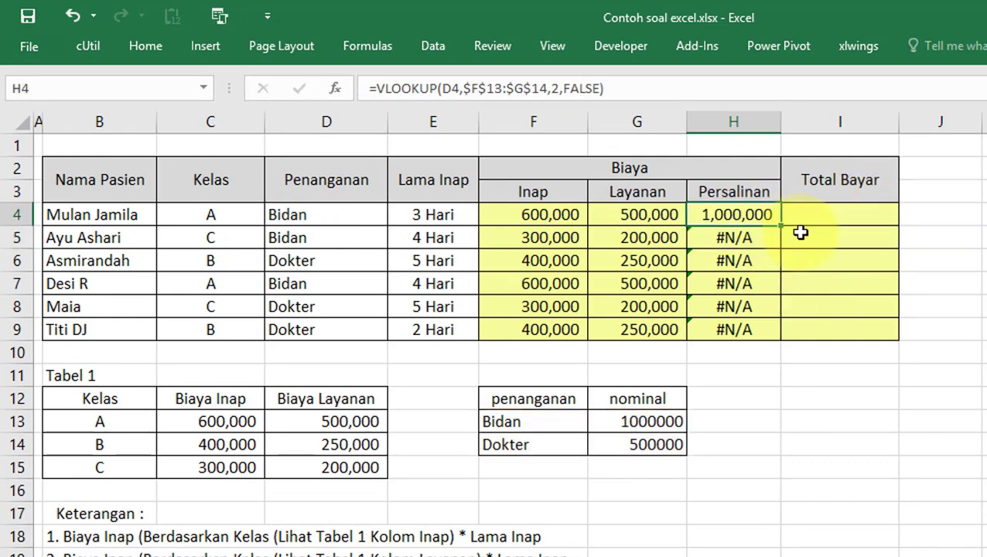
pyautogui.moveTo(782, 228); pyautogui.dragTo(762, 331)
# Compare the Persalinan amounts with the Bidan or Dokter entry in each patient's Penanganan cell
pyautogui.click(742, 284)
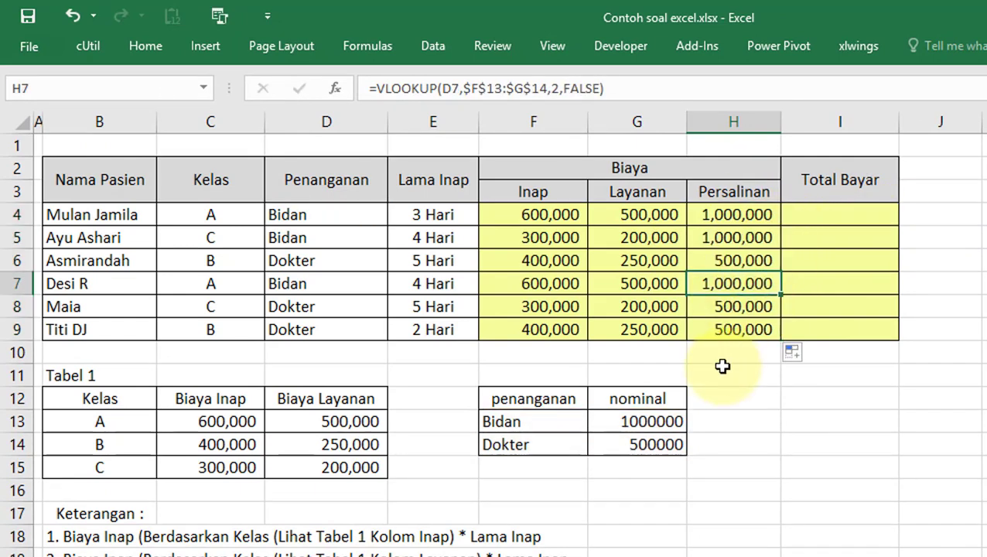
pyautogui.click(321, 218)
pyautogui.click(315, 245)
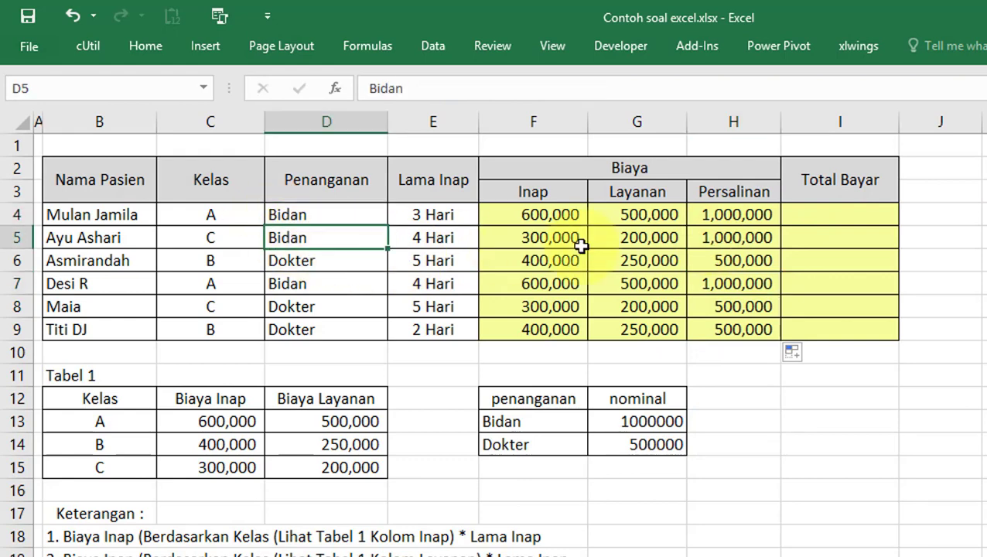
pyautogui.click(718, 262)
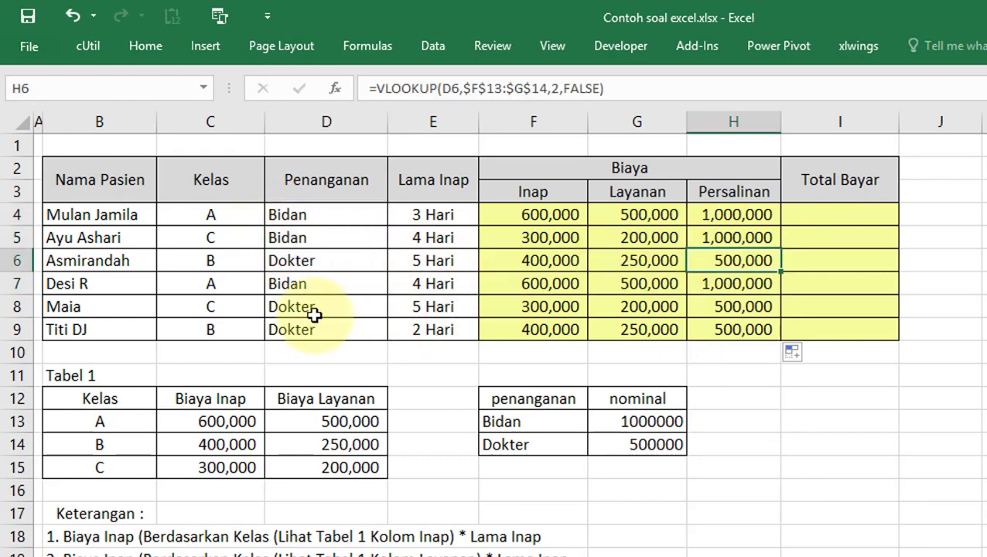
pyautogui.click(318, 286)
pyautogui.click(727, 262)
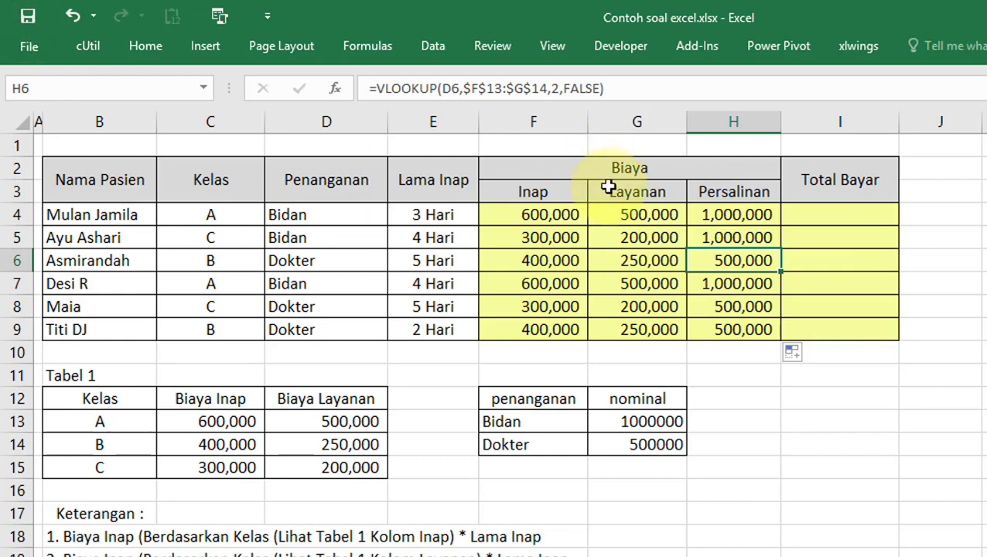
pyautogui.click(624, 241)
# Enter the Total Bayar formula =SUM(F4:H4) in I4 to add the Inap, Layanan and Persalinan costs
pyautogui.click(818, 212)
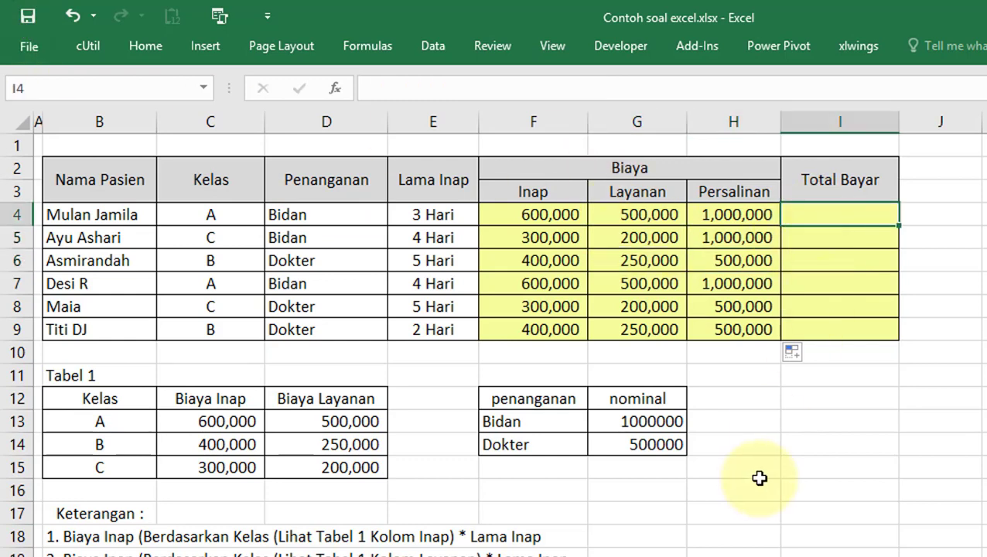
pyautogui.click(812, 189)
pyautogui.click(809, 214)
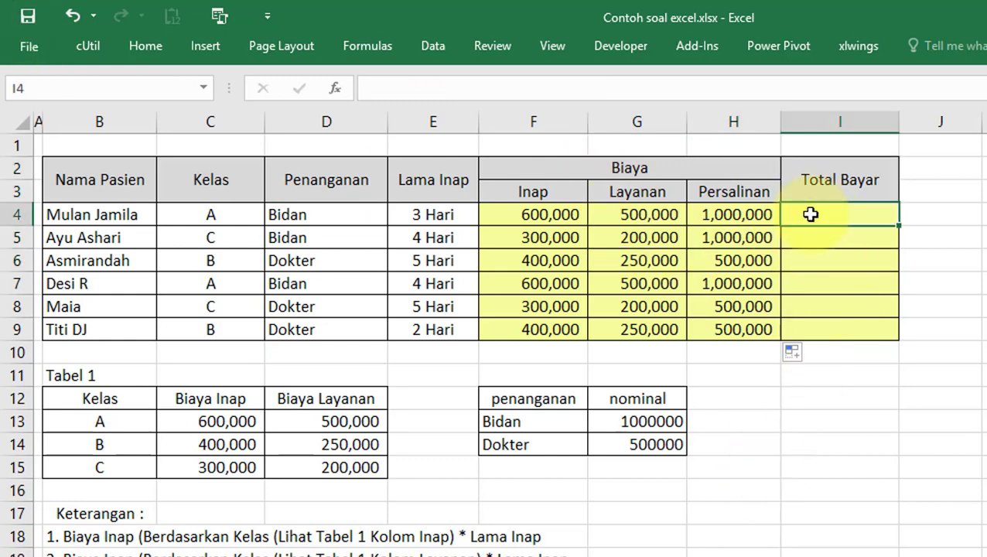
pyautogui.write('=Sum(')
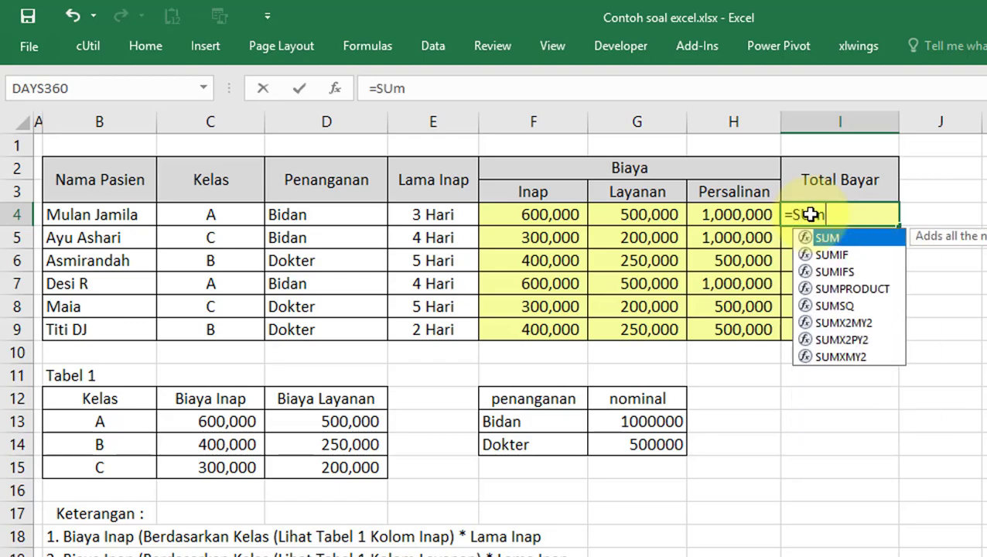
pyautogui.press('BackSpace')
pyautogui.press('BackSpace')
pyautogui.press('BackSpace')
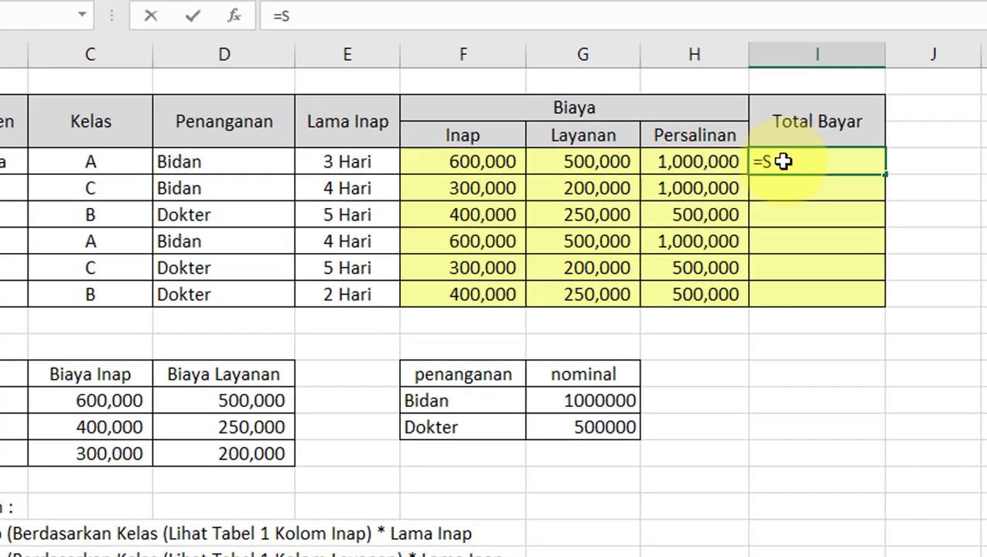
pyautogui.write('um')
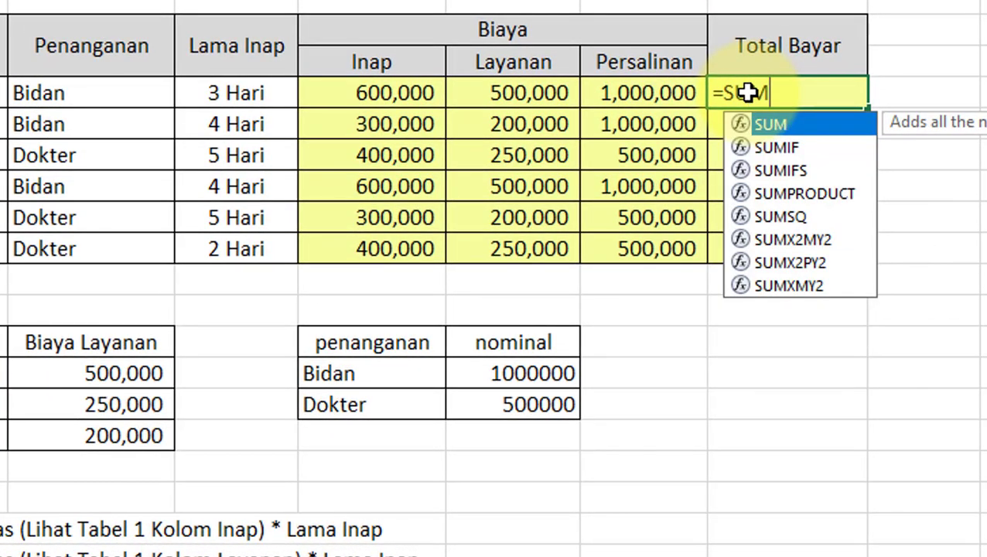
pyautogui.press('Tab')
pyautogui.press('Left')
pyautogui.press('Left')
pyautogui.press('Left')
pyautogui.press('Left')
pyautogui.press('Right')
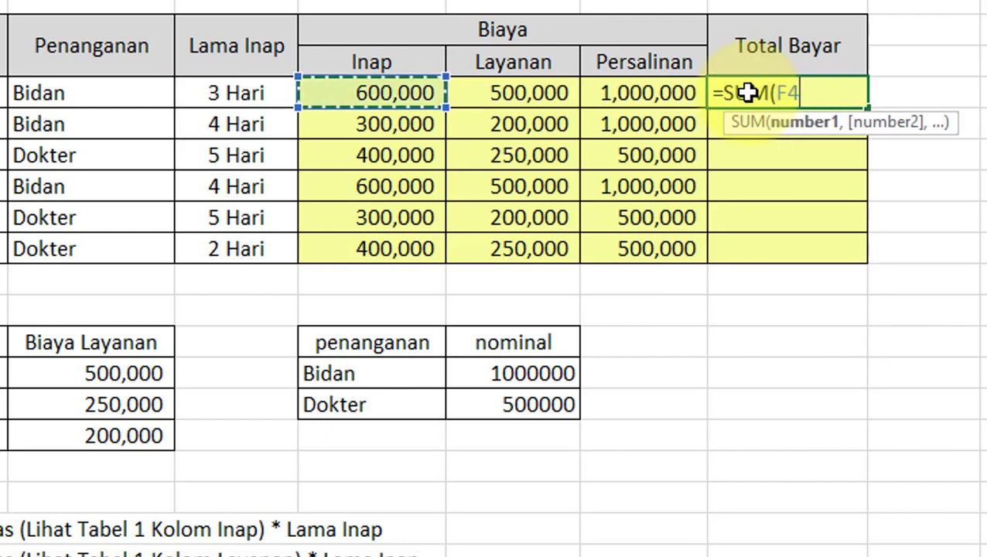
pyautogui.hotkey('shift', 'Right')
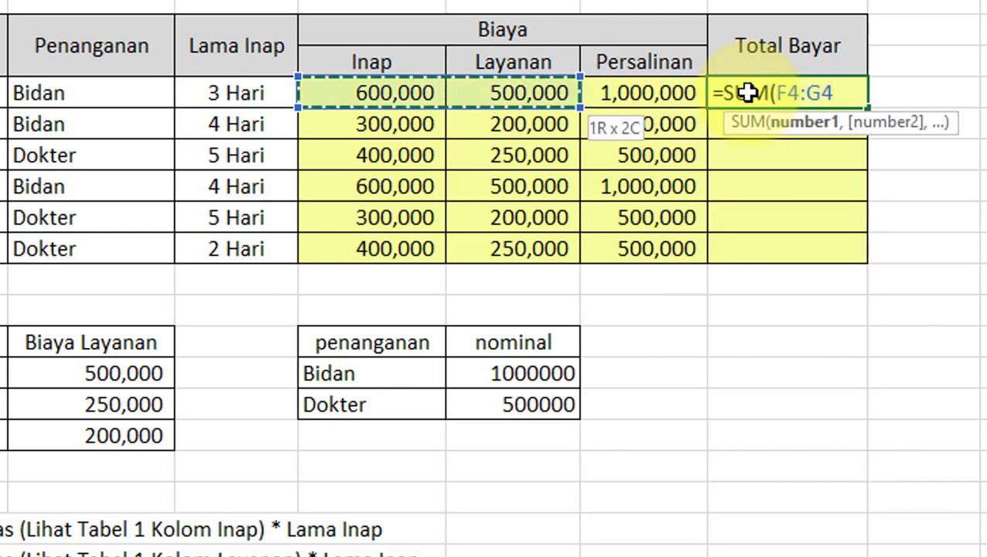
pyautogui.hotkey('shift', 'Right')
pyautogui.press('Return')
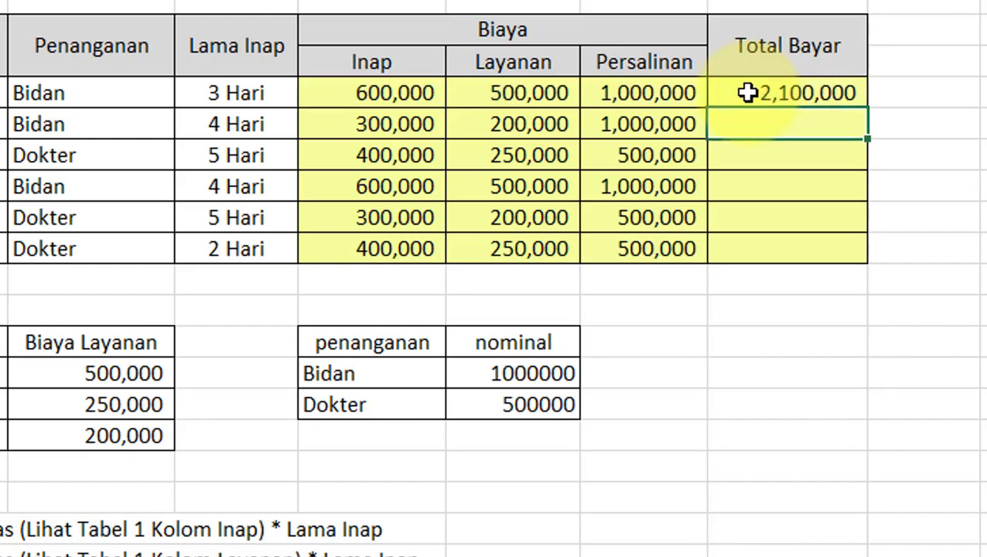
# Fill the Total Bayar formula from I4 down to I9
pyautogui.click(747, 93)
pyautogui.doubleClick(868, 108)
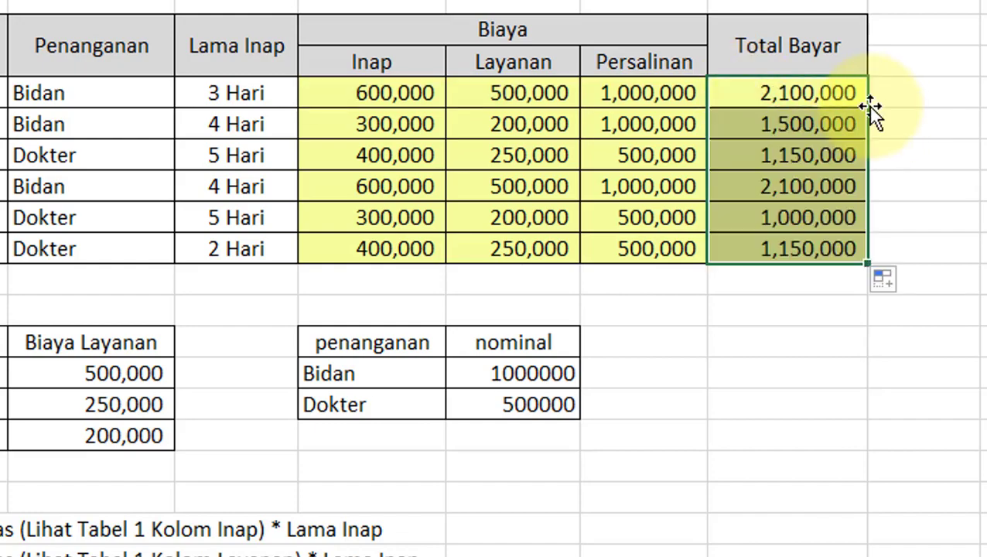
pyautogui.click(778, 281)
pyautogui.click(92, 529)
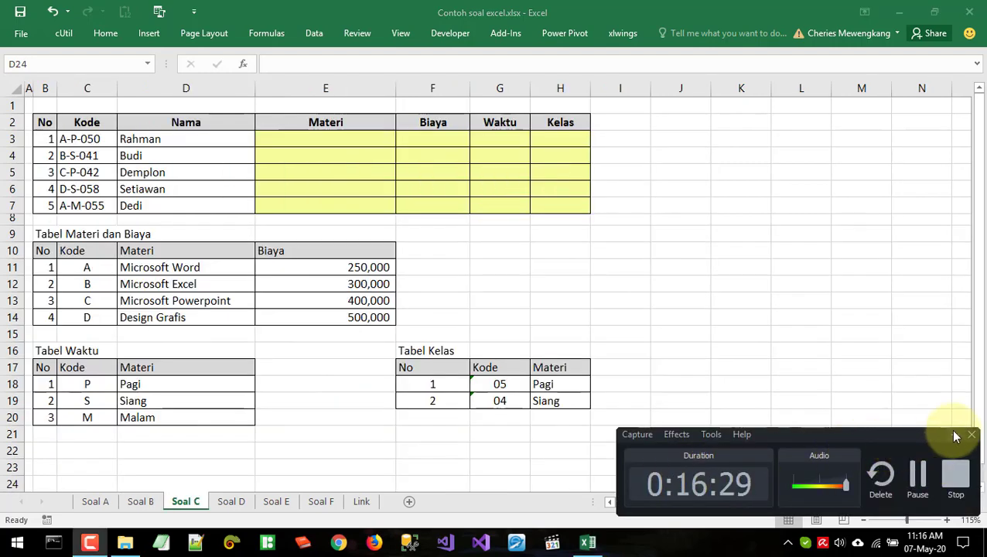
# Look over the completed Soal B sheet once more and open the Soal C exercise sheet
pyautogui.click(140, 502)
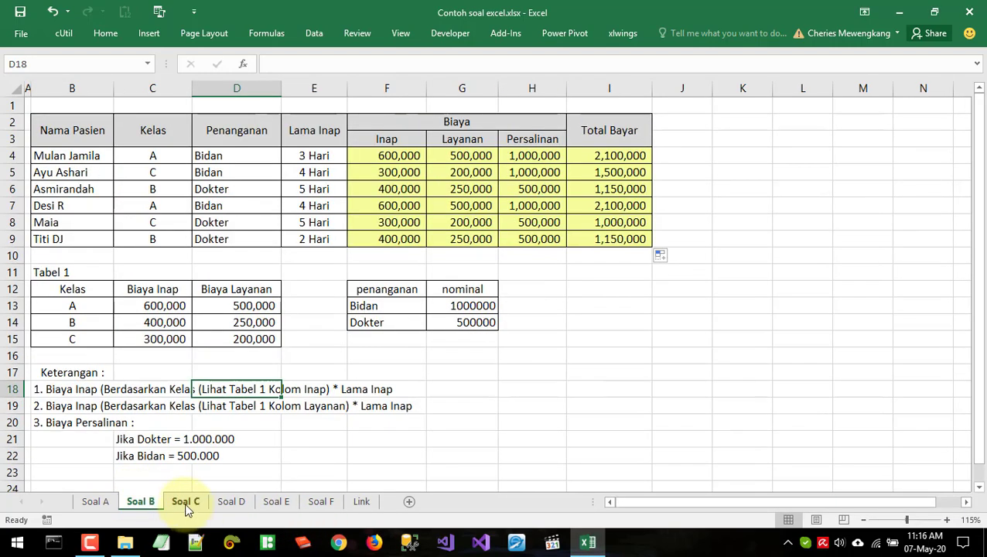
pyautogui.click(186, 501)
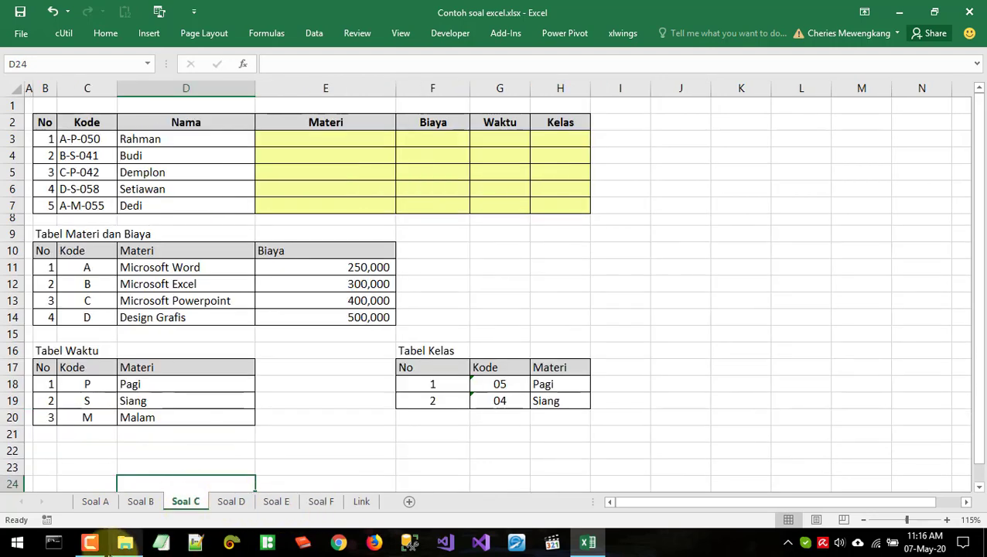
pyautogui.moveTo(85, 551)
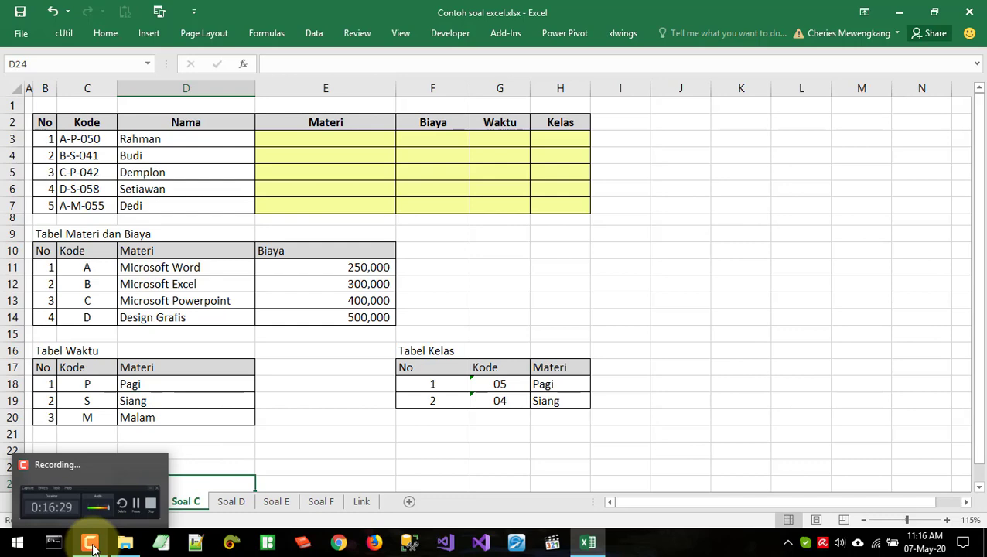